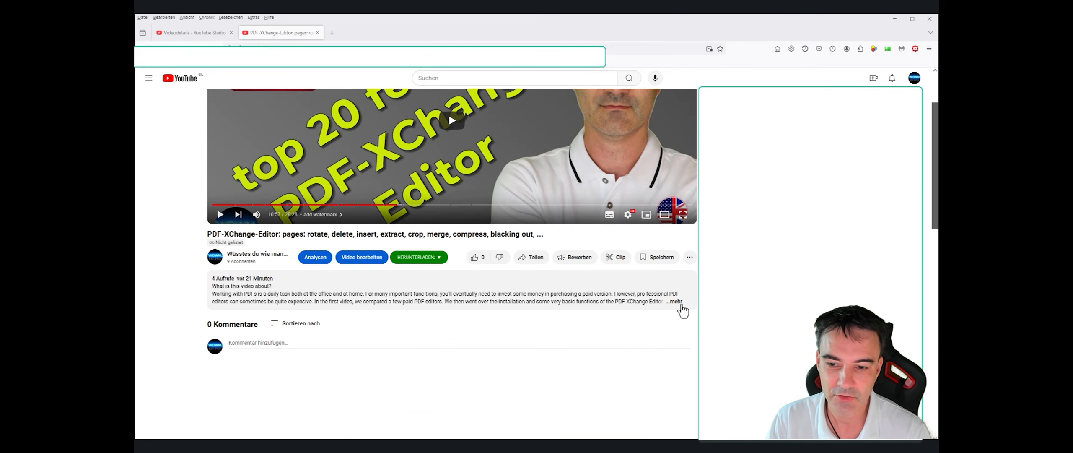
Expand the video description and jump to the 14:05 chapter on text recognition (OCR)
{"action": "left_click", "coordinate": [678, 306]}
{"action": "scroll", "coordinate": [518, 272], "scroll_direction": "down", "scroll_amount": 3}
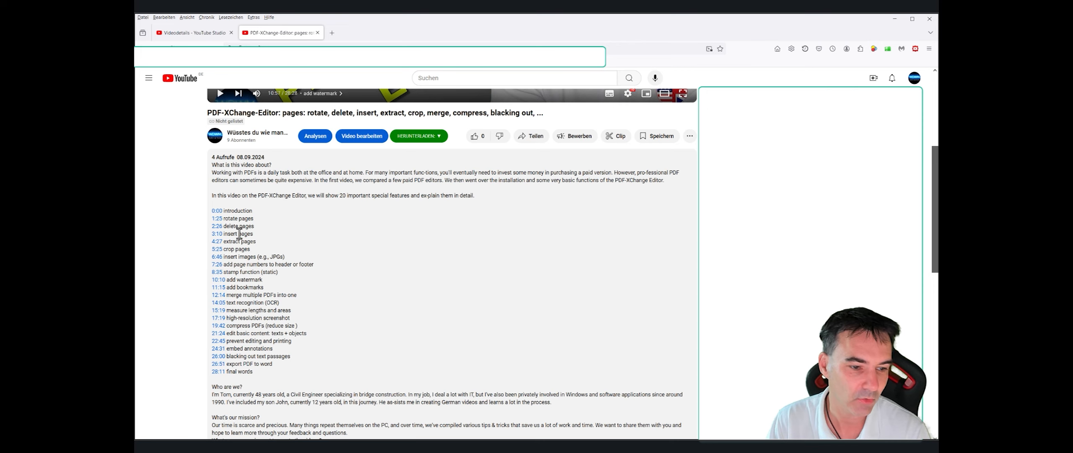
{"action": "left_click", "coordinate": [219, 304]}
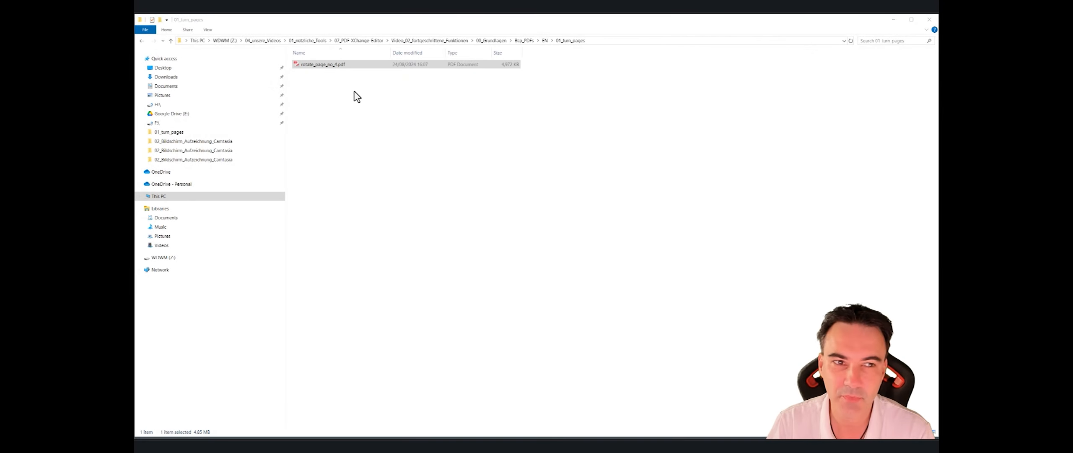
Open rotate_page_no_4.pdf from the 01_turn_pages folder and go to page 4 with the sideways table
{"action": "double_click", "coordinate": [320, 66]}
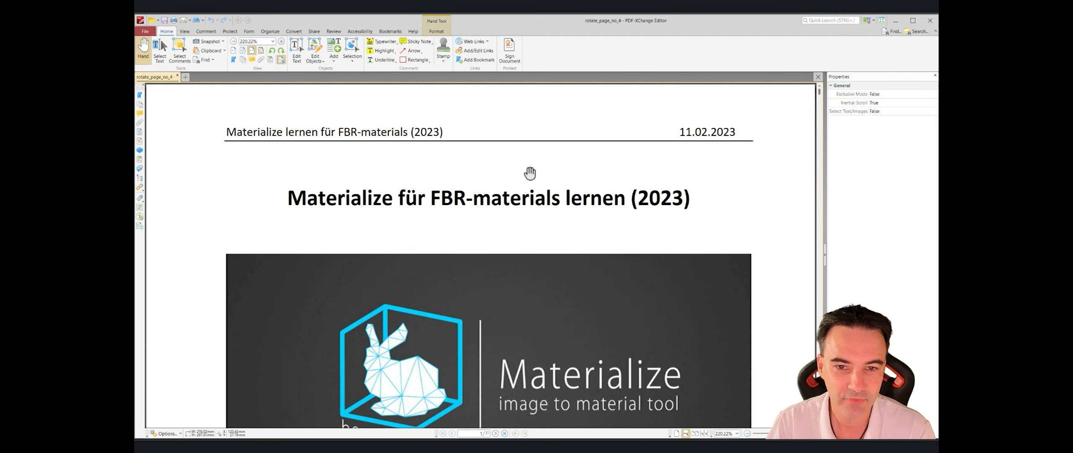
{"action": "scroll", "coordinate": [510, 174], "scroll_direction": "down", "scroll_amount": 10}
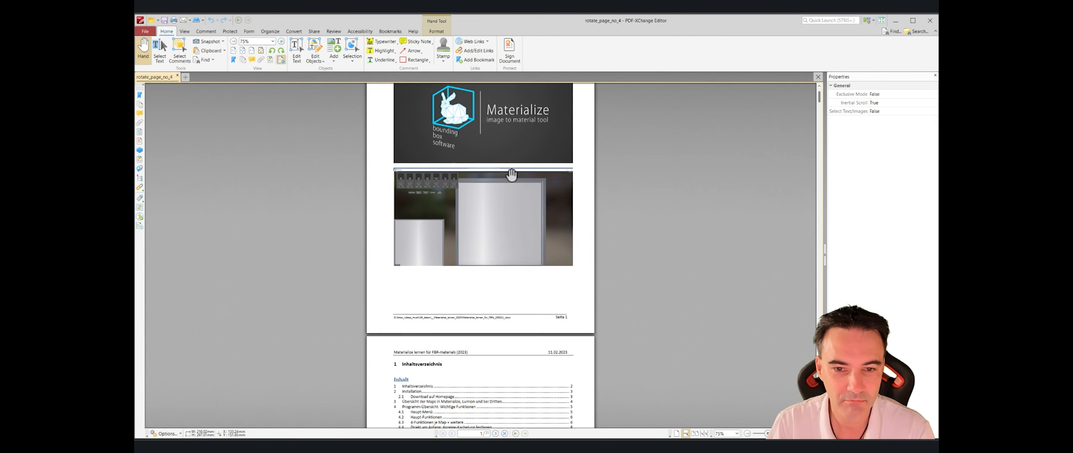
{"action": "scroll", "coordinate": [510, 183], "scroll_direction": "down", "scroll_amount": 12}
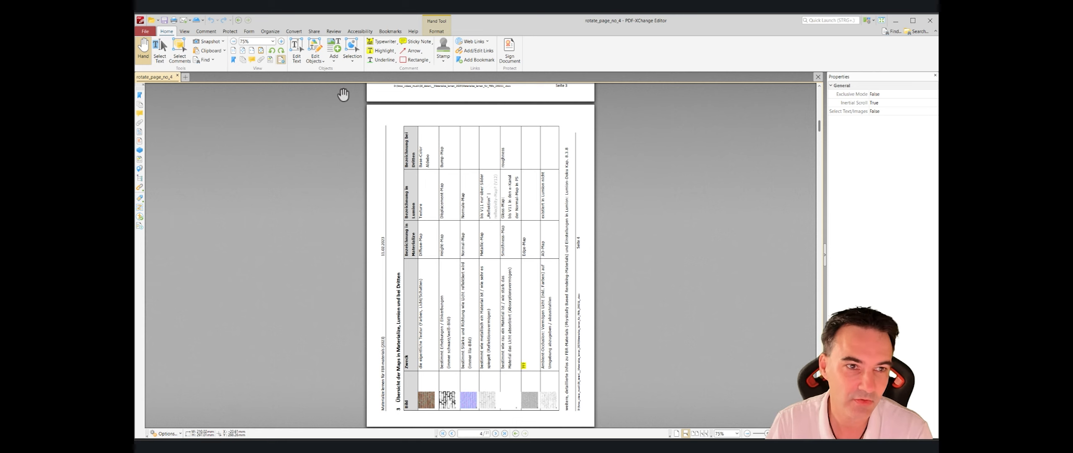
Rotate only the document view clockwise to read page 4, and rotate the view back counterclockwise
{"action": "left_click", "coordinate": [281, 51]}
{"action": "scroll", "coordinate": [462, 155], "scroll_direction": "up", "scroll_amount": 2}
{"action": "scroll", "coordinate": [462, 156], "scroll_direction": "down", "scroll_amount": 1}
{"action": "scroll", "coordinate": [444, 155], "scroll_direction": "up", "scroll_amount": 2}
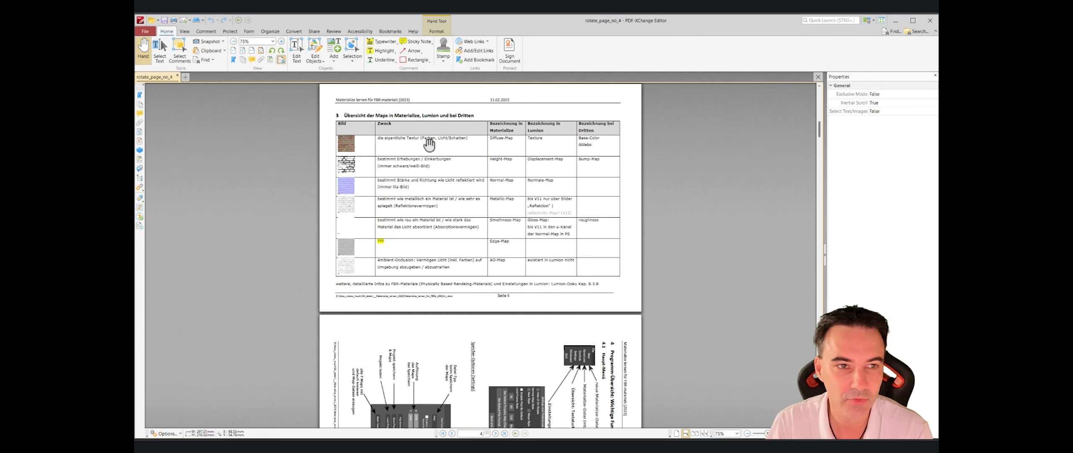
{"action": "left_click", "coordinate": [271, 51]}
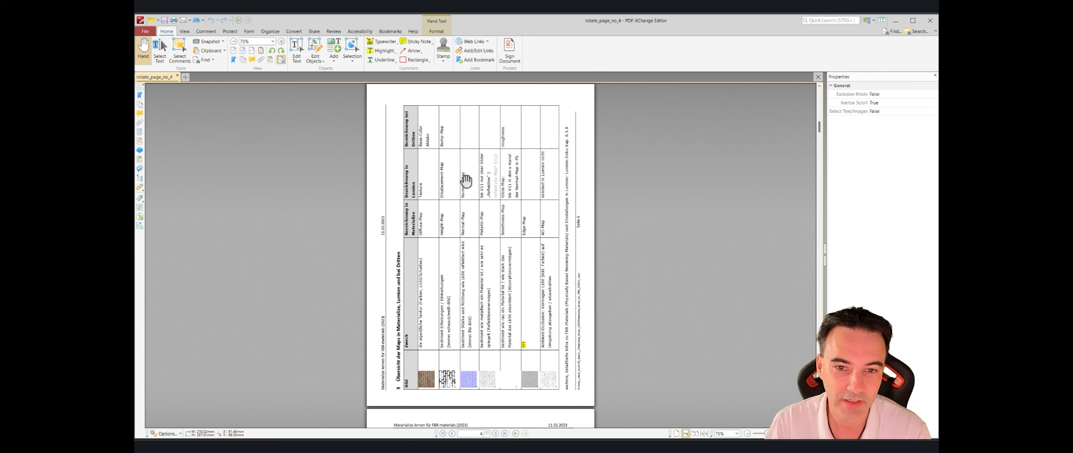
Rotate only the current page 4 clockwise by 90 degrees with Rotate Pages and check the neighbouring pages
{"action": "left_click", "coordinate": [272, 33]}
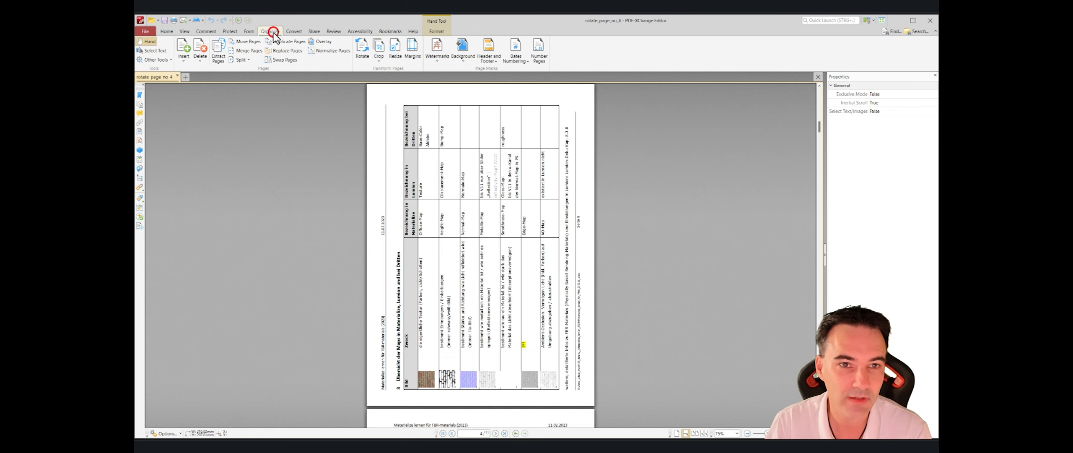
{"action": "left_click", "coordinate": [363, 52]}
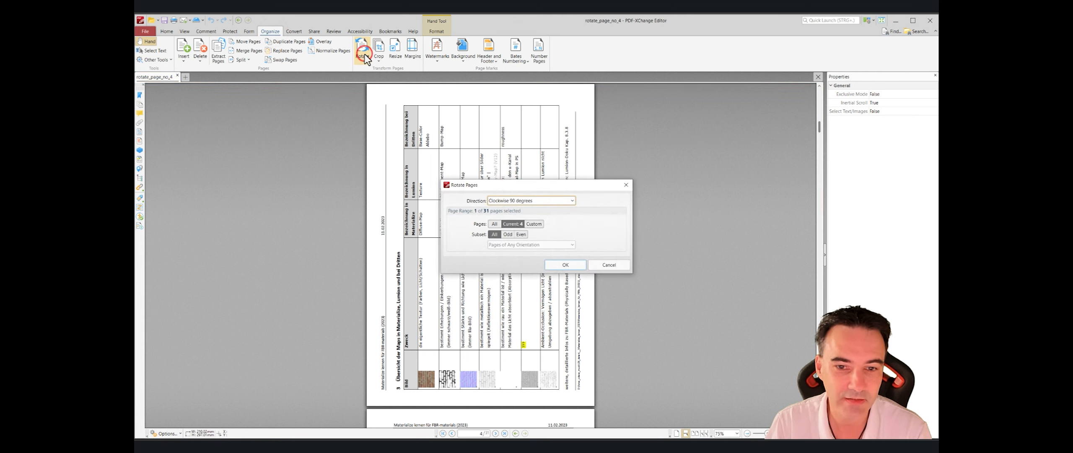
{"action": "left_click", "coordinate": [495, 224]}
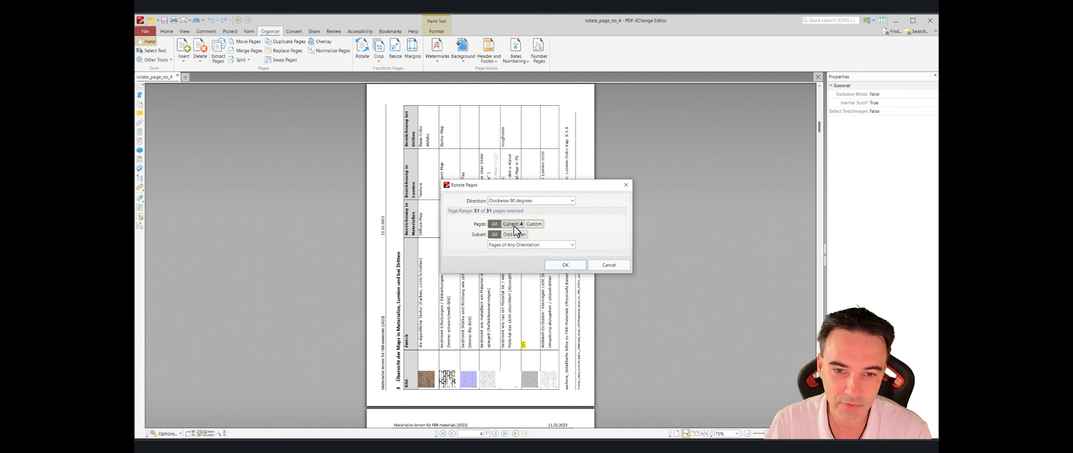
{"action": "left_click", "coordinate": [513, 225]}
{"action": "left_click", "coordinate": [548, 199]}
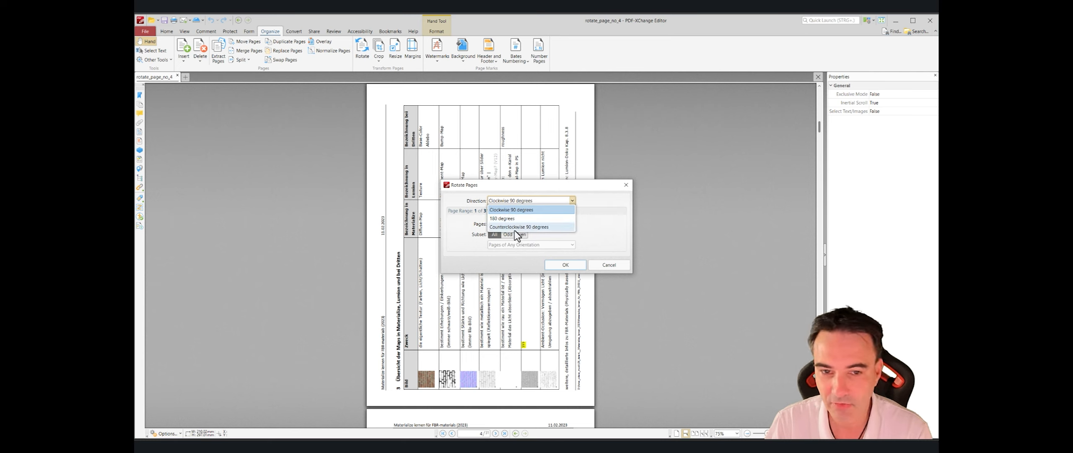
{"action": "left_click", "coordinate": [513, 210]}
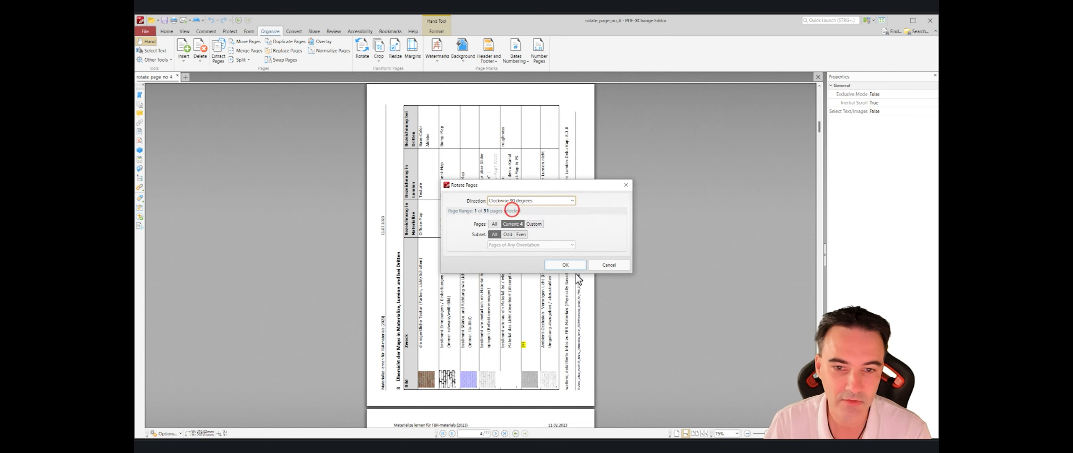
{"action": "left_click", "coordinate": [564, 265]}
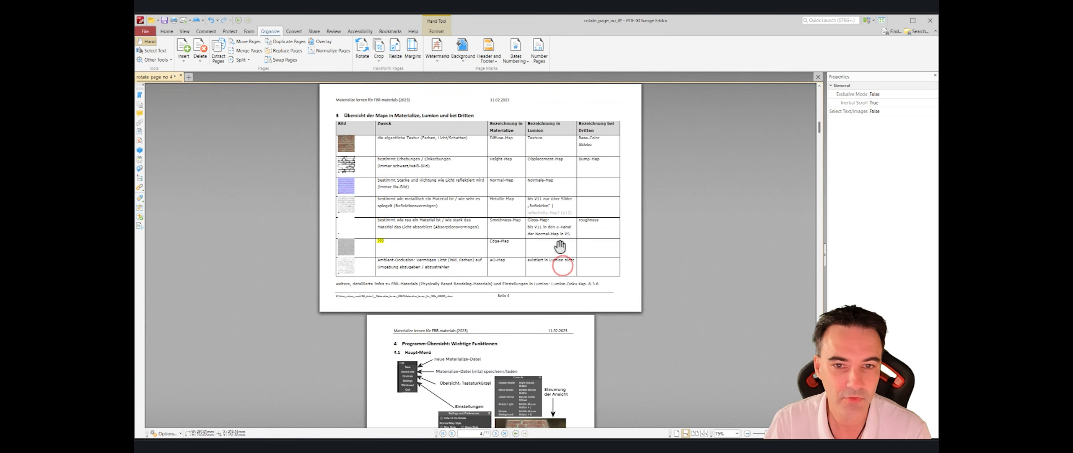
{"action": "scroll", "coordinate": [580, 239], "scroll_direction": "up", "scroll_amount": 10}
{"action": "scroll", "coordinate": [576, 236], "scroll_direction": "down", "scroll_amount": 10}
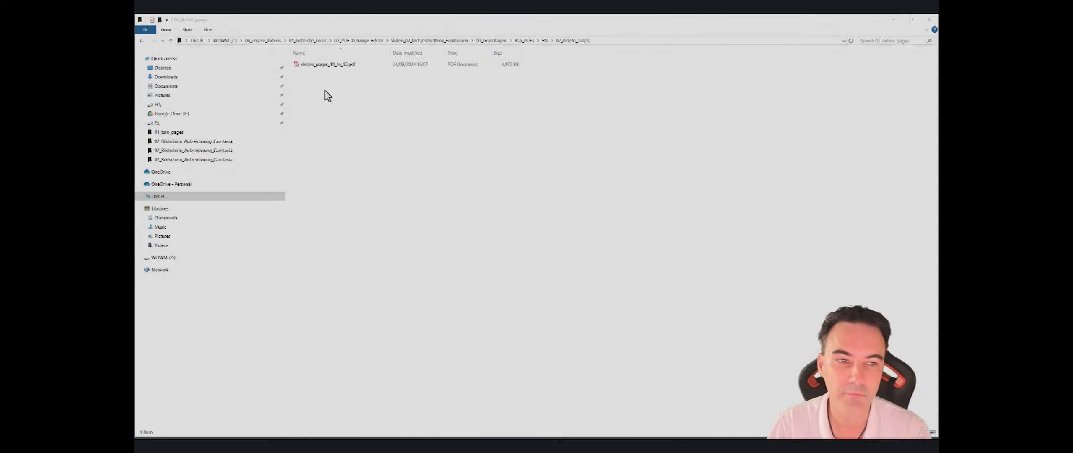
Open delete_pages_10_to_12.pdf and go through pages 10 to 12
{"action": "double_click", "coordinate": [320, 67]}
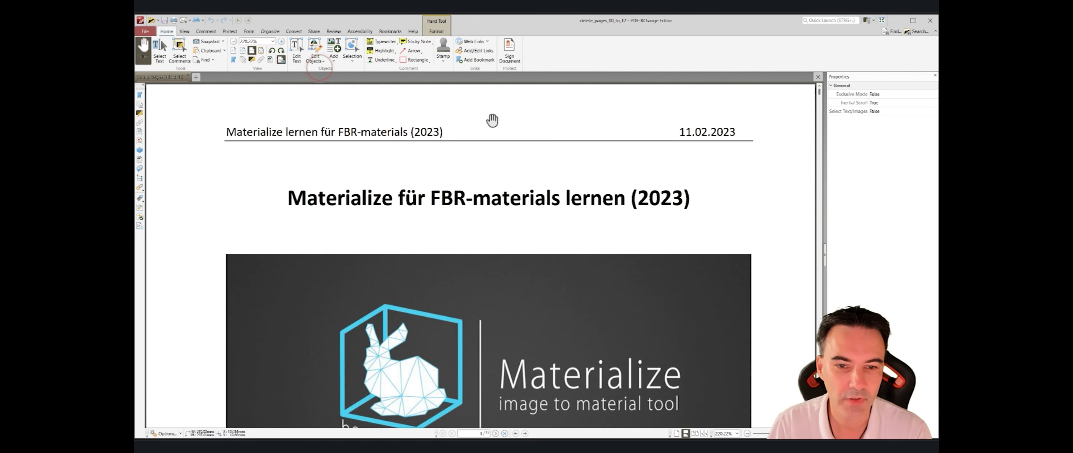
{"action": "scroll", "coordinate": [544, 163], "scroll_direction": "down", "scroll_amount": 3}
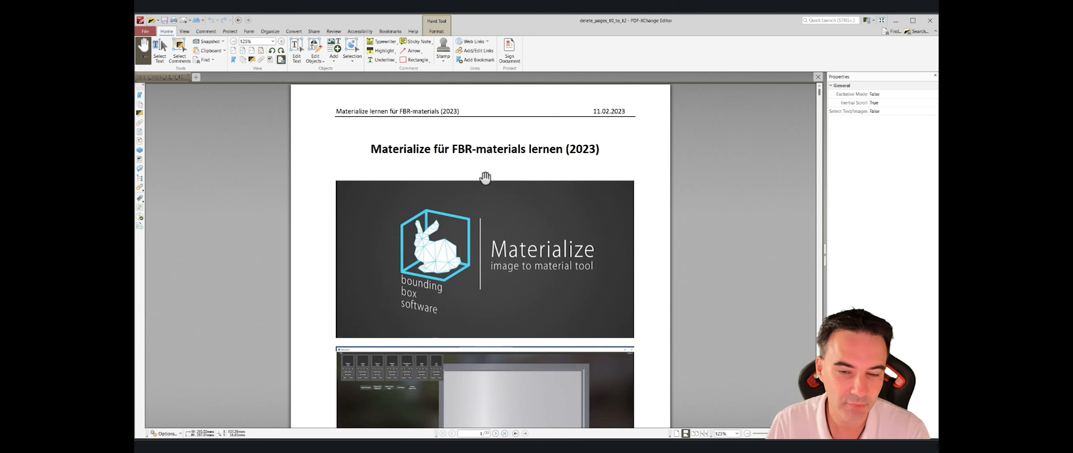
{"action": "key", "text": "ctrl+0"}
{"action": "left_click", "coordinate": [471, 434]}
{"action": "type", "text": "10"}
{"action": "key", "text": "Return"}
{"action": "scroll", "coordinate": [531, 262], "scroll_direction": "down", "scroll_amount": 15}
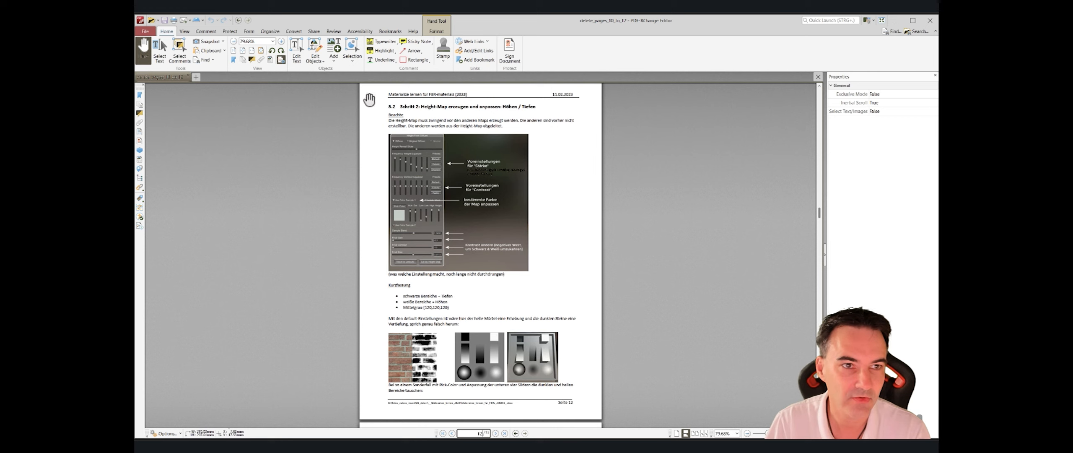
Delete the custom page range 10-12 from the document and check the pages around the removed section
{"action": "left_click", "coordinate": [270, 32]}
{"action": "left_click", "coordinate": [200, 59]}
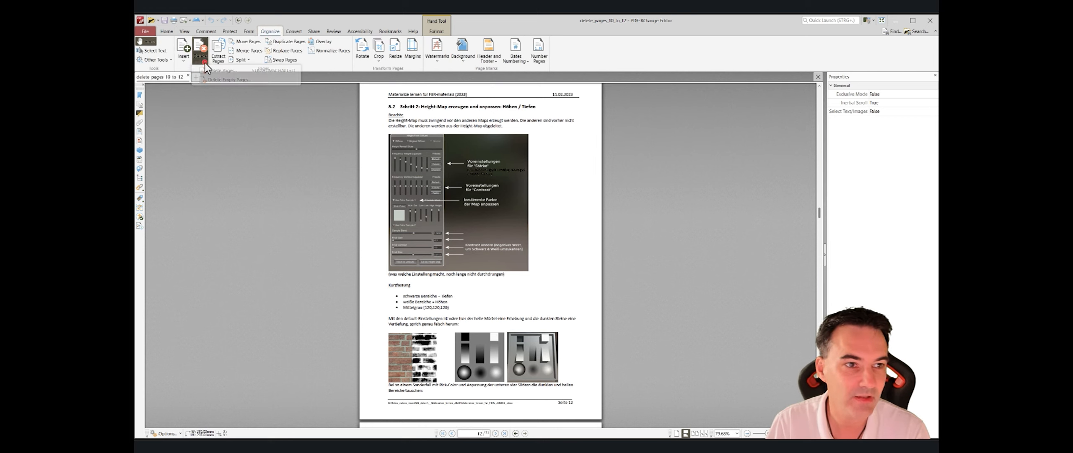
{"action": "left_click", "coordinate": [212, 71]}
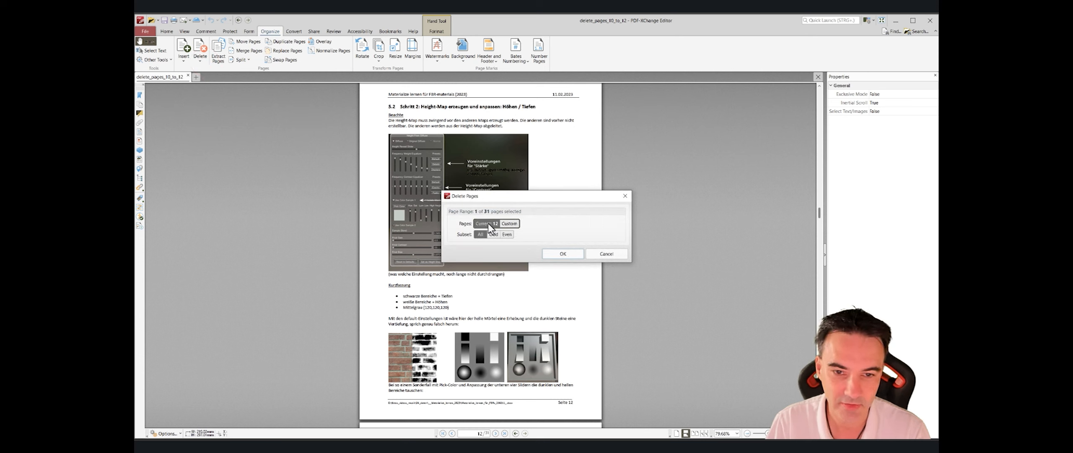
{"action": "left_click", "coordinate": [508, 224]}
{"action": "left_click", "coordinate": [540, 224]}
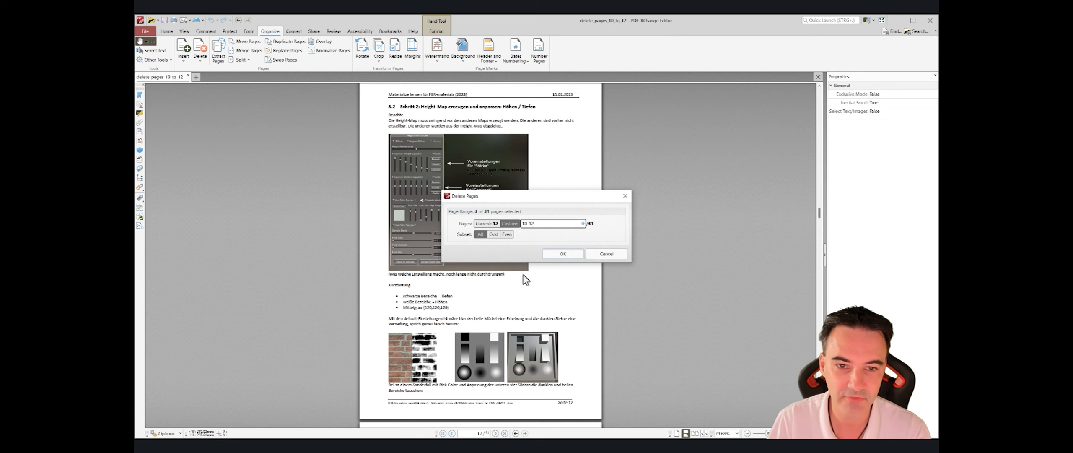
{"action": "left_click", "coordinate": [563, 254]}
{"action": "scroll", "coordinate": [549, 260], "scroll_direction": "up", "scroll_amount": 6}
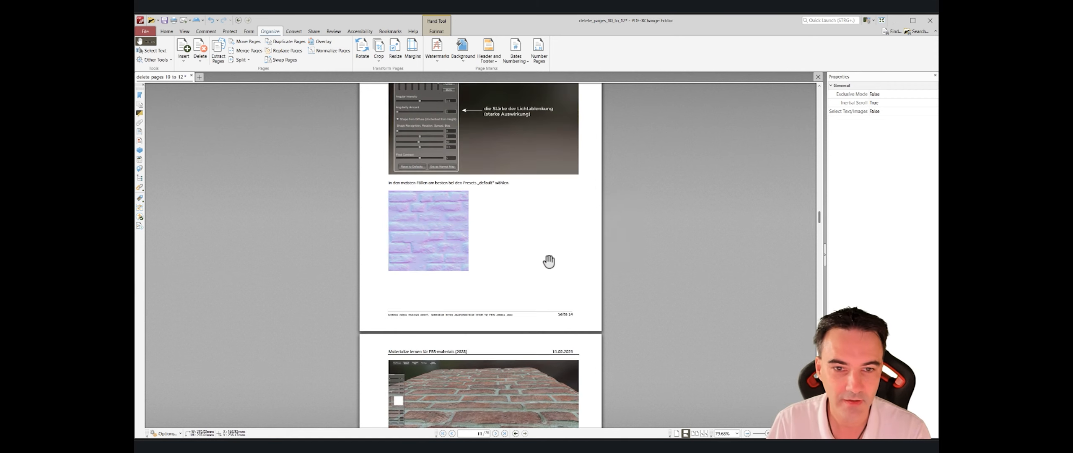
{"action": "scroll", "coordinate": [549, 261], "scroll_direction": "down", "scroll_amount": 2}
{"action": "scroll", "coordinate": [548, 257], "scroll_direction": "up", "scroll_amount": 10}
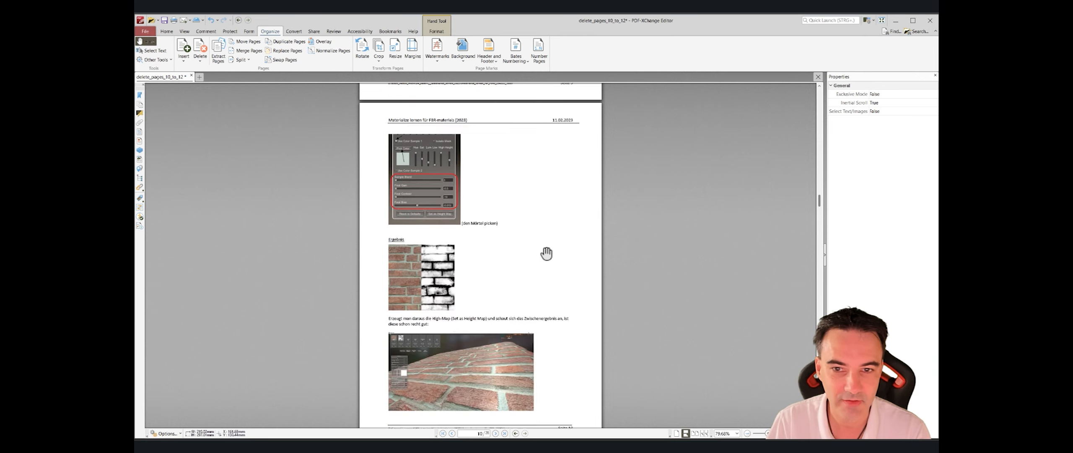
{"action": "scroll", "coordinate": [548, 253], "scroll_direction": "down", "scroll_amount": 2}
{"action": "scroll", "coordinate": [575, 258], "scroll_direction": "down", "scroll_amount": 4}
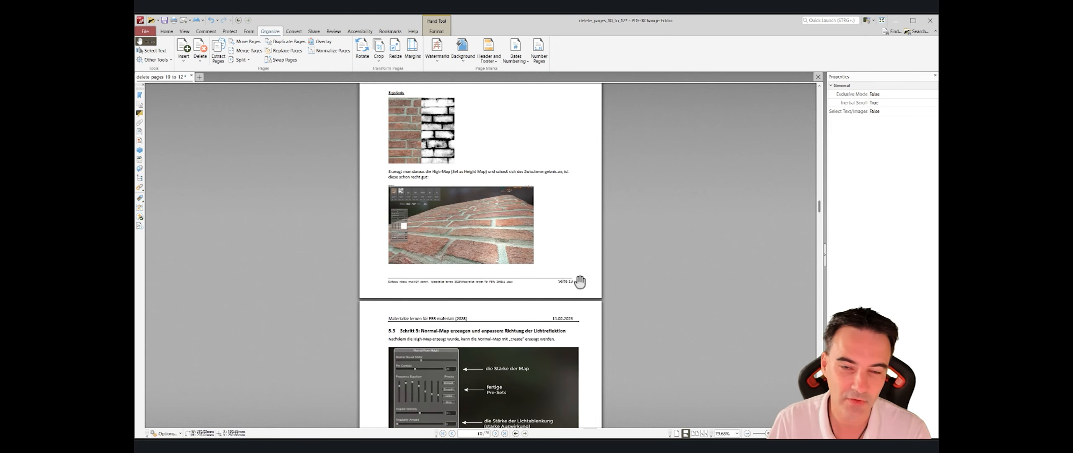
{"action": "scroll", "coordinate": [556, 220], "scroll_direction": "up", "scroll_amount": 5}
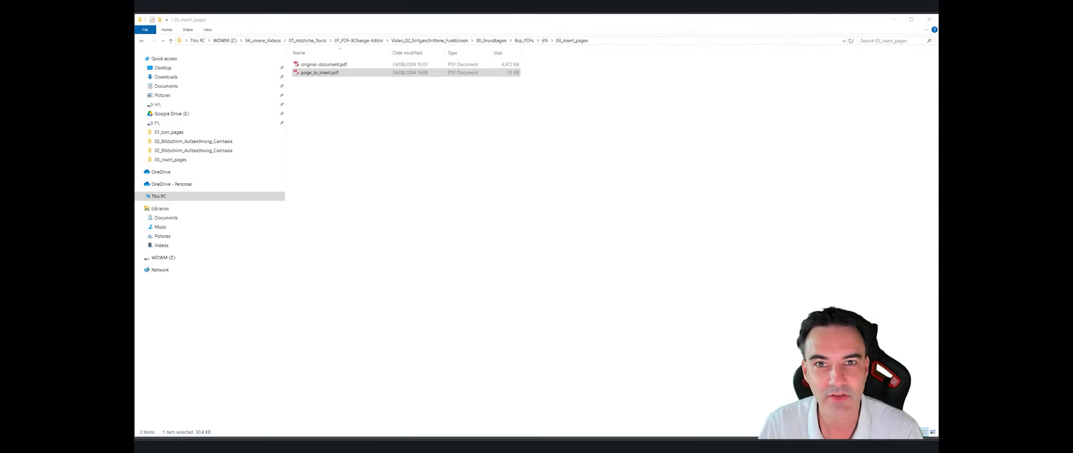
Open original-document.pdf and page_to_insert.pdf from the 03_insert_pages folder, and close page_to_insert.pdf after viewing it
{"action": "left_click", "coordinate": [318, 94]}
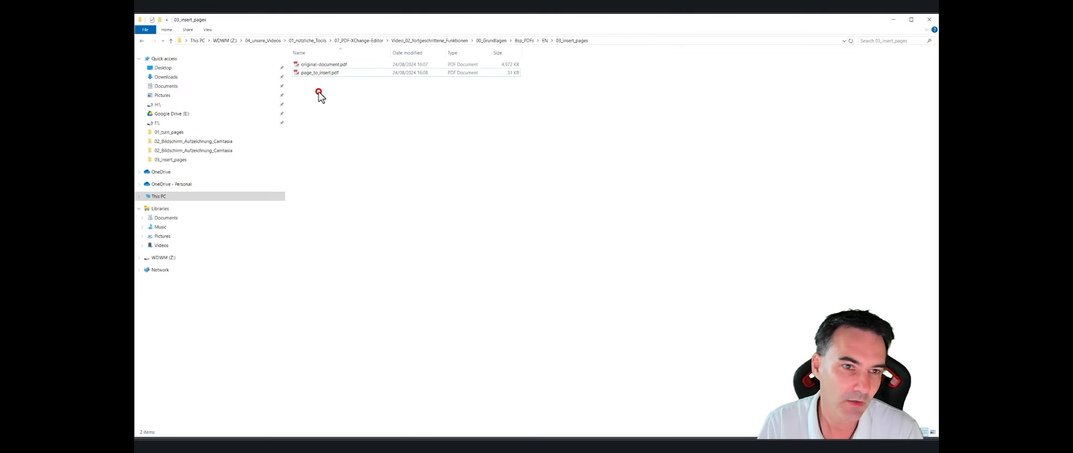
{"action": "double_click", "coordinate": [316, 66]}
{"action": "scroll", "coordinate": [528, 143], "scroll_direction": "down", "scroll_amount": 5}
{"action": "key", "text": "alt+Tab"}
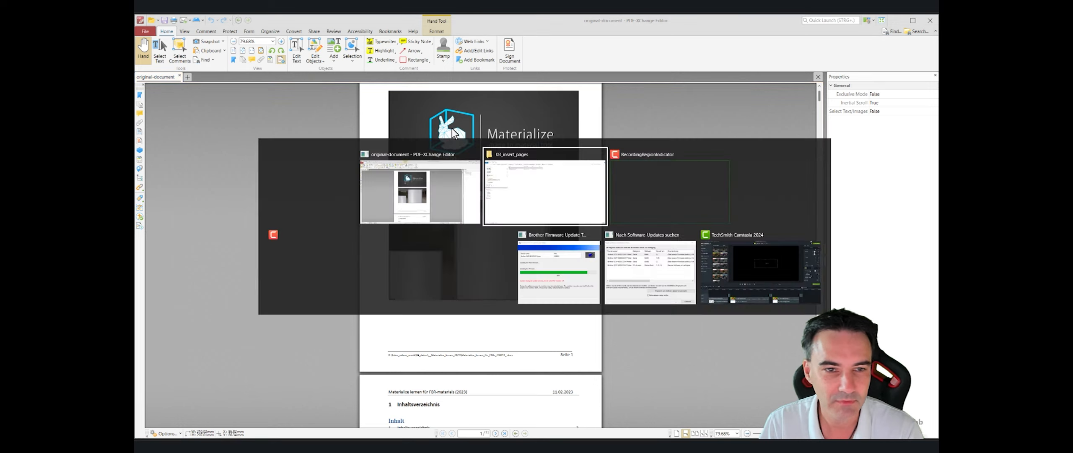
{"action": "left_click", "coordinate": [318, 73]}
{"action": "double_click", "coordinate": [318, 74]}
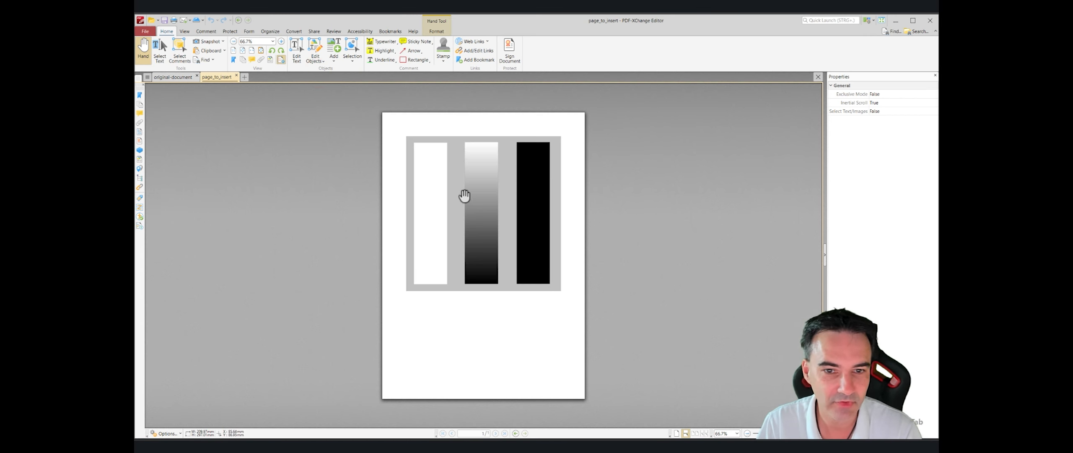
{"action": "left_click", "coordinate": [236, 76]}
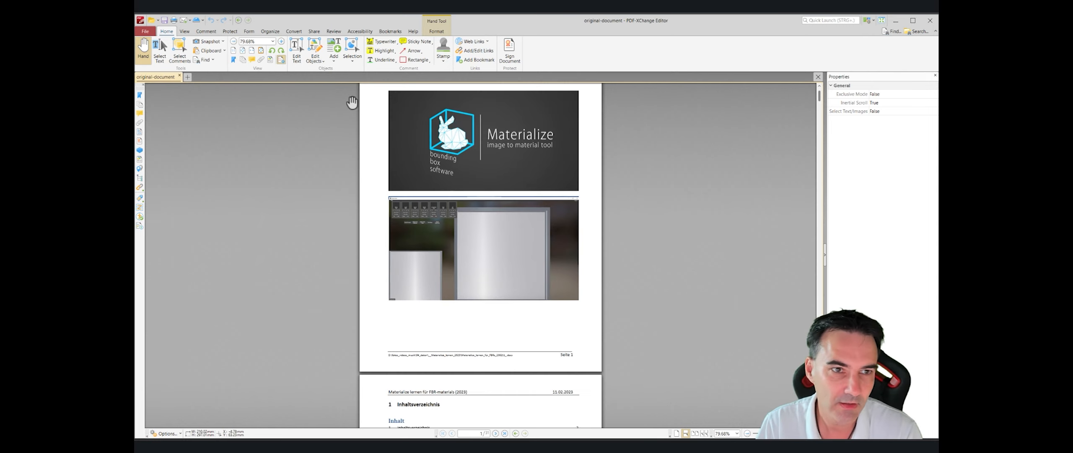
Go to page 3 of the original document and choose page_to_insert.pdf as the source file for Insert Pages
{"action": "scroll", "coordinate": [448, 149], "scroll_direction": "down", "scroll_amount": 5}
{"action": "scroll", "coordinate": [452, 150], "scroll_direction": "down", "scroll_amount": 5}
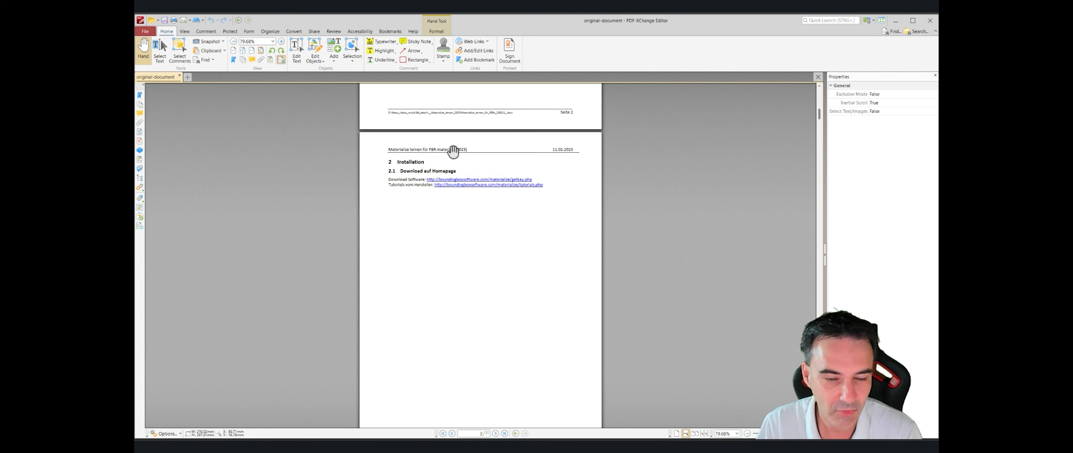
{"action": "scroll", "coordinate": [452, 150], "scroll_direction": "down", "scroll_amount": 4}
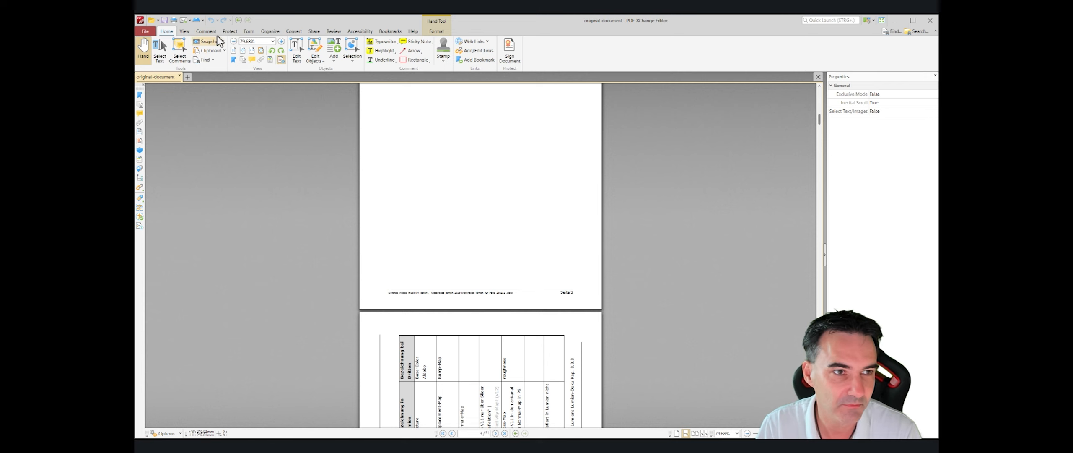
{"action": "left_click", "coordinate": [272, 31]}
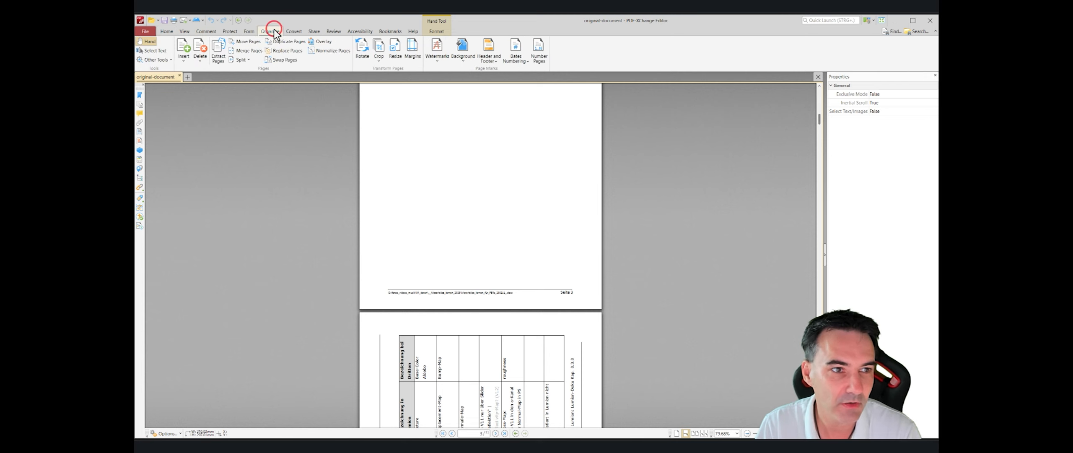
{"action": "left_click", "coordinate": [185, 61]}
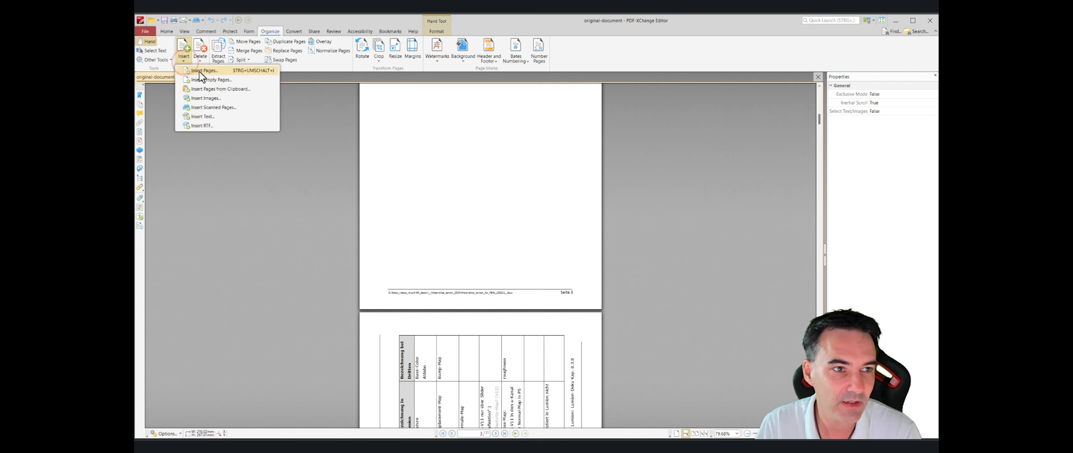
{"action": "left_click", "coordinate": [197, 70]}
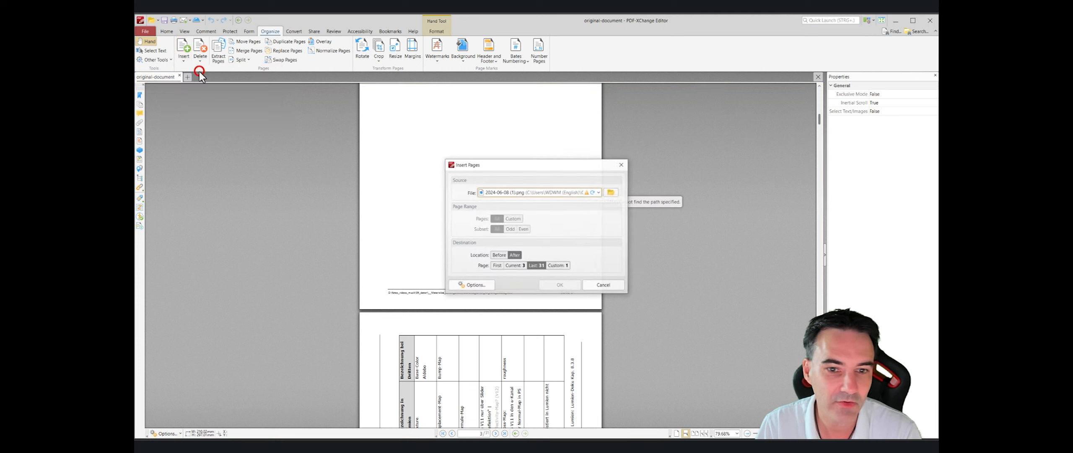
{"action": "left_click", "coordinate": [610, 192]}
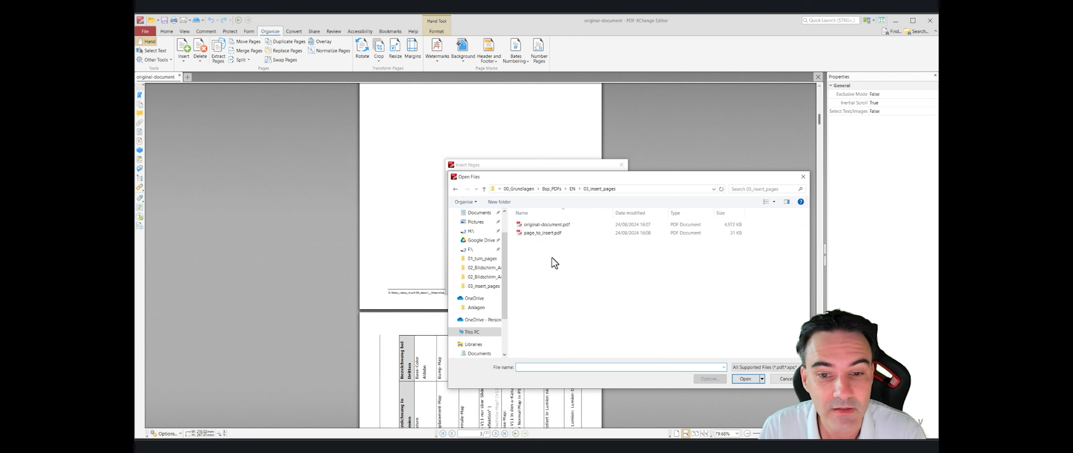
{"action": "left_click", "coordinate": [535, 235]}
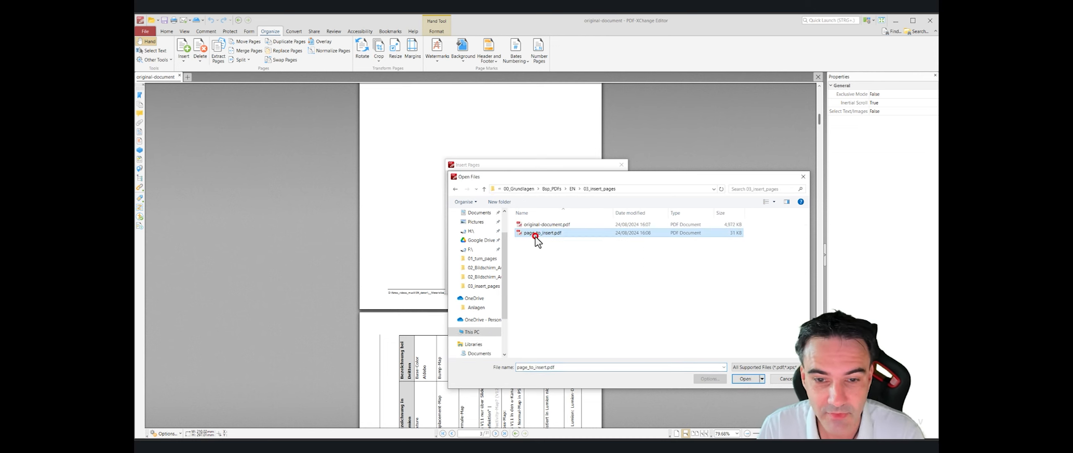
{"action": "left_click", "coordinate": [746, 379]}
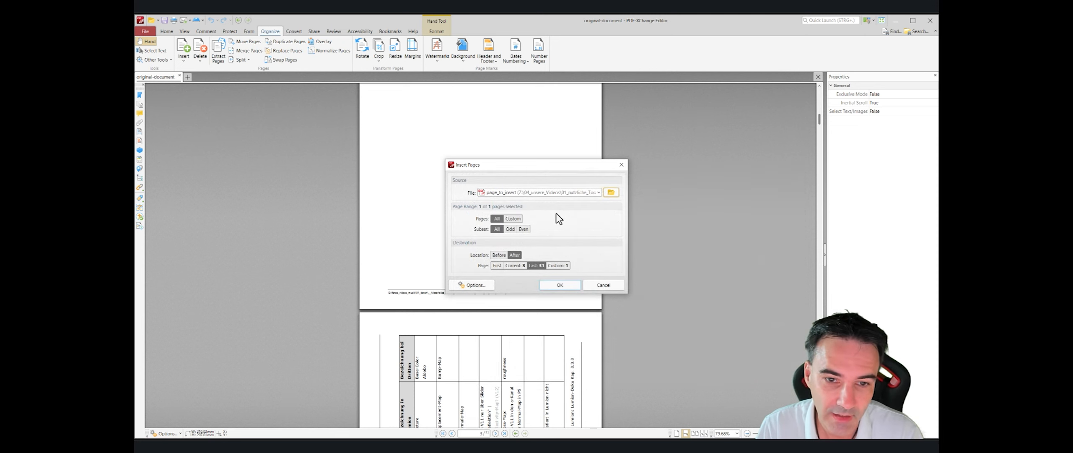
Insert all pages of the source file after the current page 3 and check the inserted page
{"action": "left_click", "coordinate": [518, 265]}
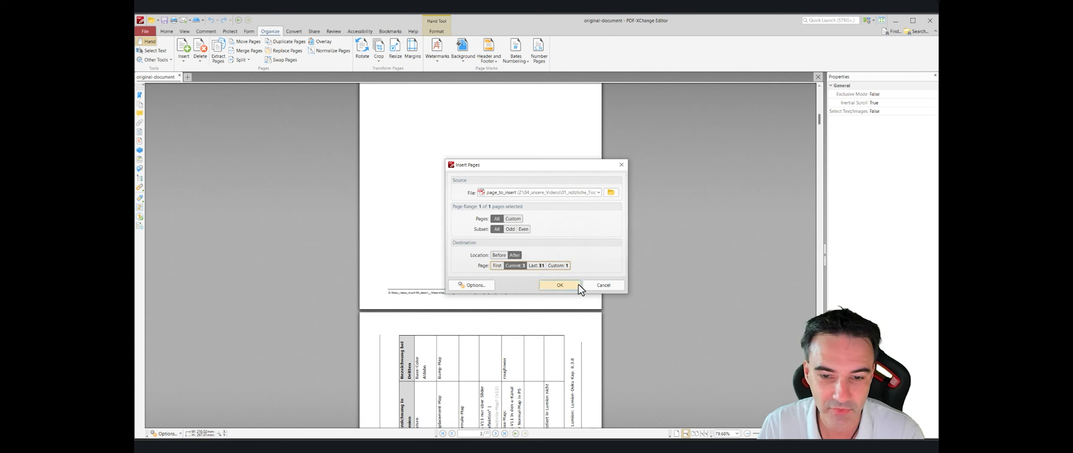
{"action": "left_click", "coordinate": [561, 285]}
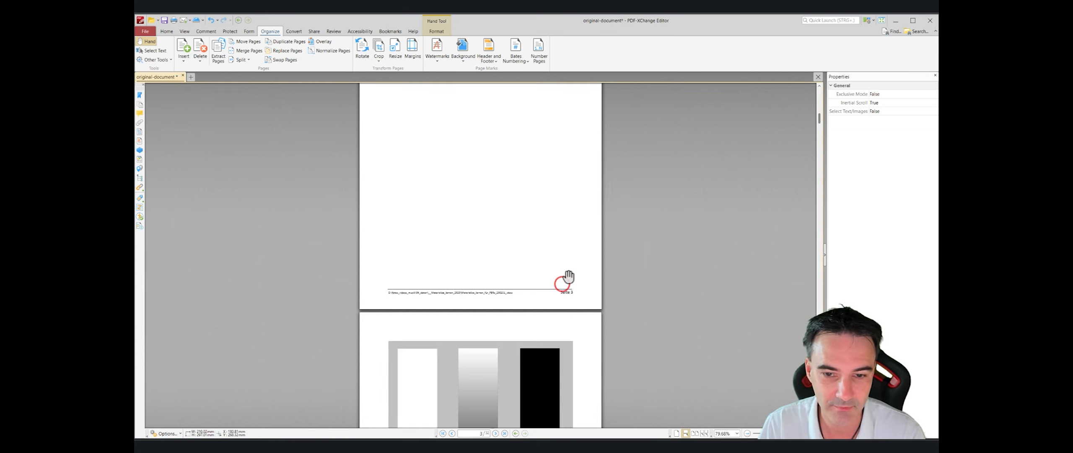
{"action": "scroll", "coordinate": [557, 240], "scroll_direction": "down", "scroll_amount": 4}
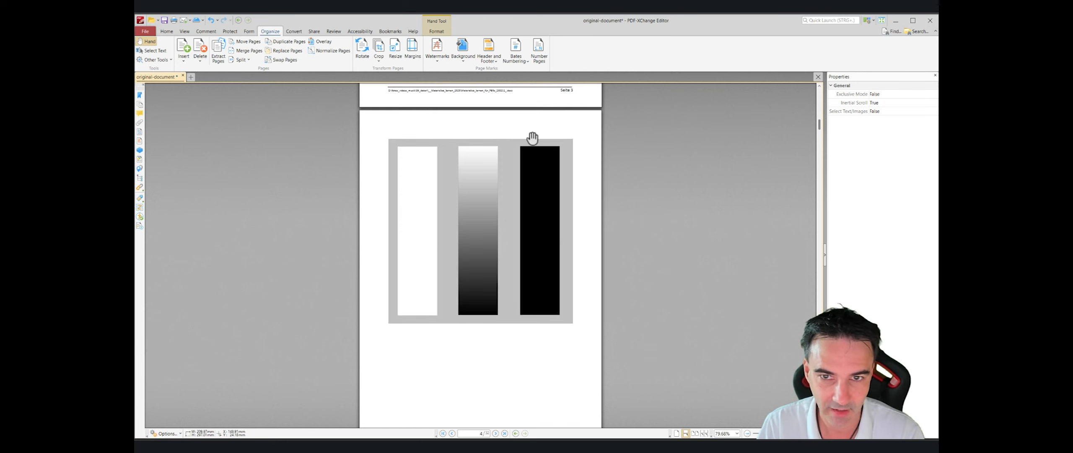
{"action": "scroll", "coordinate": [558, 168], "scroll_direction": "down", "scroll_amount": 2}
{"action": "scroll", "coordinate": [536, 197], "scroll_direction": "up", "scroll_amount": 2}
{"action": "scroll", "coordinate": [504, 239], "scroll_direction": "down", "scroll_amount": 2}
{"action": "scroll", "coordinate": [505, 220], "scroll_direction": "up", "scroll_amount": 1}
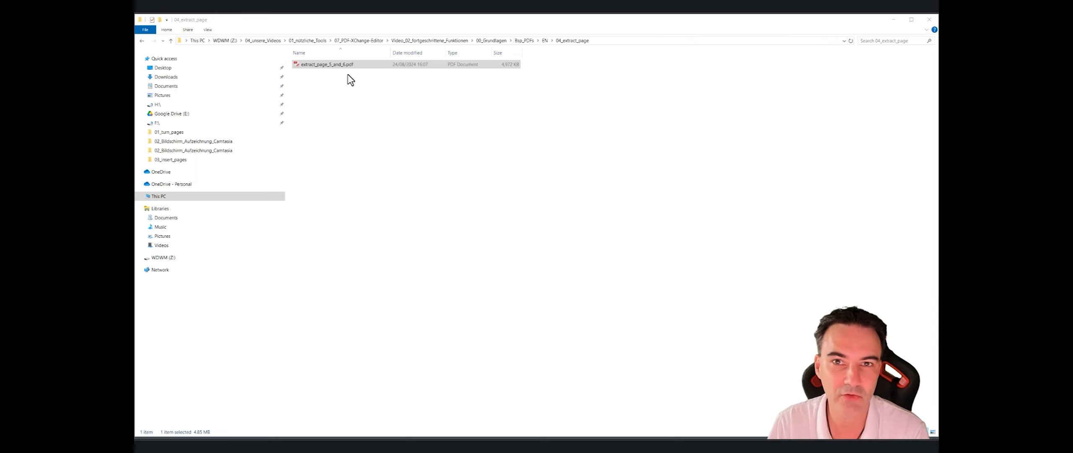
Open extract_page_5_and_6.pdf, jump to page 5 and look through pages 5 and 6
{"action": "double_click", "coordinate": [336, 65]}
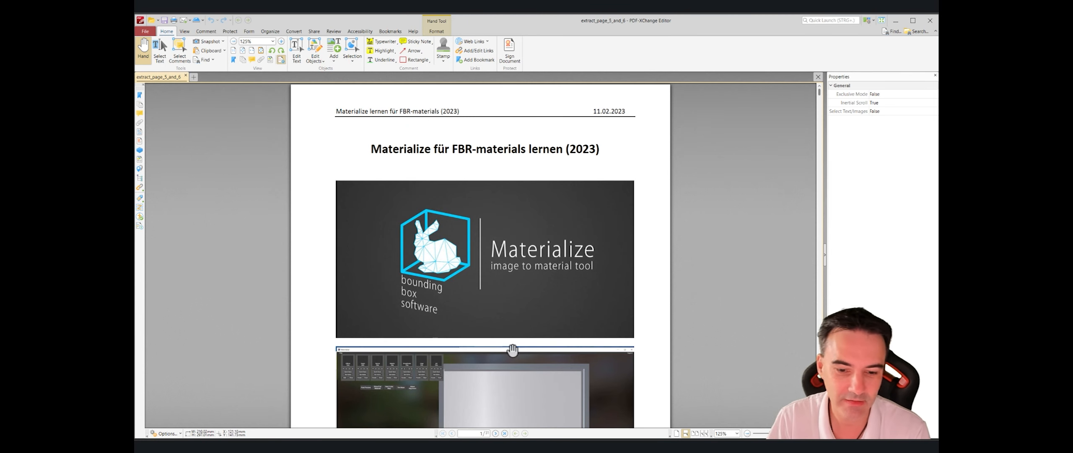
{"action": "left_click", "coordinate": [472, 433]}
{"action": "type", "text": "5"}
{"action": "key", "text": "Return"}
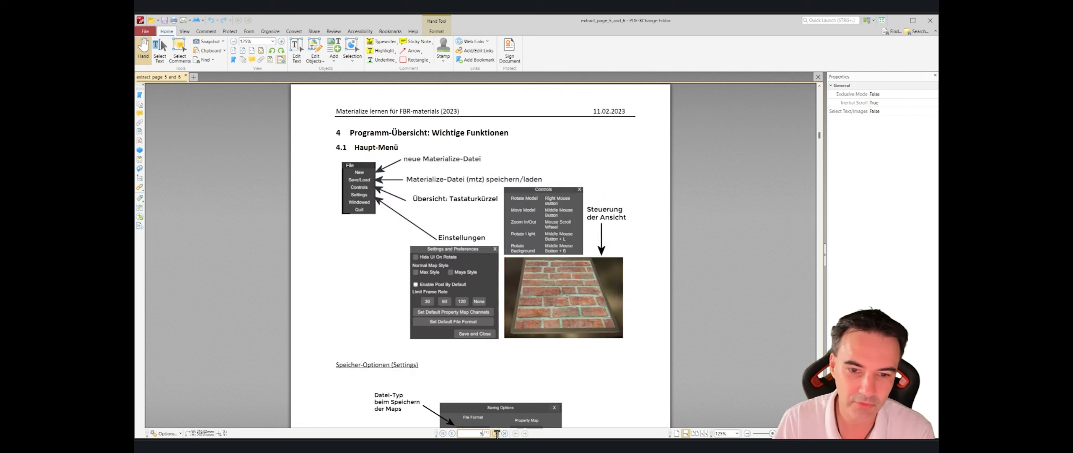
{"action": "scroll", "coordinate": [531, 275], "scroll_direction": "down", "scroll_amount": 2}
{"action": "scroll", "coordinate": [533, 269], "scroll_direction": "down", "scroll_amount": 3}
{"action": "scroll", "coordinate": [533, 268], "scroll_direction": "down", "scroll_amount": 5}
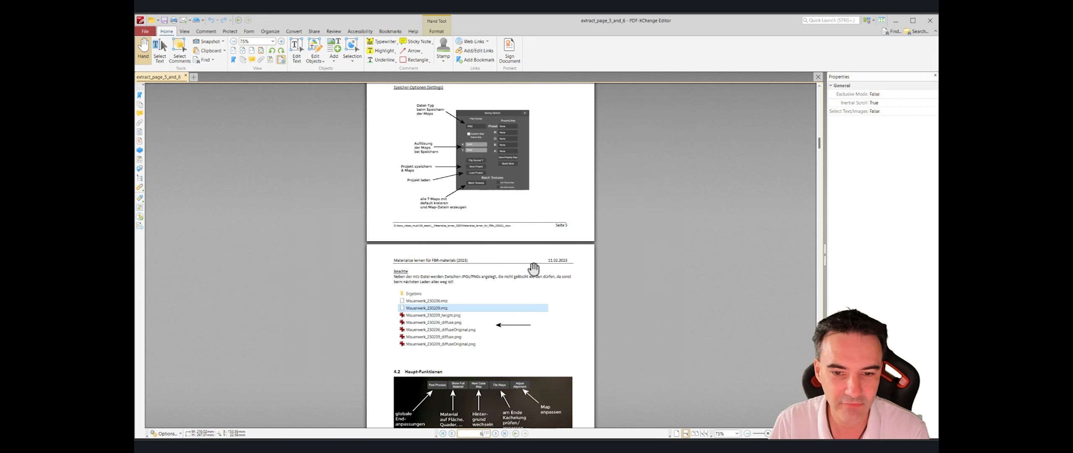
{"action": "left_click", "coordinate": [297, 182]}
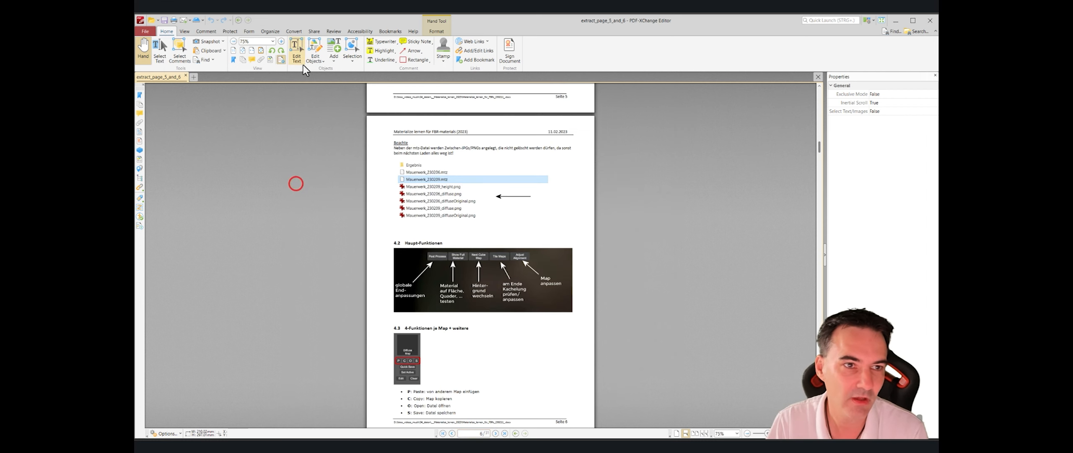
Set up Extract Pages for the custom page range 5-6
{"action": "left_click", "coordinate": [275, 35]}
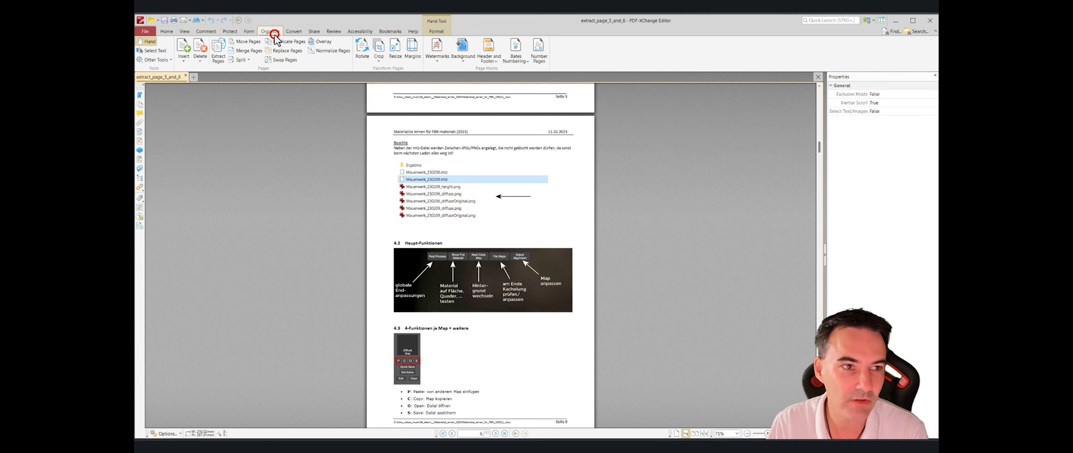
{"action": "left_click", "coordinate": [218, 51]}
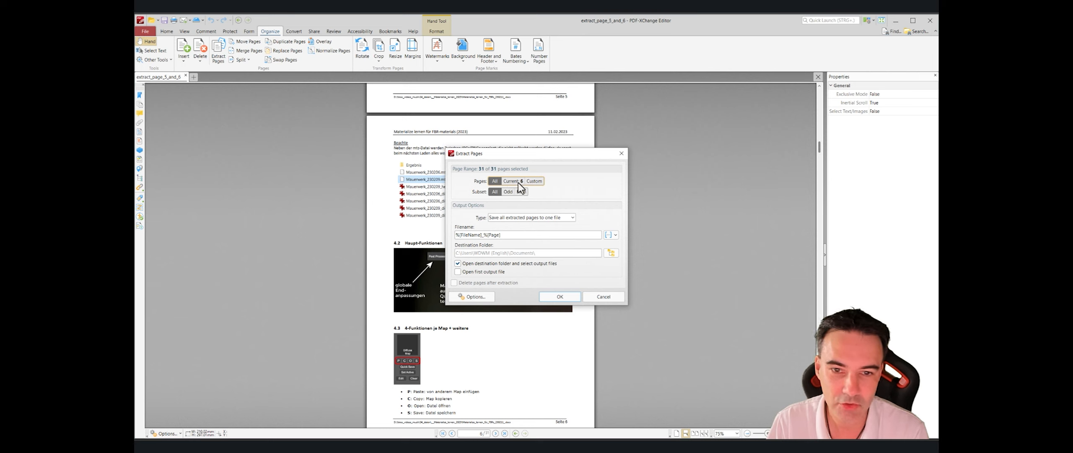
{"action": "left_click", "coordinate": [530, 182]}
{"action": "left_click", "coordinate": [560, 180]}
{"action": "type", "text": "5-6"}
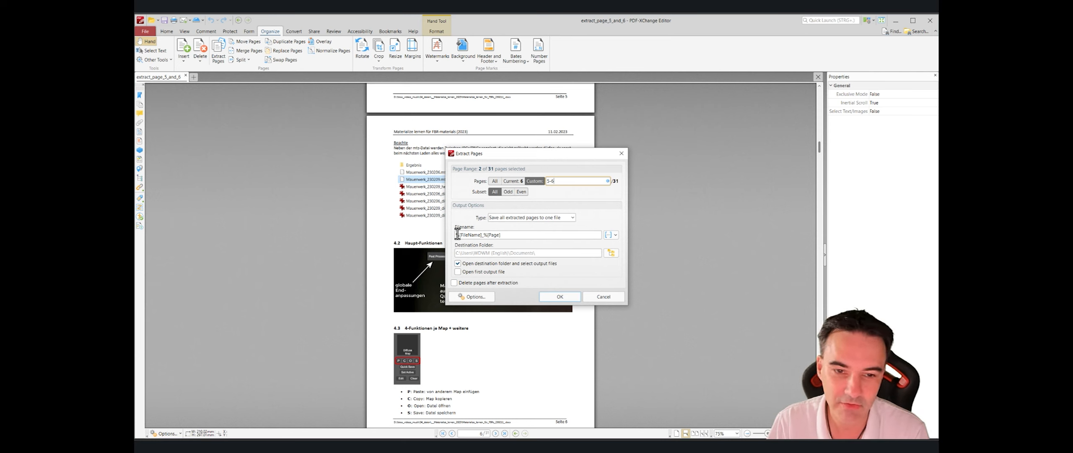
Extract the selected pages into one file in the 04_extract_page folder and open the resulting PDF to check it
{"action": "left_click", "coordinate": [611, 254]}
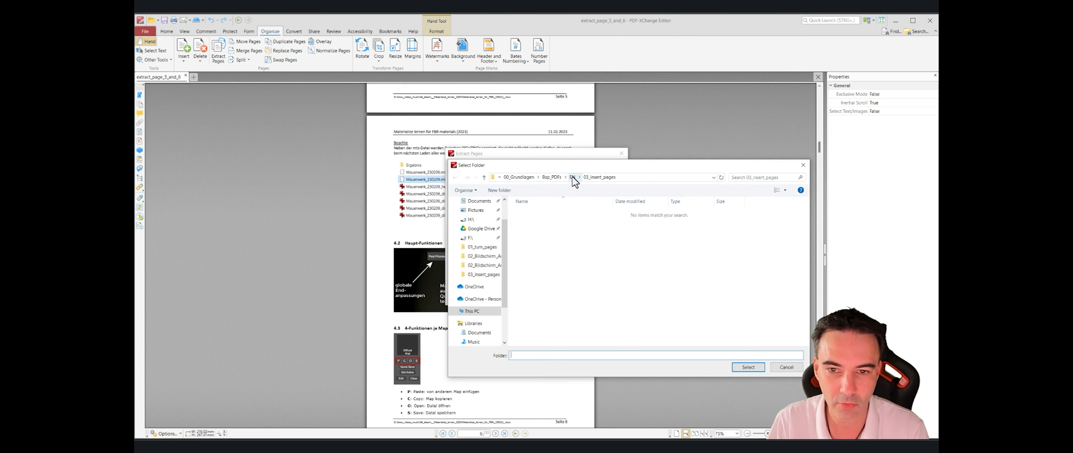
{"action": "left_click", "coordinate": [573, 178]}
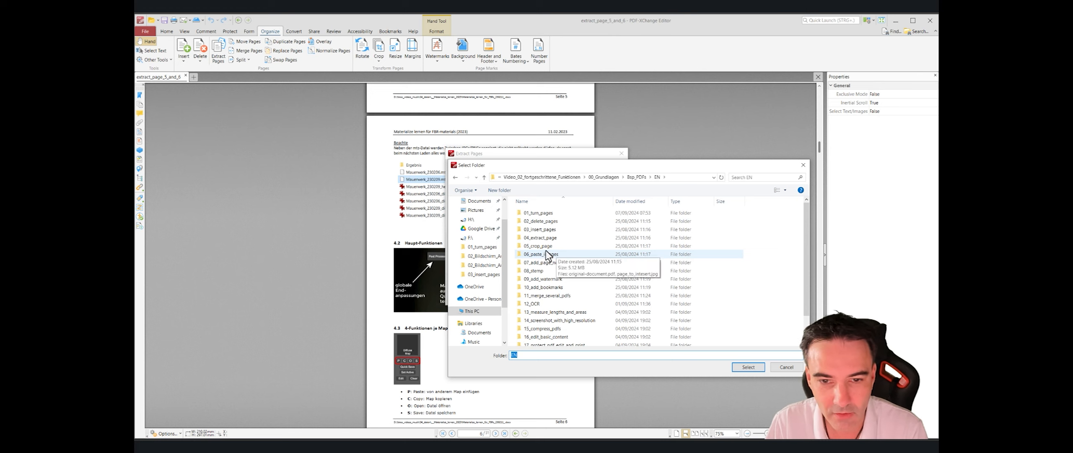
{"action": "double_click", "coordinate": [543, 238]}
{"action": "left_click", "coordinate": [749, 367]}
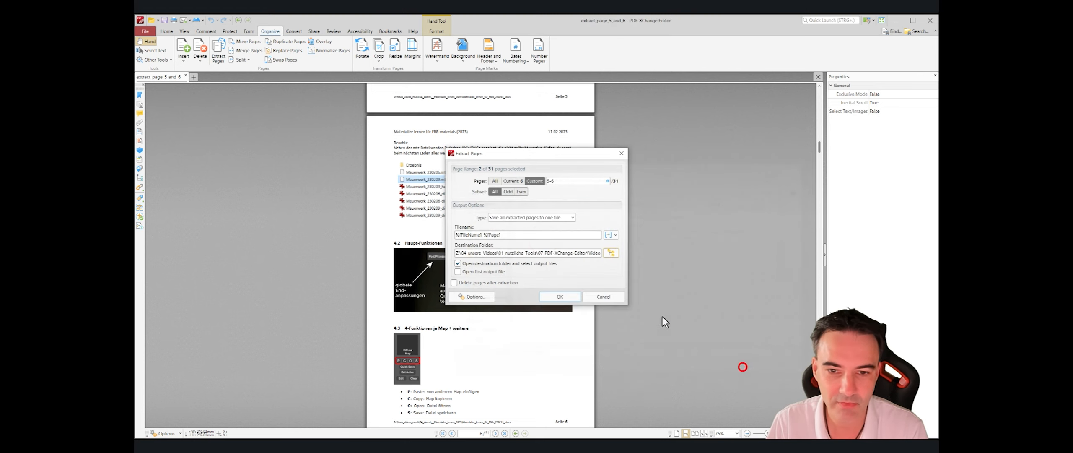
{"action": "left_click", "coordinate": [560, 296]}
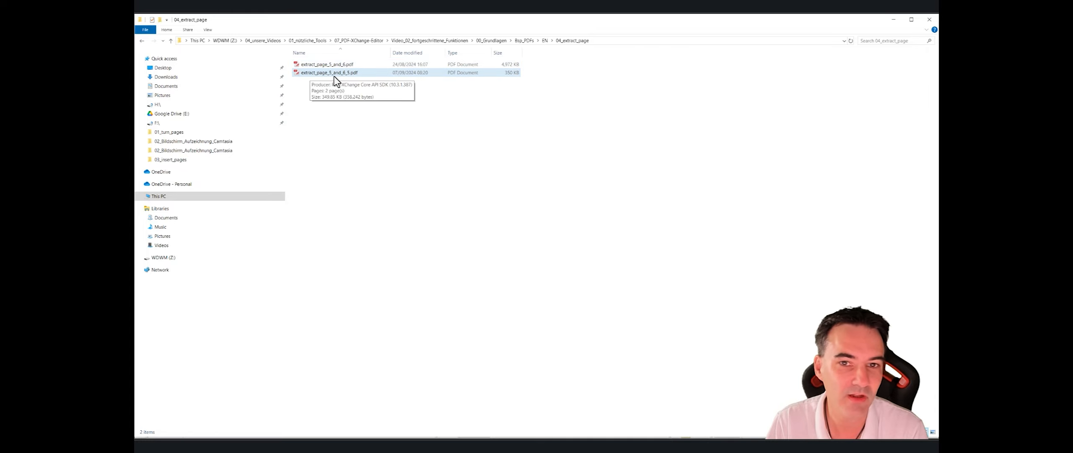
{"action": "double_click", "coordinate": [334, 74]}
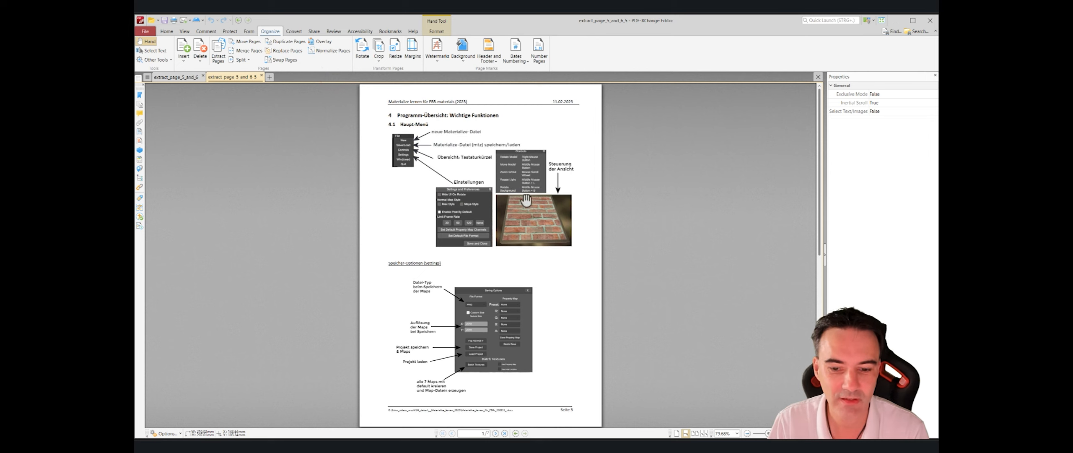
{"action": "scroll", "coordinate": [570, 302], "scroll_direction": "down", "scroll_amount": 5}
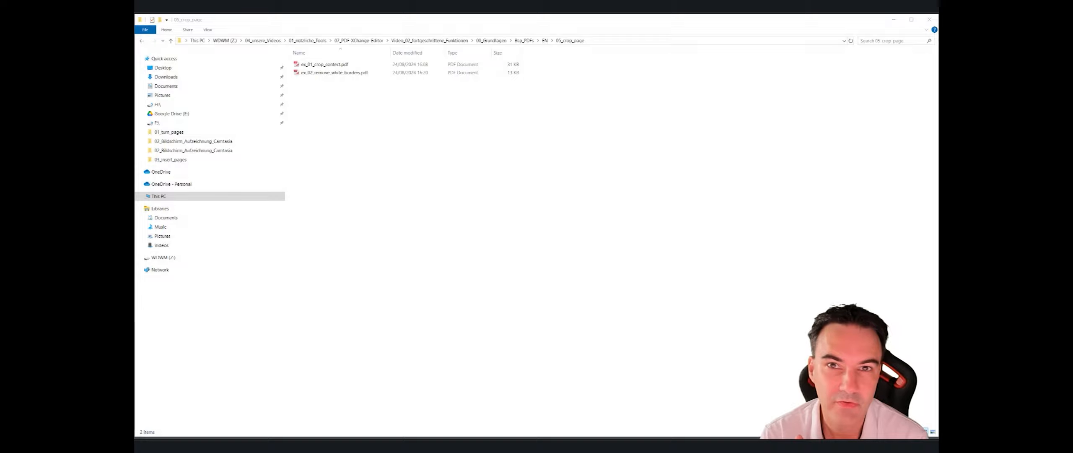
Open ex_01_crop_content.pdf and activate the Crop Page Tool, setting its introductory message not to show again
{"action": "double_click", "coordinate": [327, 66]}
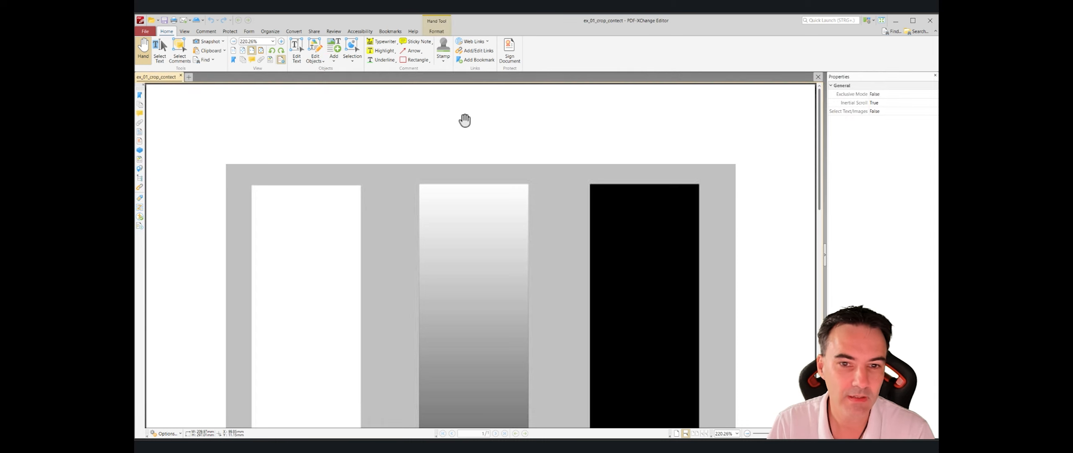
{"action": "scroll", "coordinate": [464, 120], "scroll_direction": "down", "scroll_amount": 4}
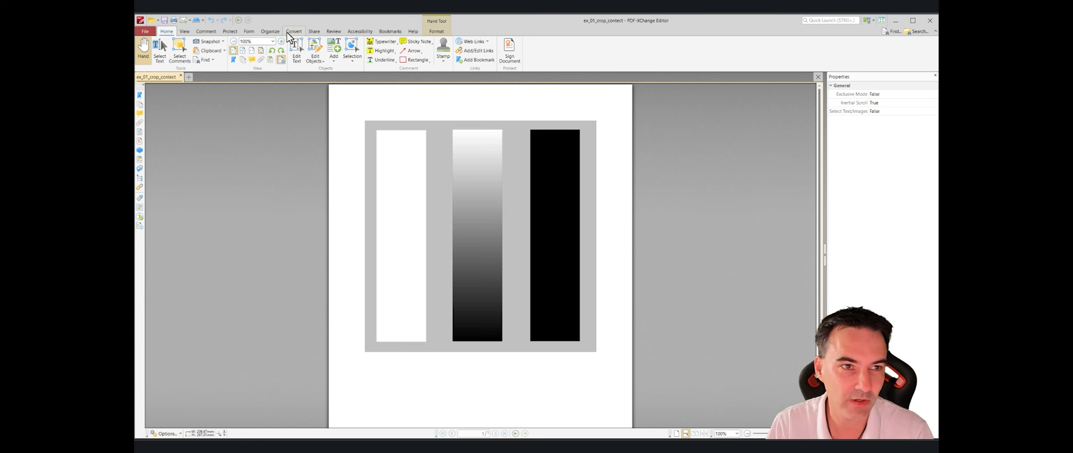
{"action": "left_click", "coordinate": [269, 33]}
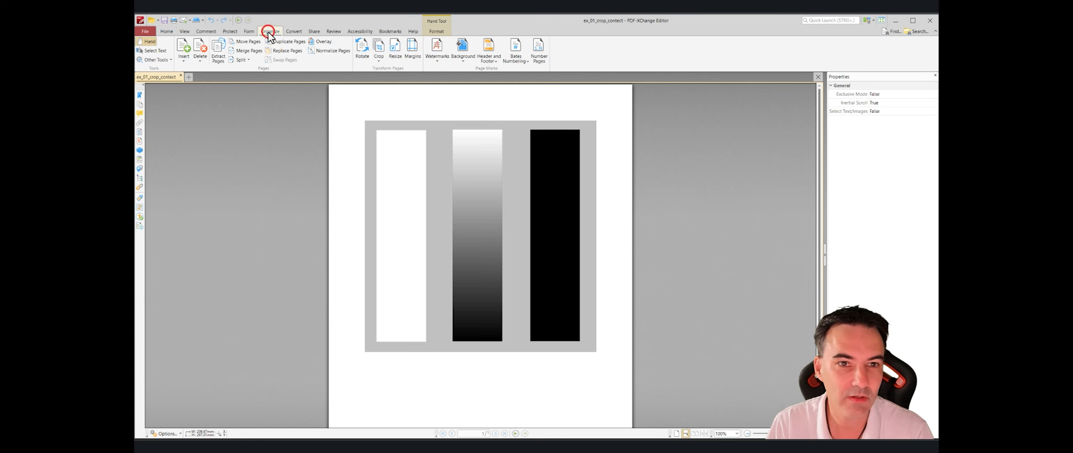
{"action": "left_click", "coordinate": [380, 61]}
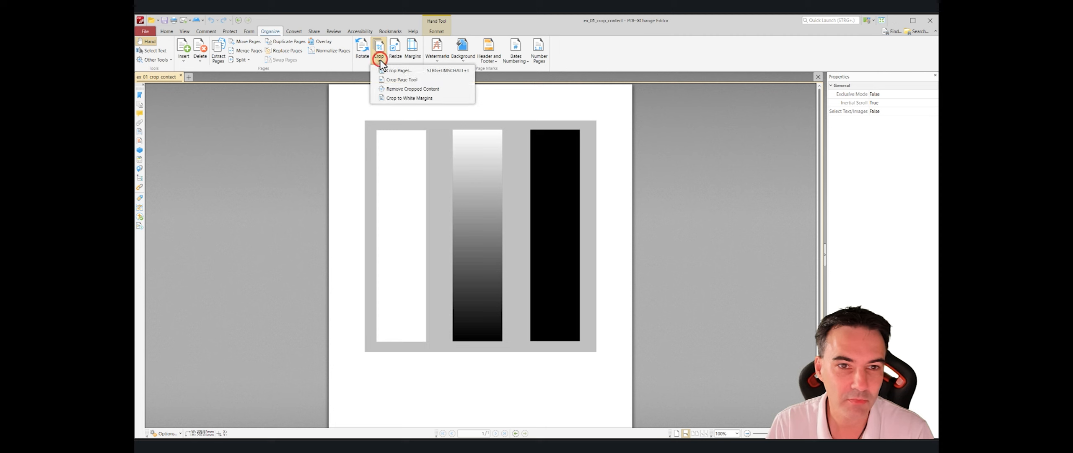
{"action": "left_click", "coordinate": [399, 79]}
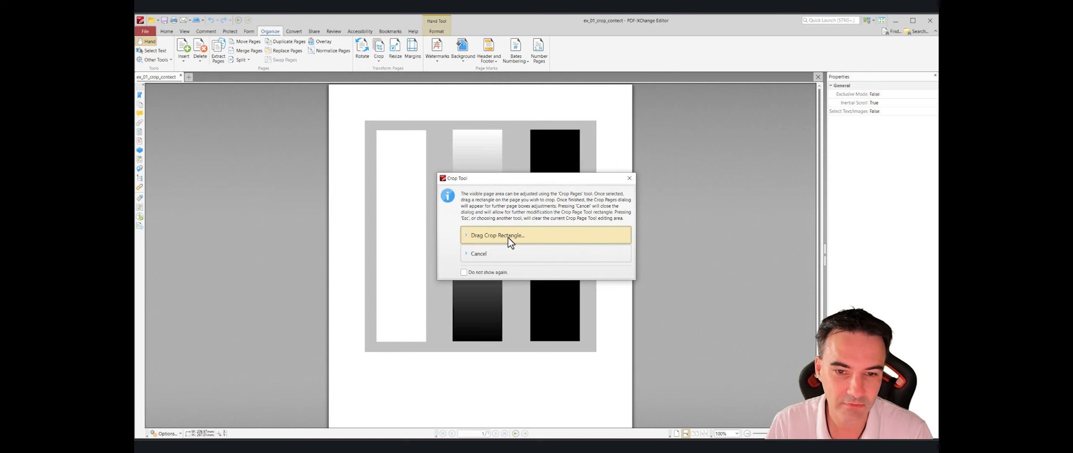
{"action": "left_click", "coordinate": [464, 272]}
{"action": "left_click", "coordinate": [495, 235]}
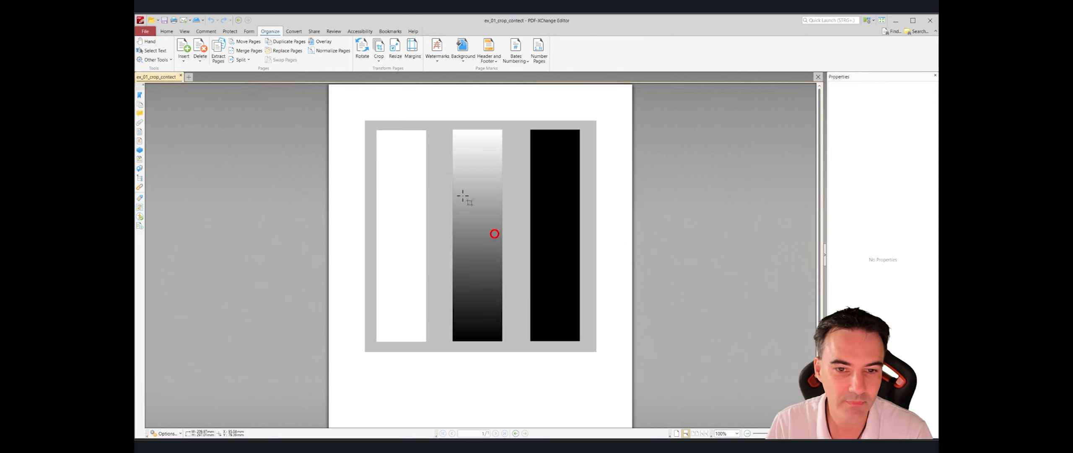
Crop the page to a rectangle of about 167 × 167 mm drawn closely around the grey graphic with the three bars
{"action": "left_click_drag", "start_coordinate": [360, 116], "coordinate": [601, 358]}
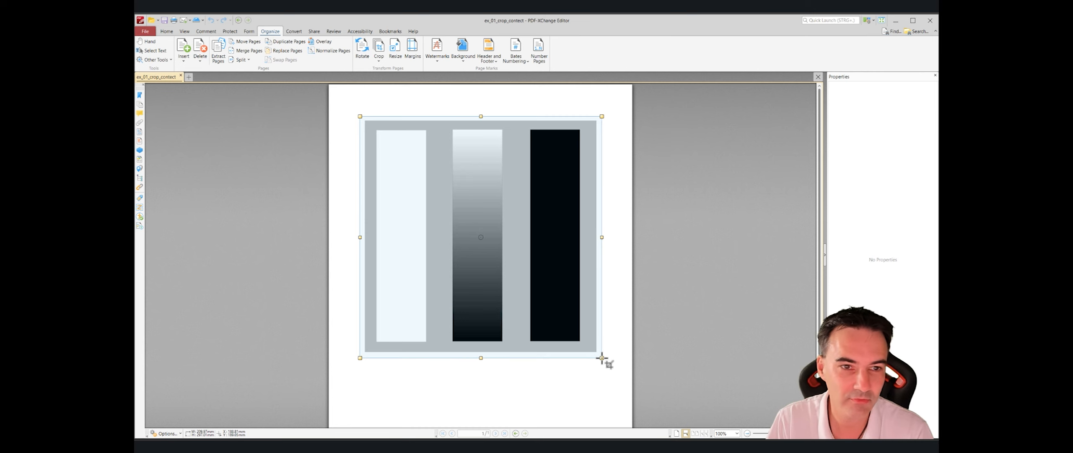
{"action": "key", "text": "Return"}
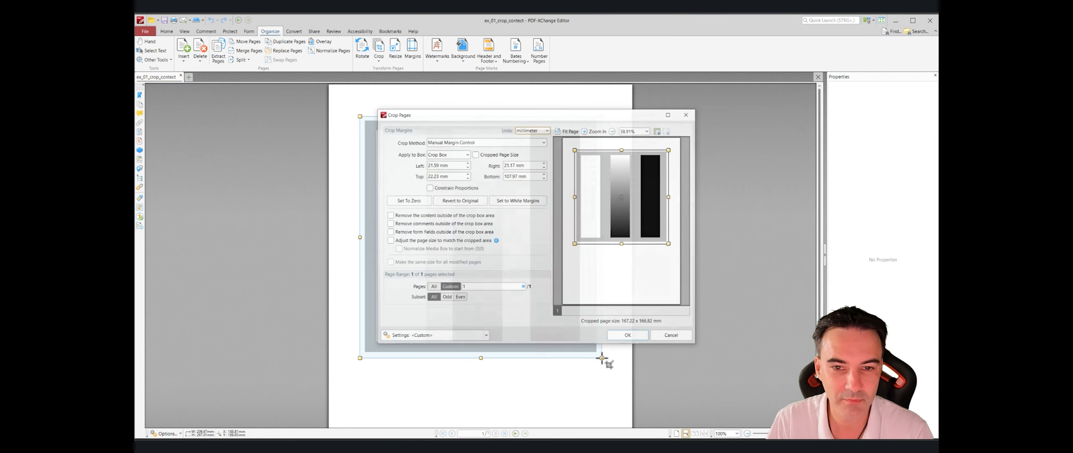
{"action": "left_click", "coordinate": [628, 336]}
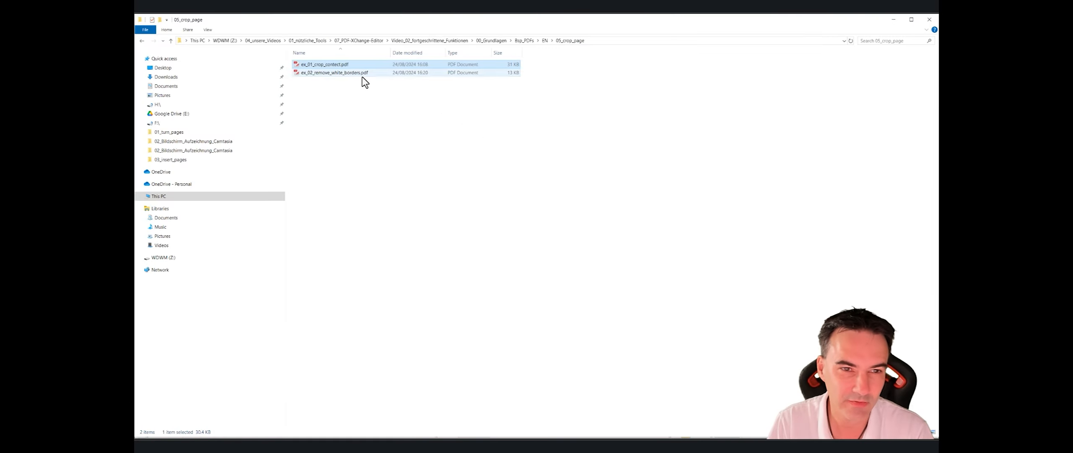
Open ex_02_remove_white_borders.pdf, crop its page to the white margins and inspect the resulting page edge
{"action": "double_click", "coordinate": [363, 76]}
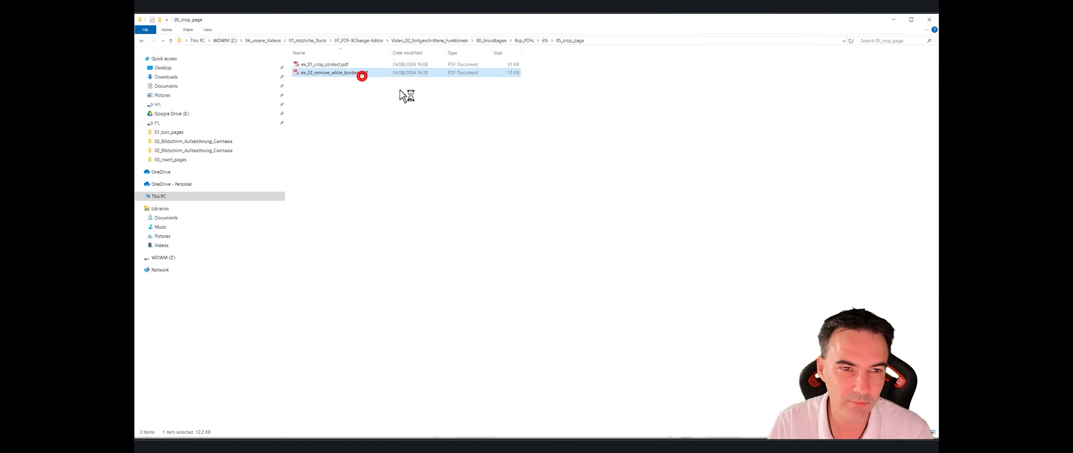
{"action": "scroll", "coordinate": [505, 181], "scroll_direction": "down", "scroll_amount": 2}
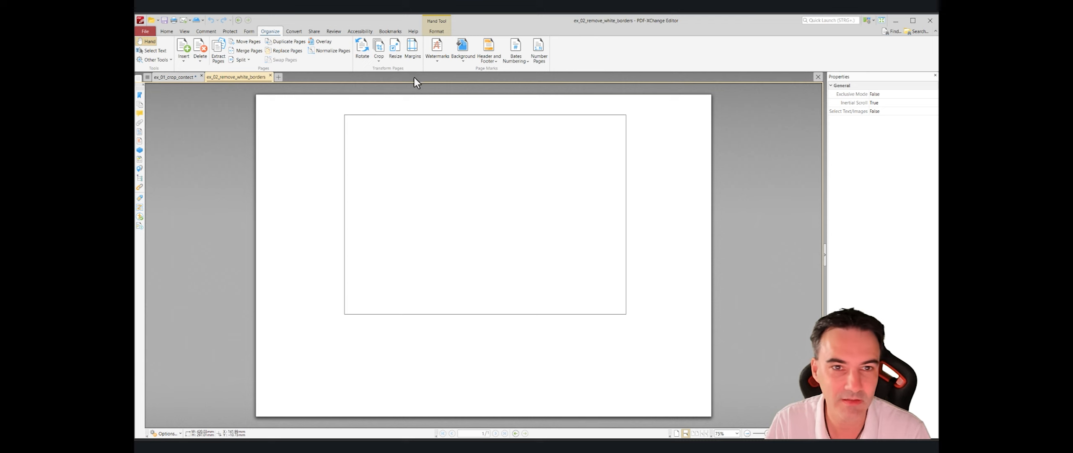
{"action": "left_click", "coordinate": [378, 62]}
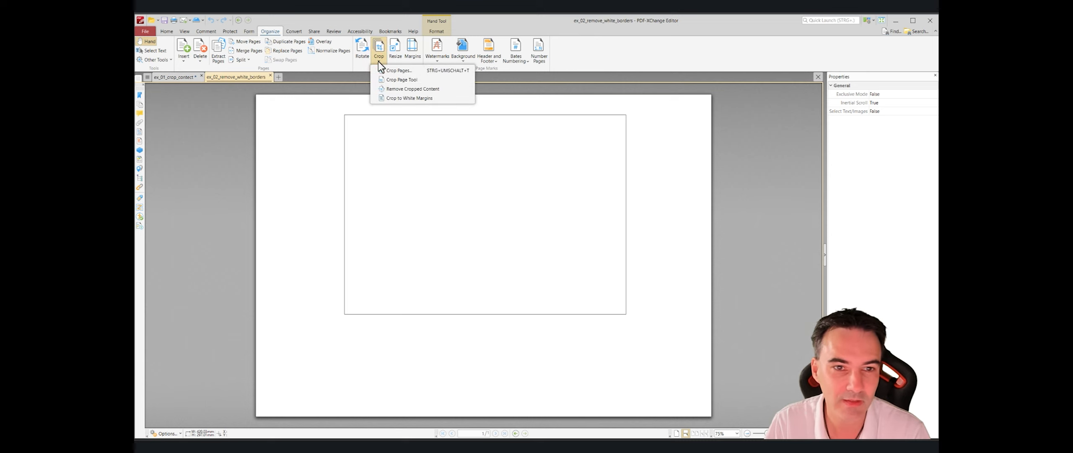
{"action": "left_click", "coordinate": [395, 99]}
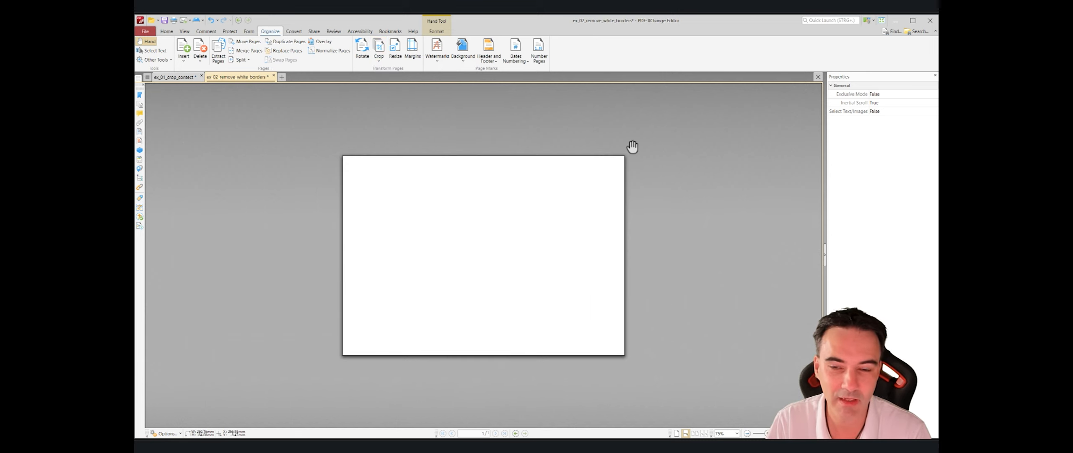
{"action": "scroll", "coordinate": [611, 148], "scroll_direction": "up", "scroll_amount": 7}
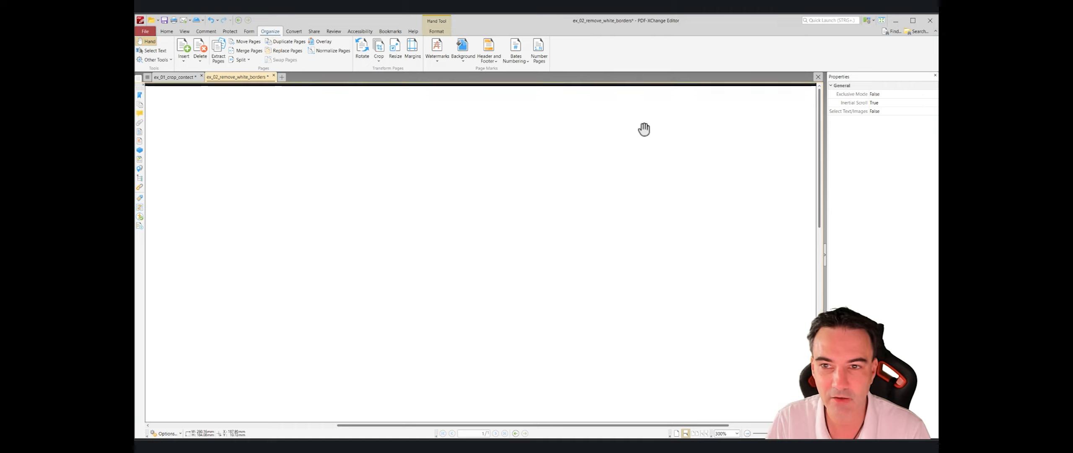
{"action": "scroll", "coordinate": [630, 132], "scroll_direction": "down", "scroll_amount": 7}
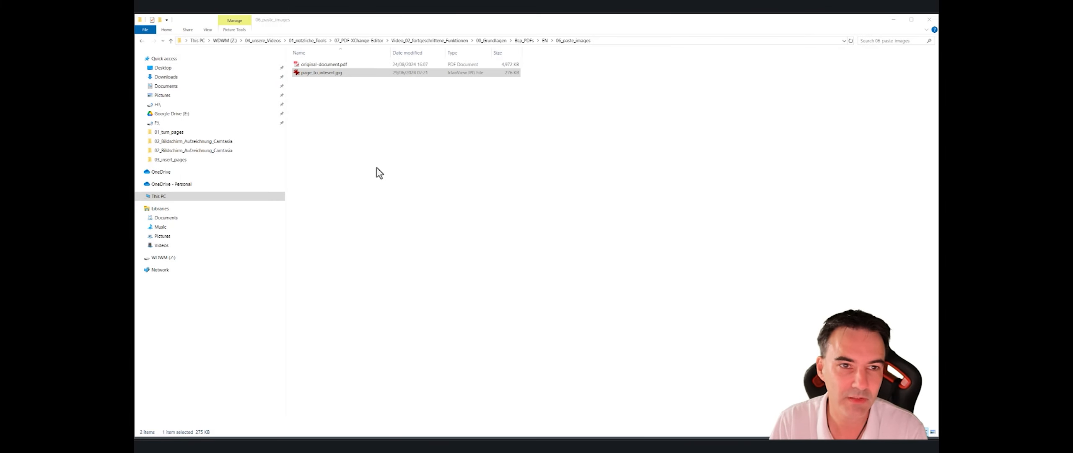
Preview the JPG image in the 06_paste_images folder and open original-document.pdf
{"action": "double_click", "coordinate": [326, 73]}
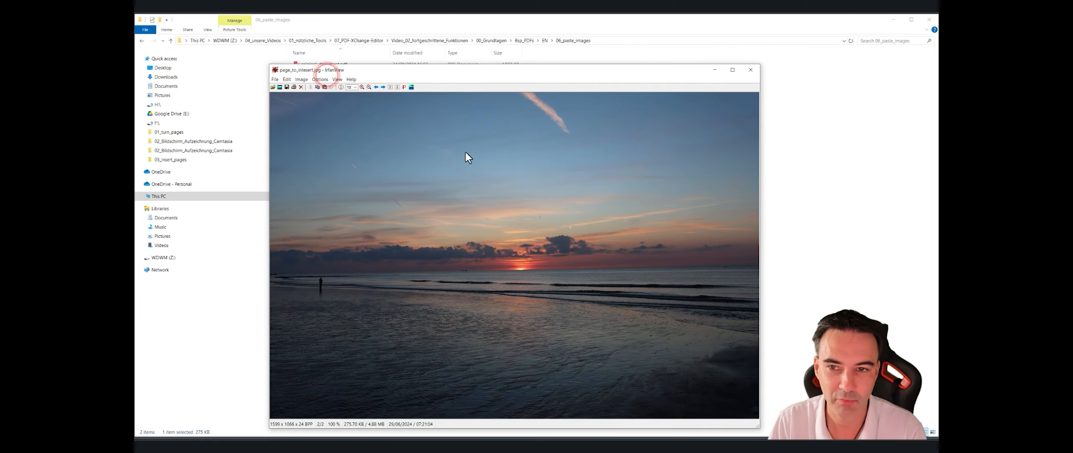
{"action": "left_click", "coordinate": [750, 70]}
{"action": "left_click", "coordinate": [340, 65]}
{"action": "double_click", "coordinate": [340, 66]}
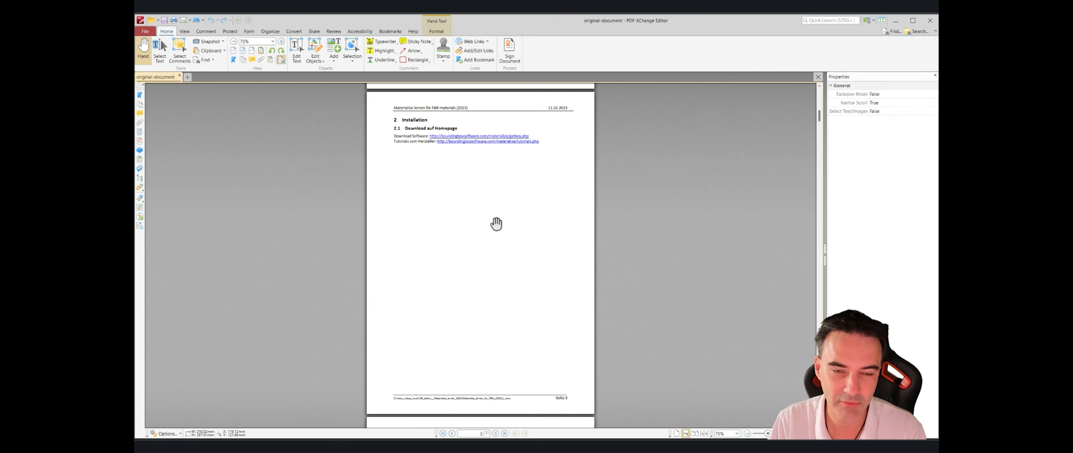
Copy the JPG image from the 06_paste_images folder and paste it onto page 3 of original-document.pdf
{"action": "left_click", "coordinate": [896, 20]}
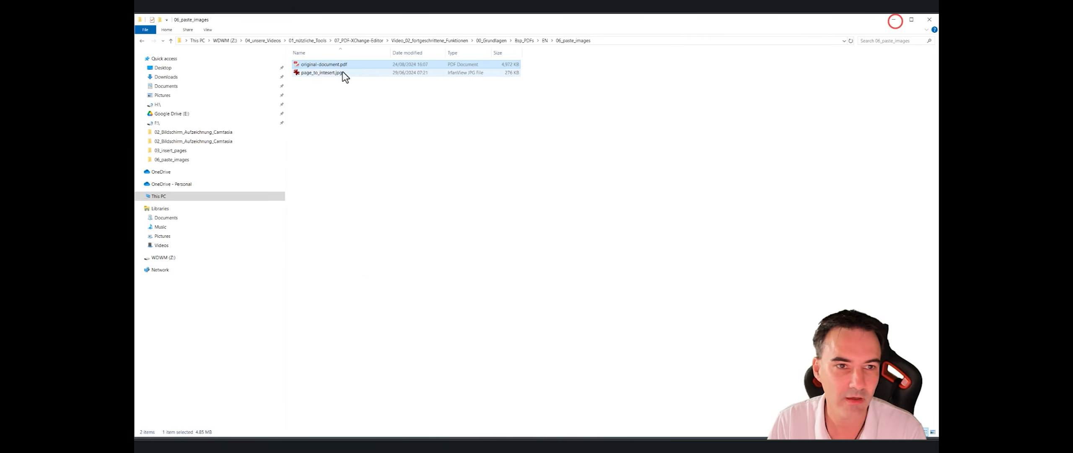
{"action": "double_click", "coordinate": [321, 72]}
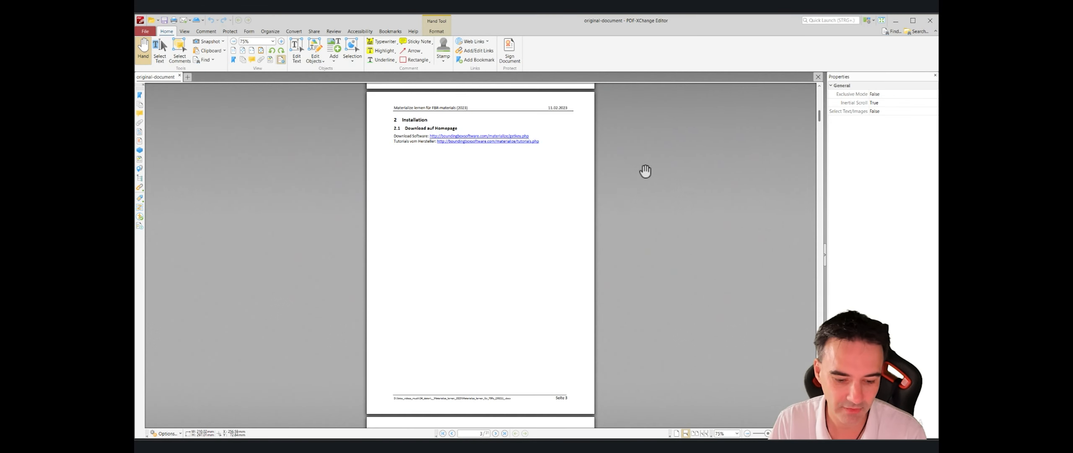
{"action": "key", "text": "ctrl+v"}
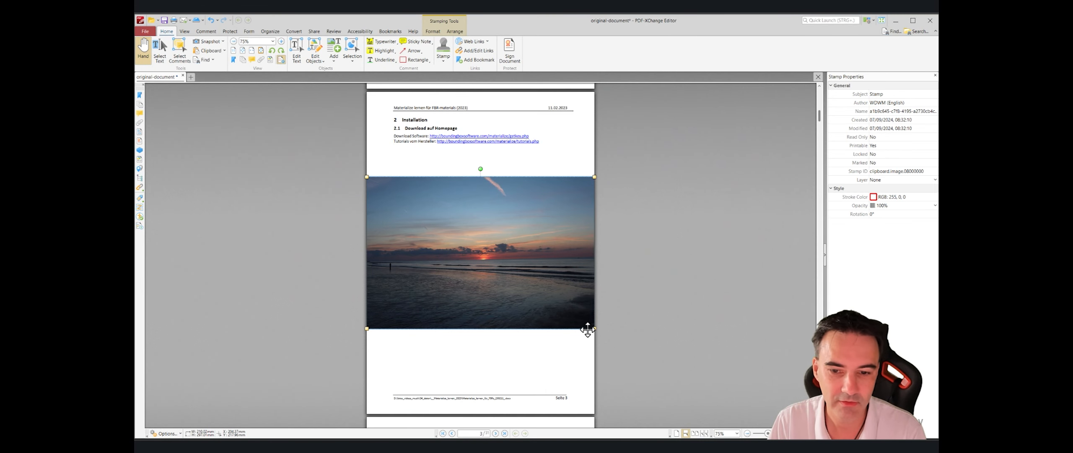
Resize the pasted sunset image proportionally and position it below the download links on page 3
{"action": "left_click_drag", "start_coordinate": [595, 329], "coordinate": [528, 257]}
{"action": "scroll", "coordinate": [509, 184], "scroll_direction": "up", "scroll_amount": 1}
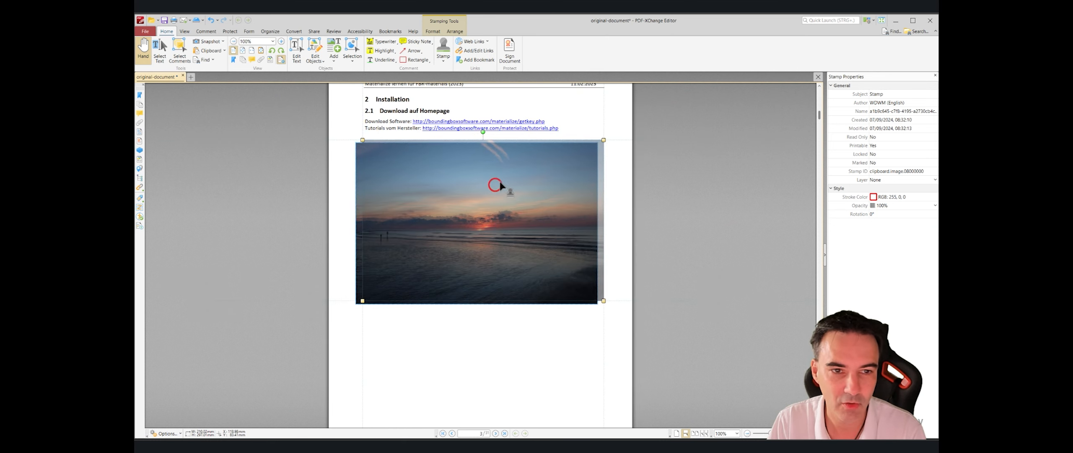
{"action": "left_click_drag", "start_coordinate": [603, 302], "coordinate": [621, 311]}
{"action": "left_click", "coordinate": [682, 274]}
{"action": "left_click", "coordinate": [547, 238]}
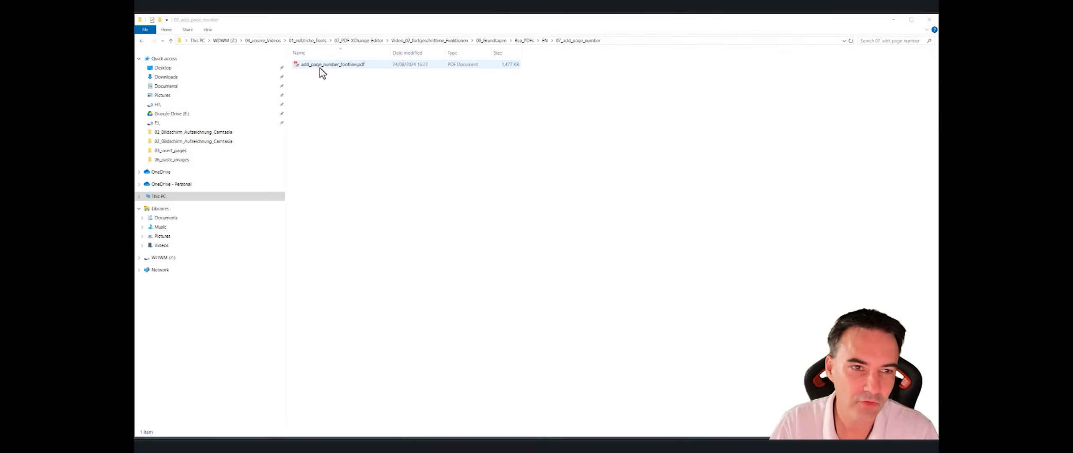
Open add_page_number_footline.pdf and examine the footer of its first page
{"action": "double_click", "coordinate": [327, 64]}
{"action": "scroll", "coordinate": [550, 167], "scroll_direction": "down", "scroll_amount": 5}
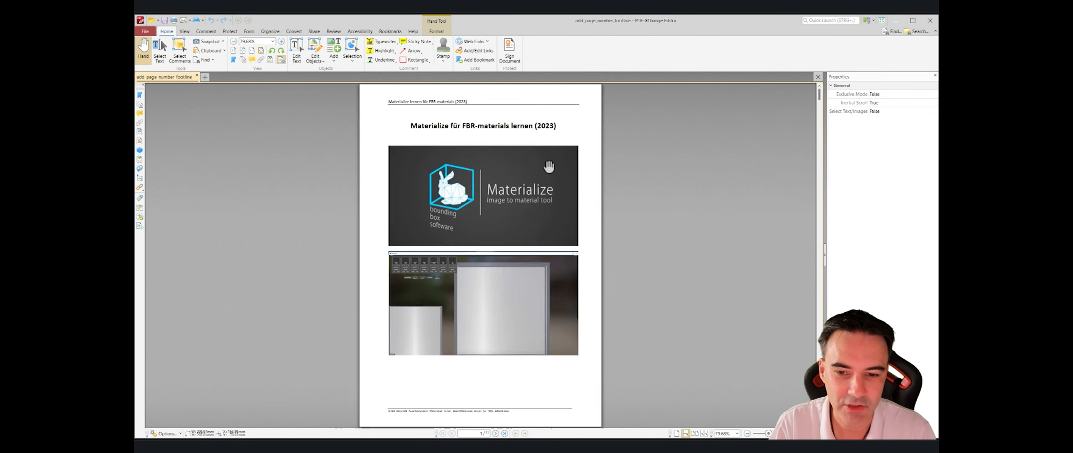
{"action": "scroll", "coordinate": [577, 266], "scroll_direction": "down", "scroll_amount": 1}
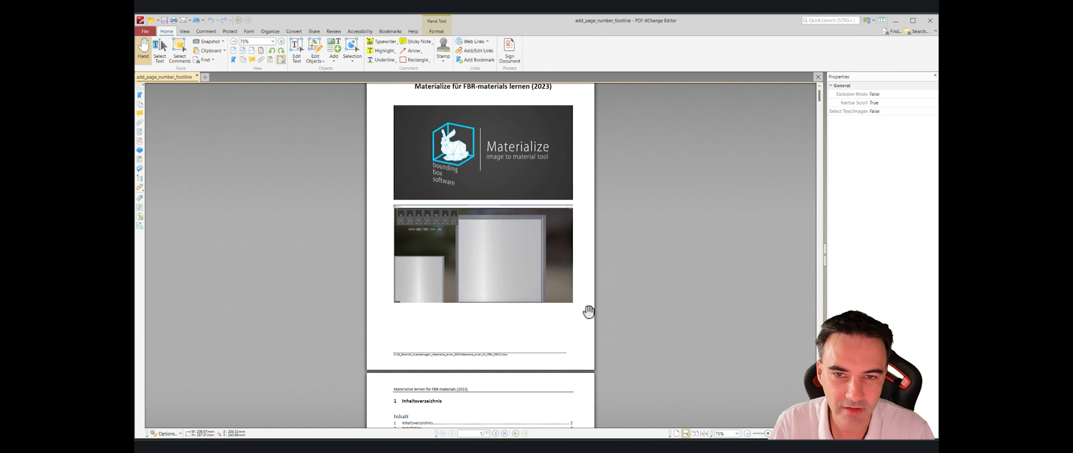
{"action": "scroll", "coordinate": [581, 260], "scroll_direction": "up", "scroll_amount": 1}
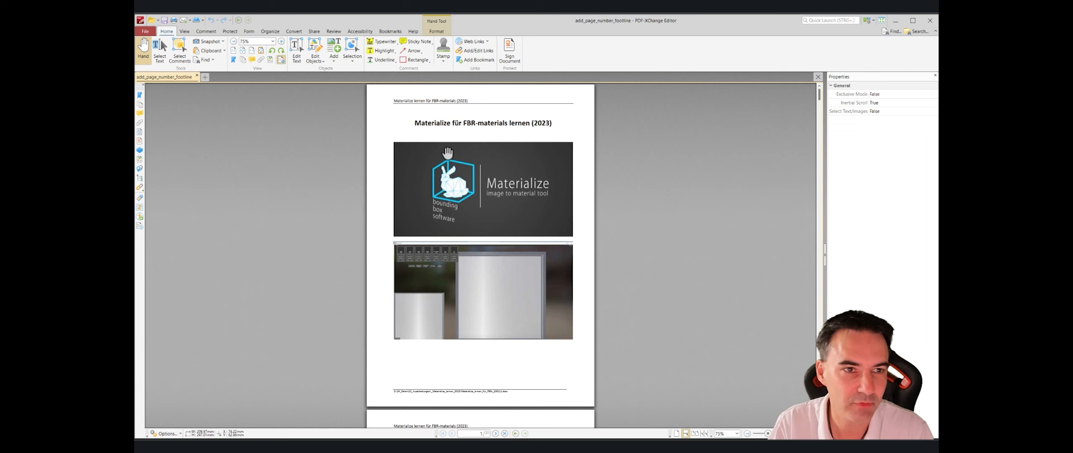
Add Bates Numbering to all pages with the right footer text "Page %[Page]"
{"action": "left_click", "coordinate": [272, 33]}
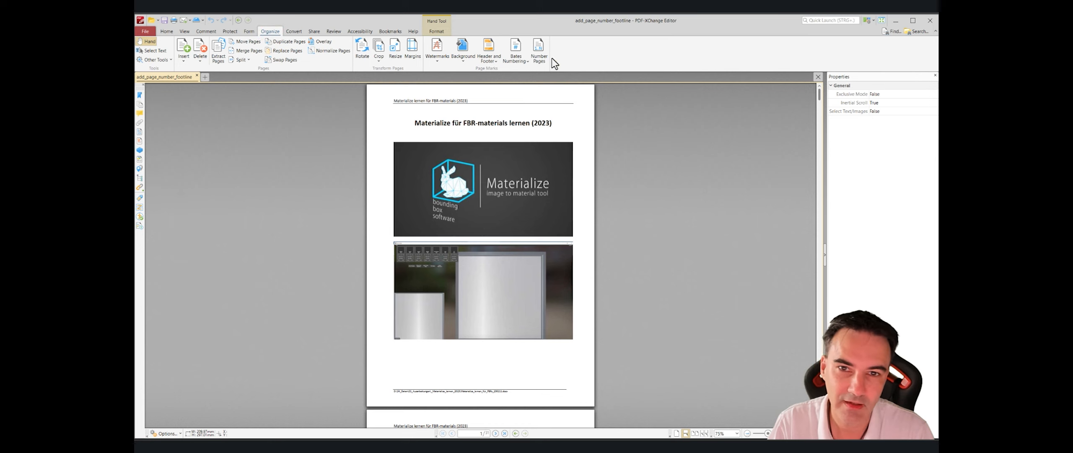
{"action": "left_click", "coordinate": [522, 63]}
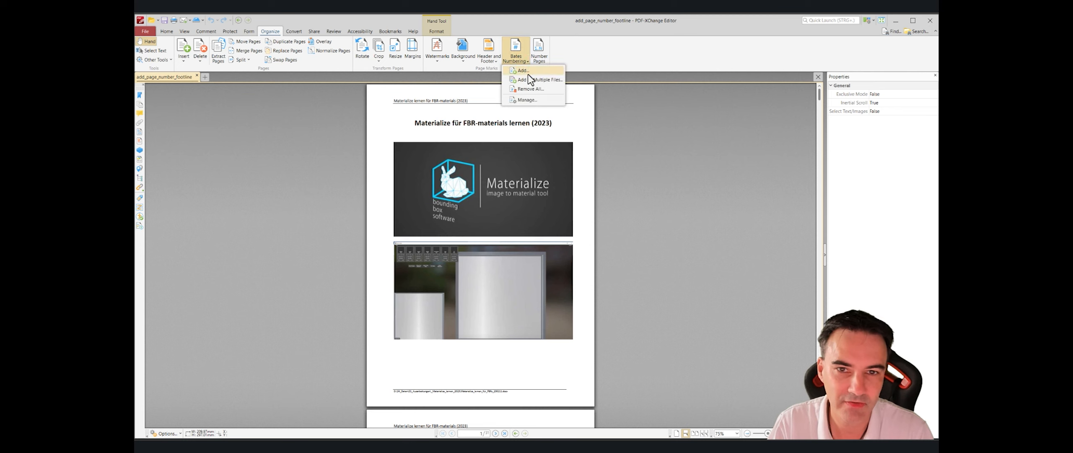
{"action": "left_click", "coordinate": [524, 71]}
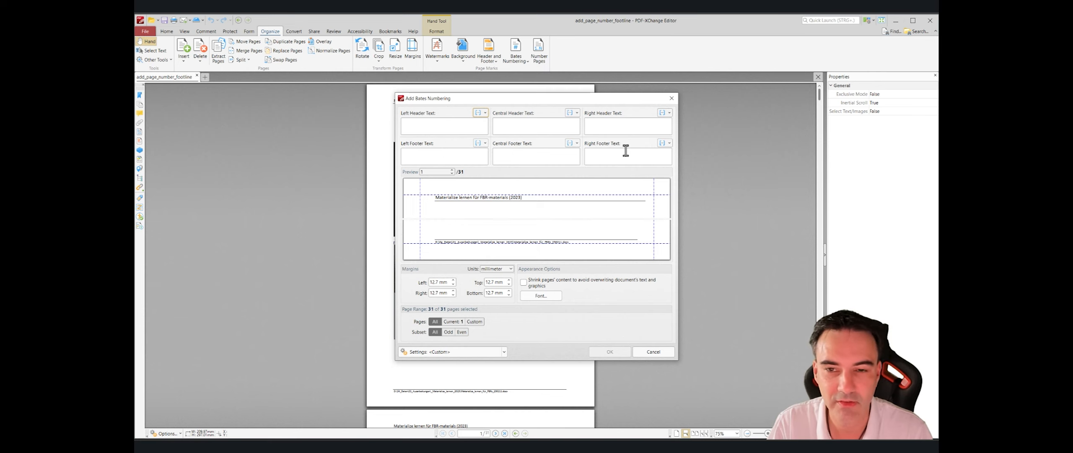
{"action": "left_click", "coordinate": [670, 143]}
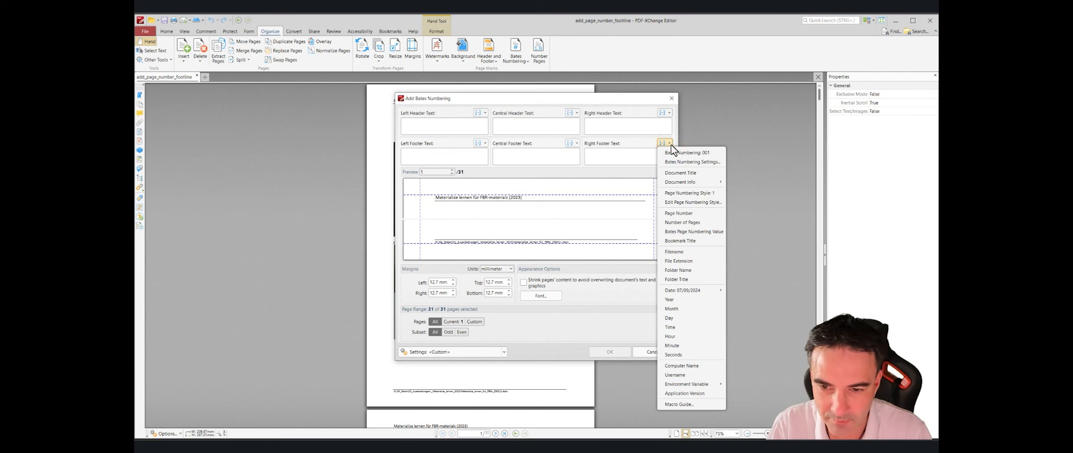
{"action": "left_click", "coordinate": [677, 212]}
{"action": "left_click", "coordinate": [586, 152]}
{"action": "type", "text": "Page %[Page"}
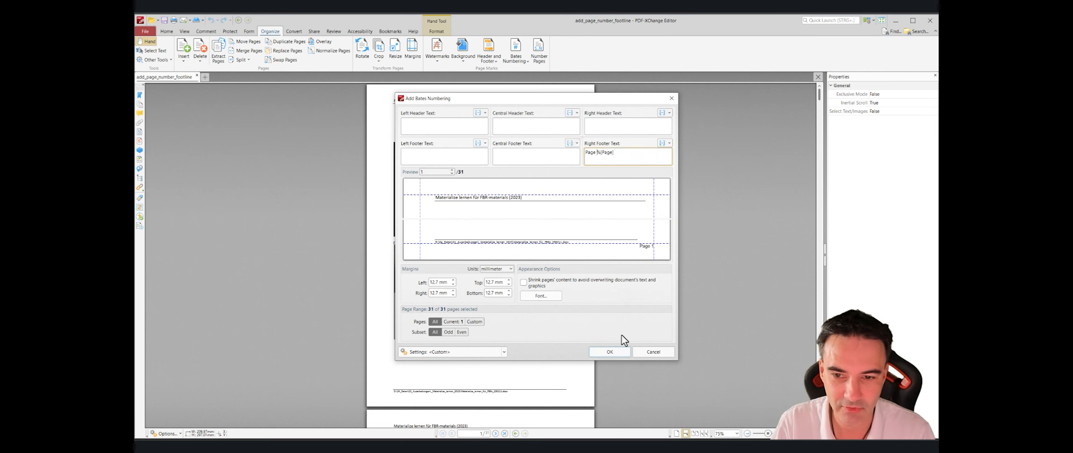
{"action": "left_click", "coordinate": [610, 351]}
Check the page numbers in the footers of the first few pages
{"action": "scroll", "coordinate": [616, 348], "scroll_direction": "down", "scroll_amount": 8}
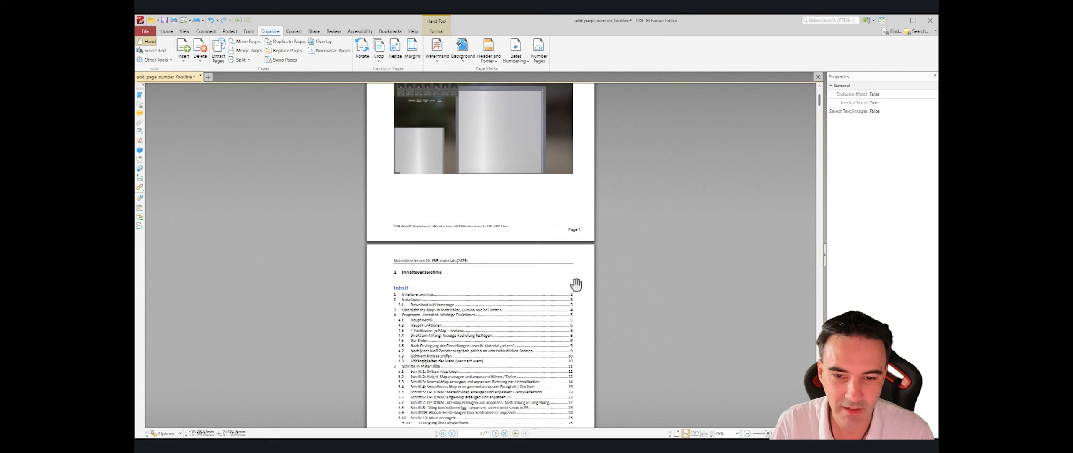
{"action": "scroll", "coordinate": [575, 312], "scroll_direction": "down", "scroll_amount": 8}
{"action": "scroll", "coordinate": [577, 347], "scroll_direction": "up", "scroll_amount": 3}
{"action": "scroll", "coordinate": [576, 347], "scroll_direction": "up", "scroll_amount": 15}
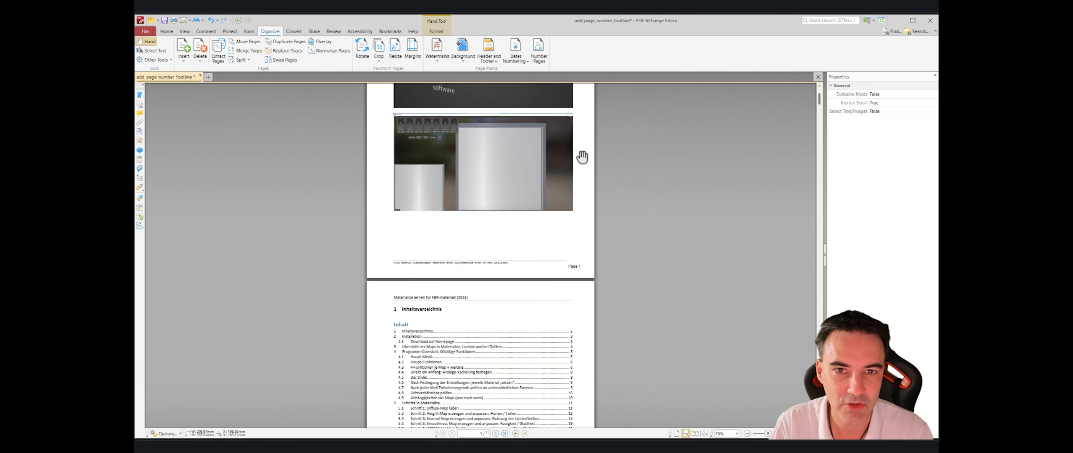
Reopen the Add Bates Numbering settings and examine the macros available for the right header text
{"action": "left_click", "coordinate": [527, 63]}
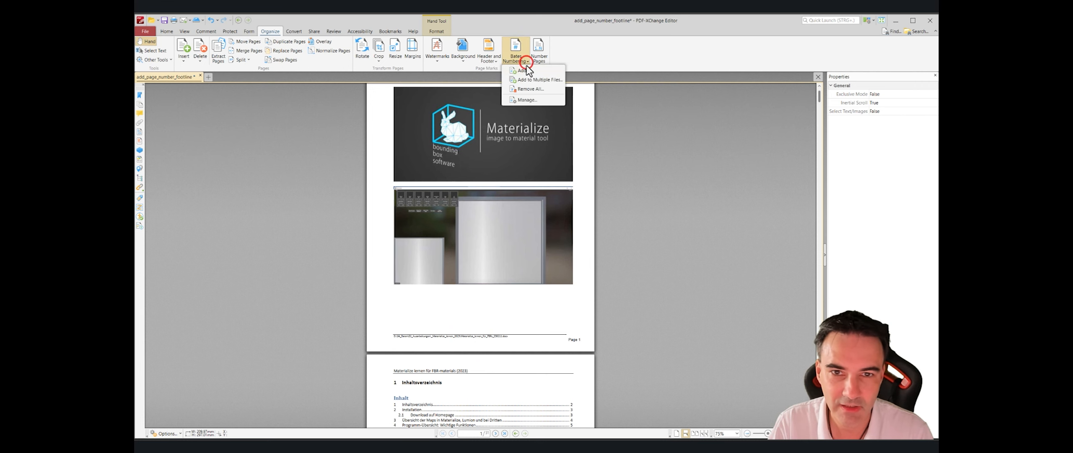
{"action": "left_click", "coordinate": [526, 72]}
{"action": "left_click", "coordinate": [611, 125]}
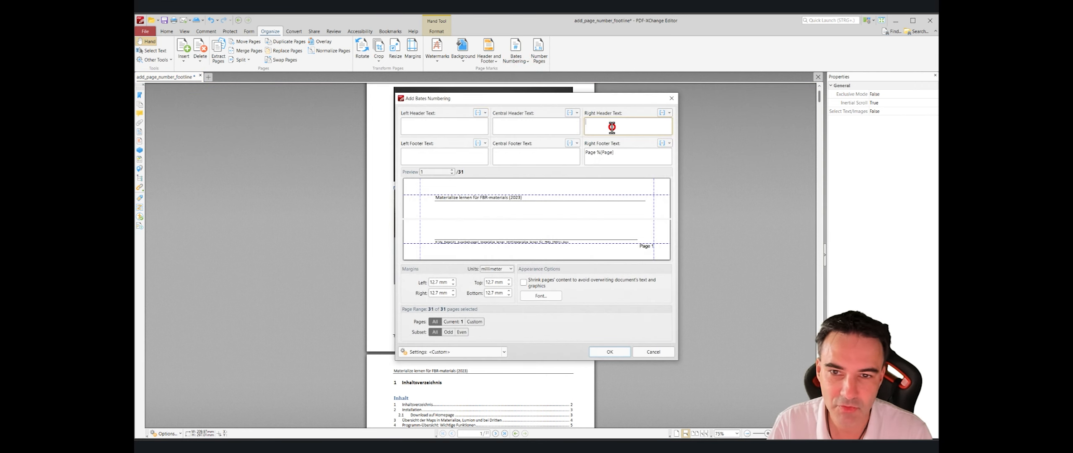
{"action": "left_click", "coordinate": [670, 112]}
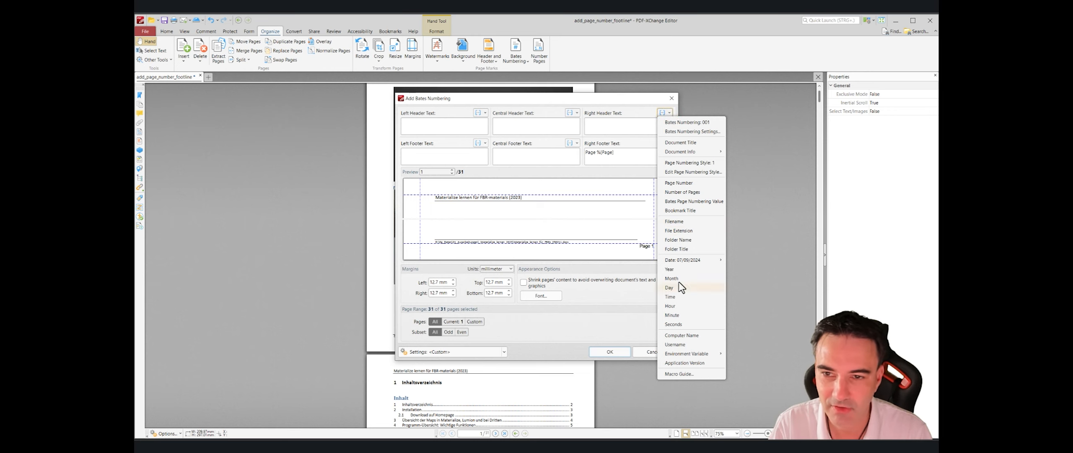
{"action": "left_click", "coordinate": [743, 166]}
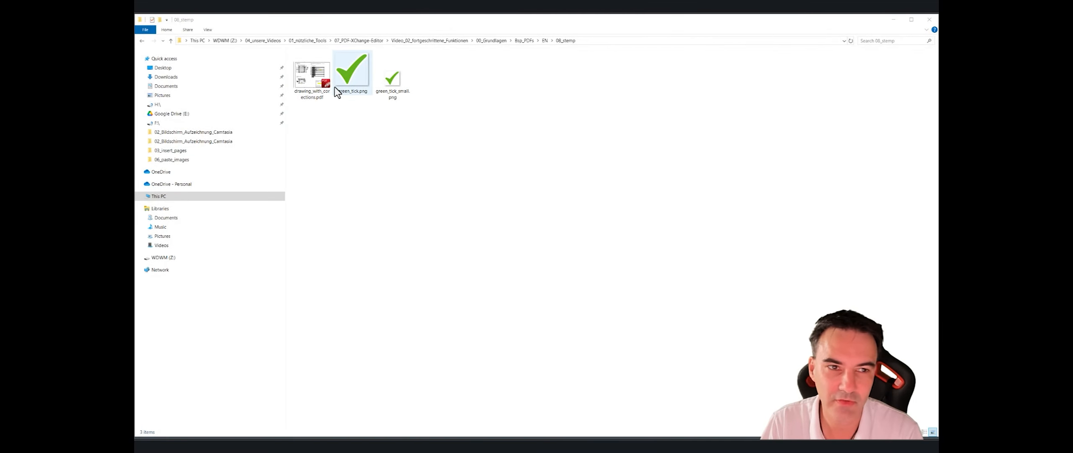
Open drawing_with_corections.pdf and select the yellow correction note below the Schnitt A-A drawing
{"action": "double_click", "coordinate": [322, 83]}
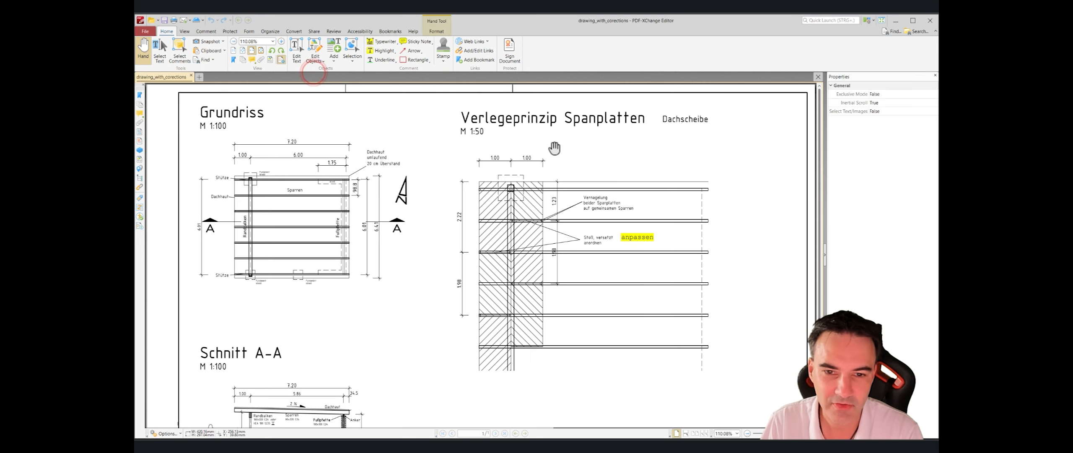
{"action": "scroll", "coordinate": [554, 149], "scroll_direction": "down", "scroll_amount": 2}
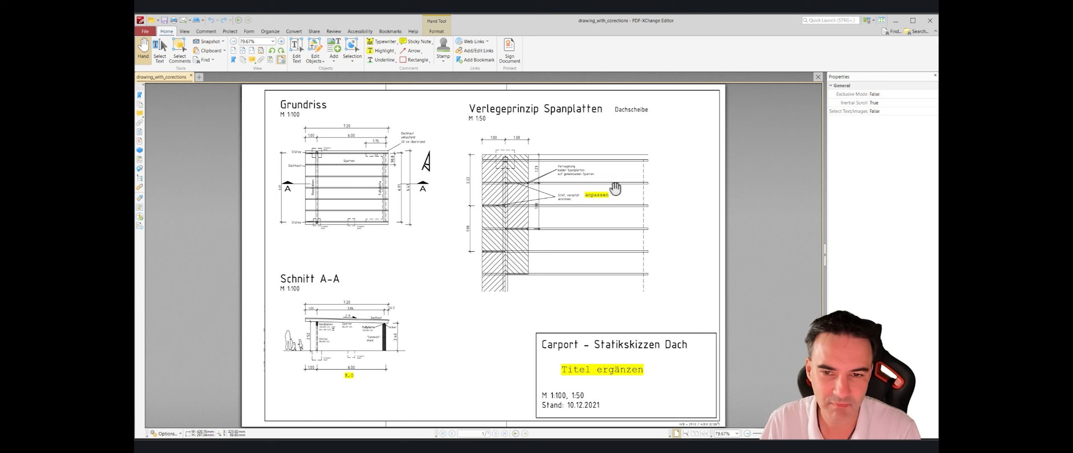
{"action": "left_click", "coordinate": [349, 376]}
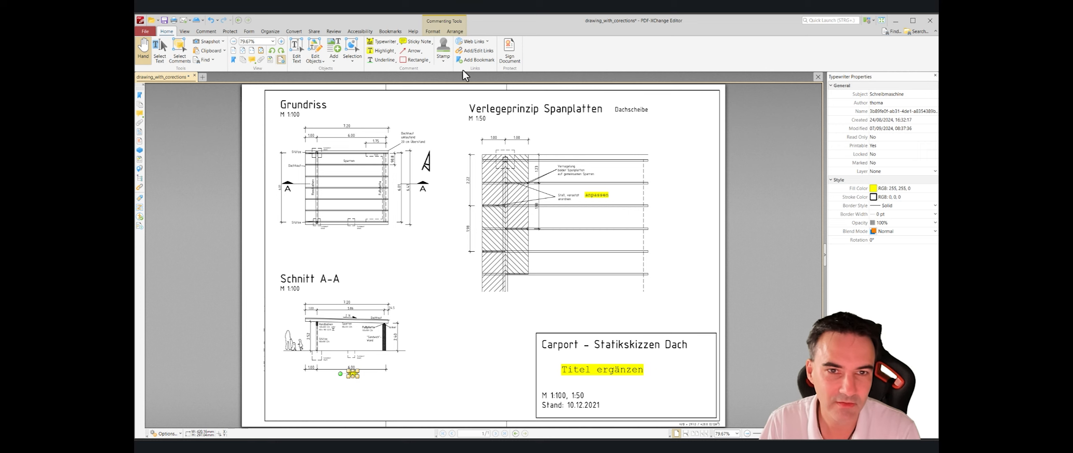
Open the Stamps Palette and start adding a new stamp from an image file
{"action": "left_click", "coordinate": [444, 62]}
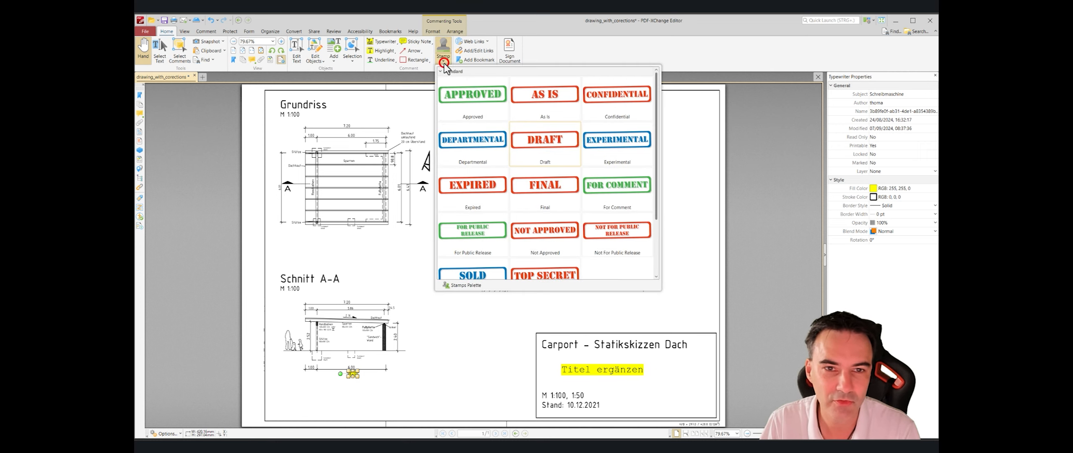
{"action": "scroll", "coordinate": [533, 217], "scroll_direction": "down", "scroll_amount": 4}
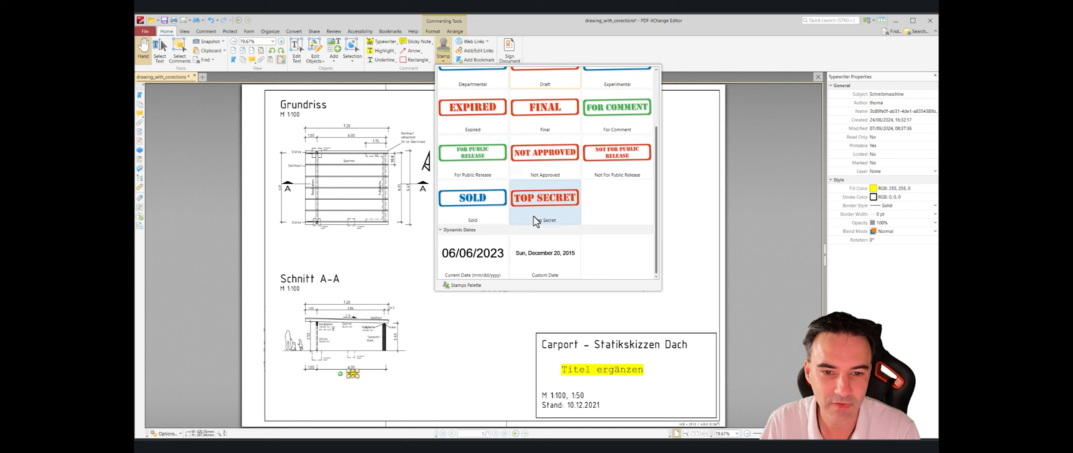
{"action": "left_click", "coordinate": [458, 286]}
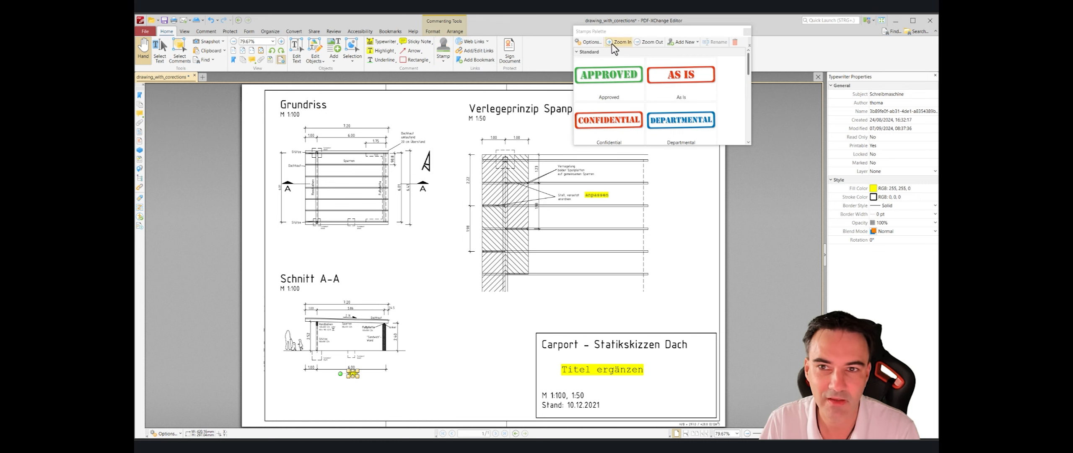
{"action": "left_click", "coordinate": [684, 42]}
{"action": "left_click", "coordinate": [687, 51]}
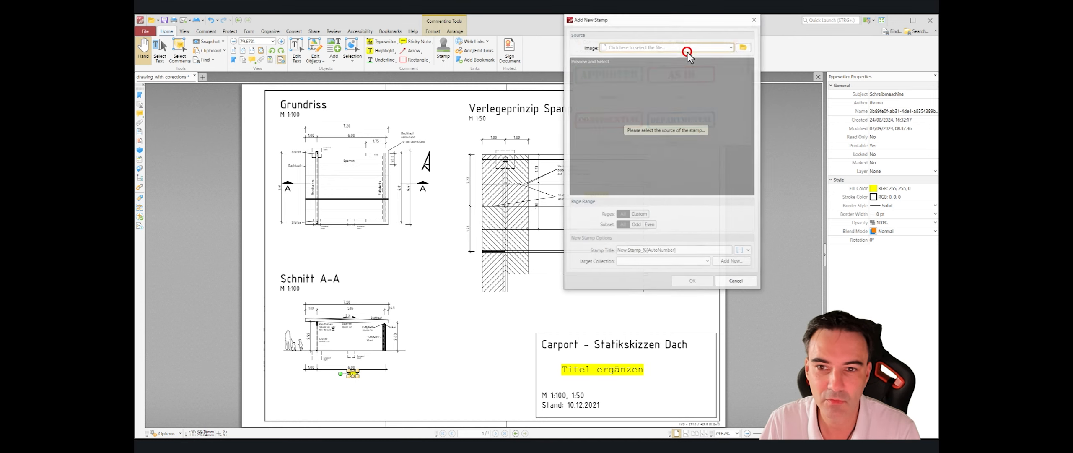
Load green_tick_small.png from the 08_stemp folder as the source image of the new stamp
{"action": "left_click", "coordinate": [742, 49]}
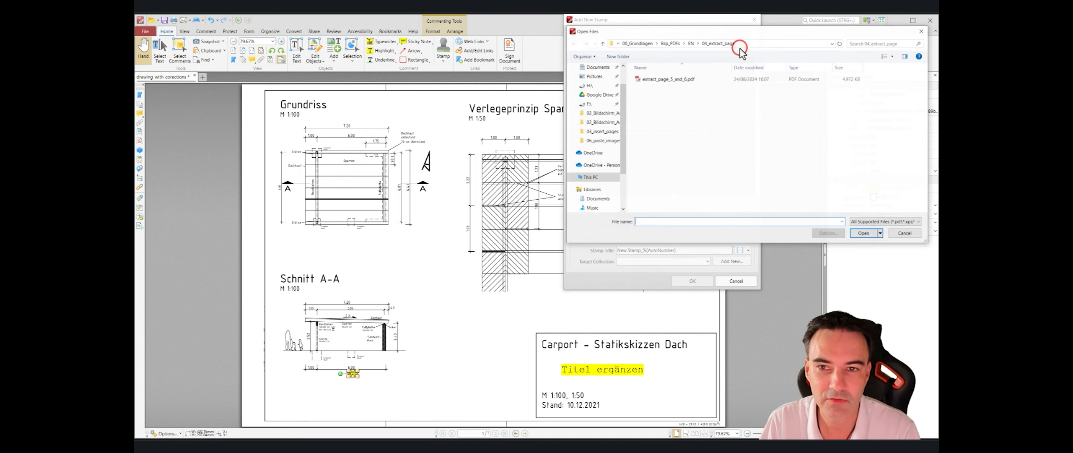
{"action": "left_click", "coordinate": [690, 44]}
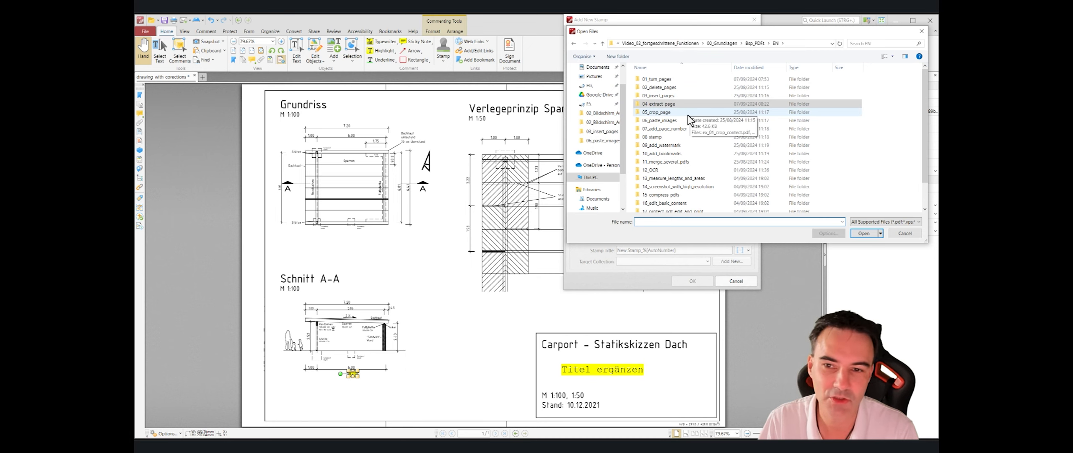
{"action": "left_click", "coordinate": [658, 137]}
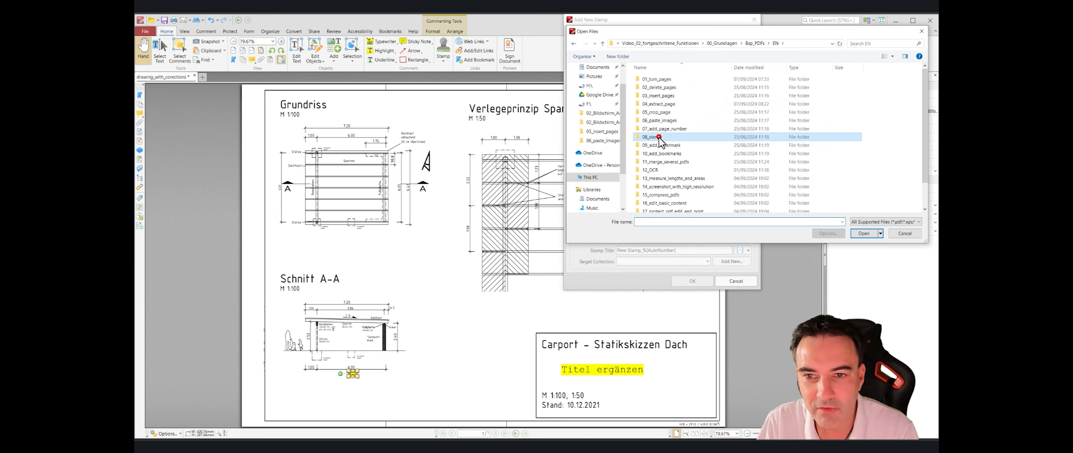
{"action": "double_click", "coordinate": [658, 138]}
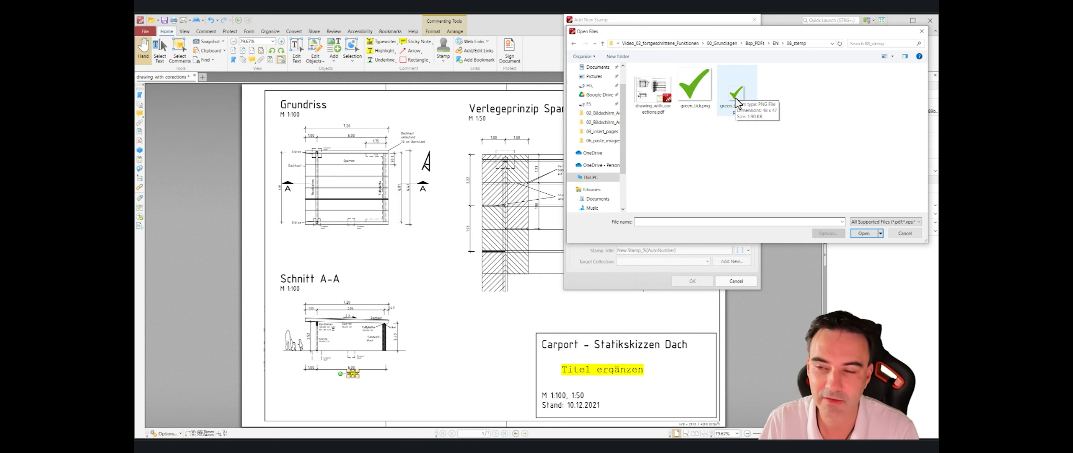
{"action": "left_click", "coordinate": [735, 97]}
{"action": "left_click", "coordinate": [864, 233]}
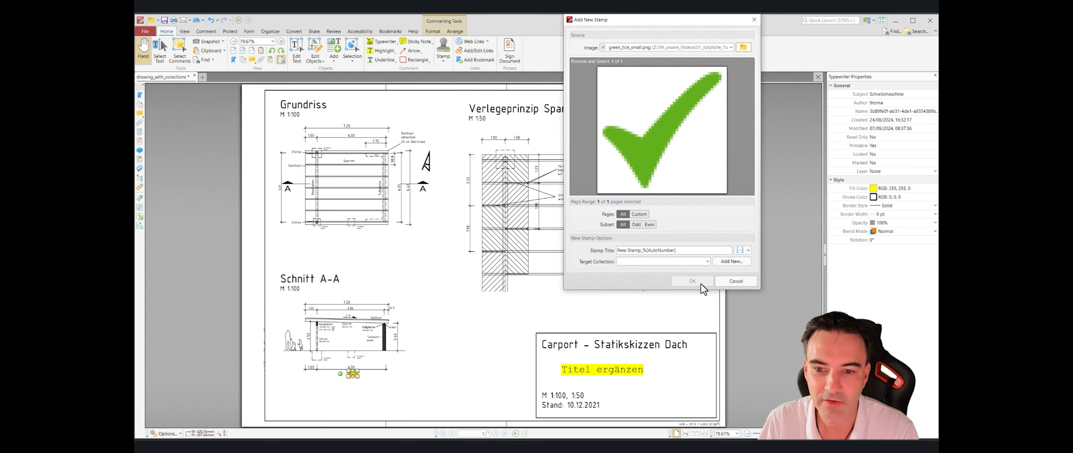
Add a target collection named New Collection and create the green tick stamp in it
{"action": "left_click", "coordinate": [640, 260]}
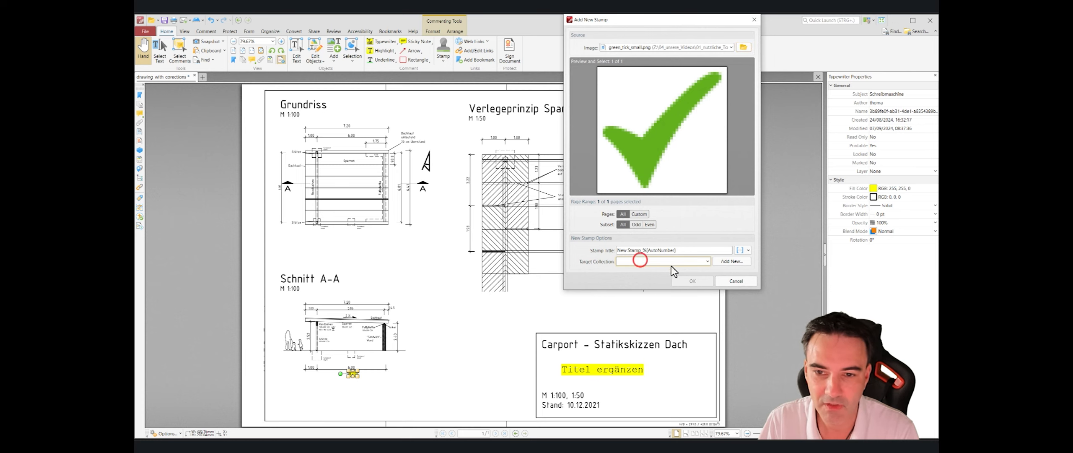
{"action": "left_click", "coordinate": [692, 281]}
{"action": "left_click", "coordinate": [626, 261]}
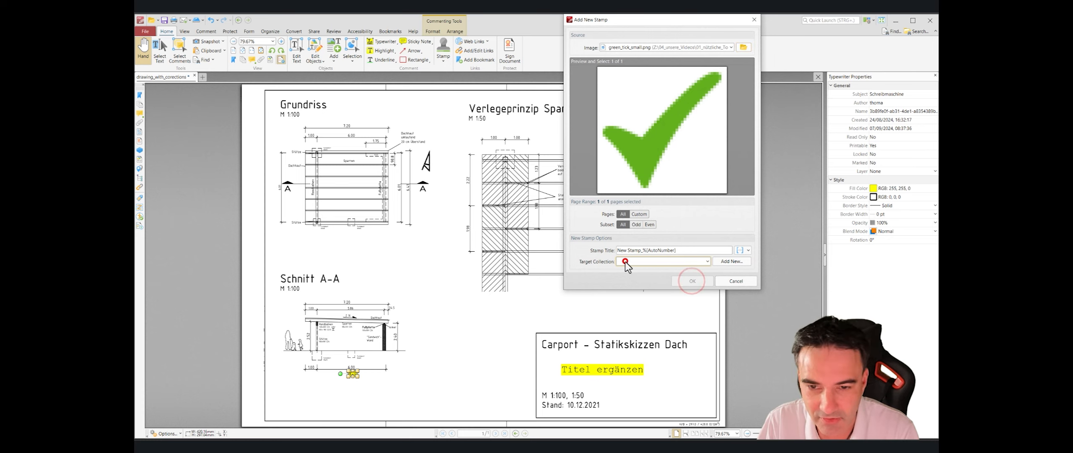
{"action": "left_click", "coordinate": [724, 262]}
{"action": "left_click", "coordinate": [666, 170]}
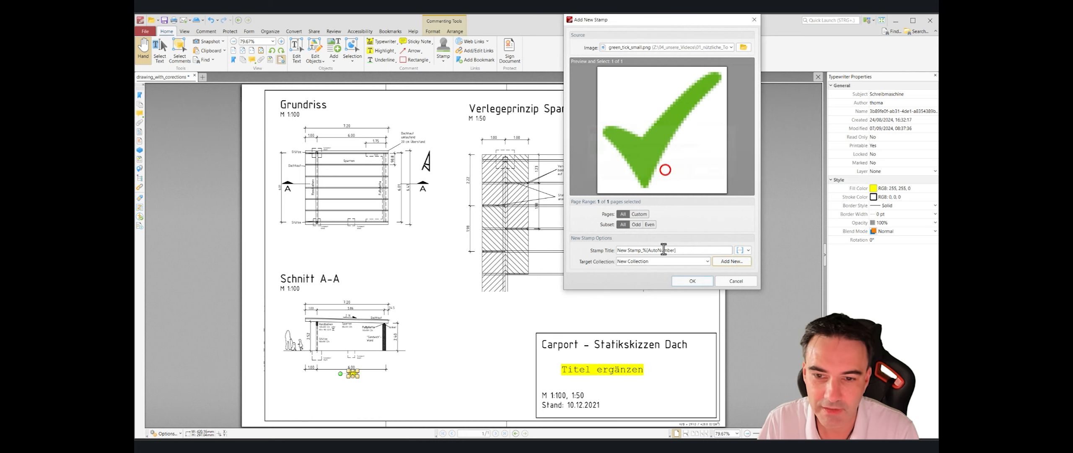
{"action": "left_click", "coordinate": [650, 260]}
{"action": "left_click", "coordinate": [651, 271]}
{"action": "left_click", "coordinate": [693, 281]}
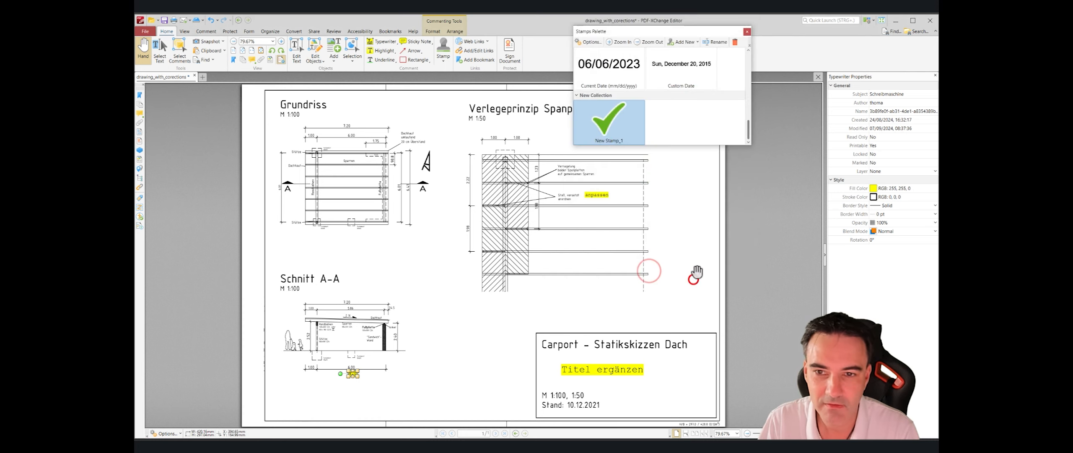
Place the green tick stamp beside each of the three yellow correction notes on the drawing
{"action": "left_click", "coordinate": [612, 136]}
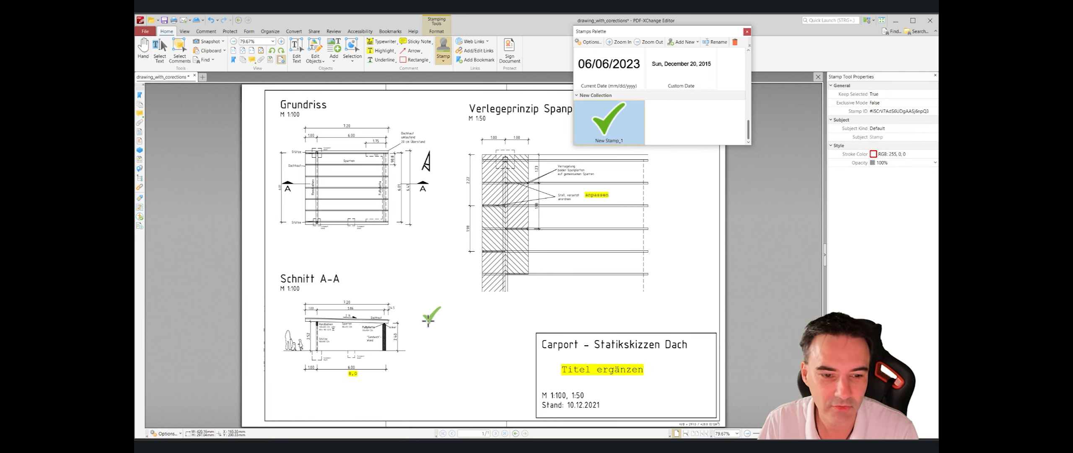
{"action": "left_click", "coordinate": [371, 377]}
{"action": "left_click", "coordinate": [622, 192]}
{"action": "left_click", "coordinate": [659, 363]}
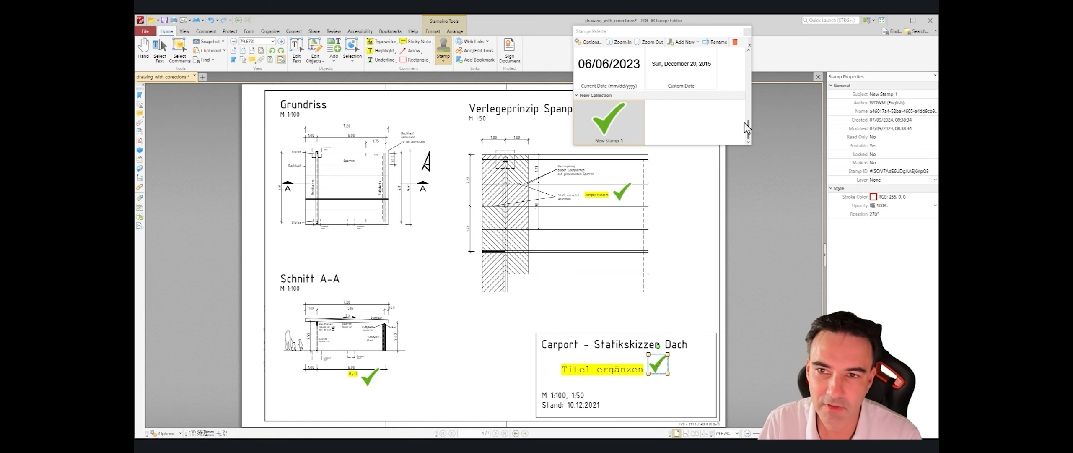
{"action": "key", "text": "Escape"}
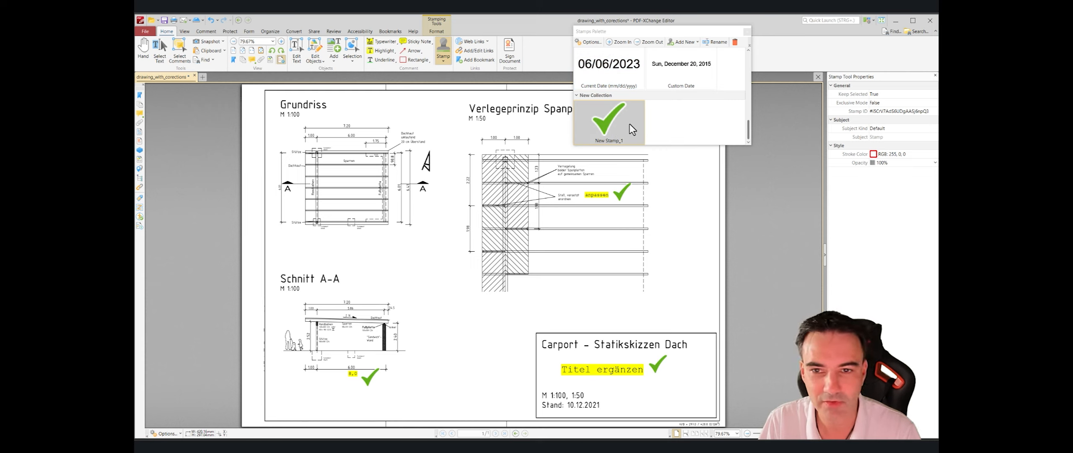
{"action": "left_click_drag", "start_coordinate": [749, 129], "coordinate": [745, 75]}
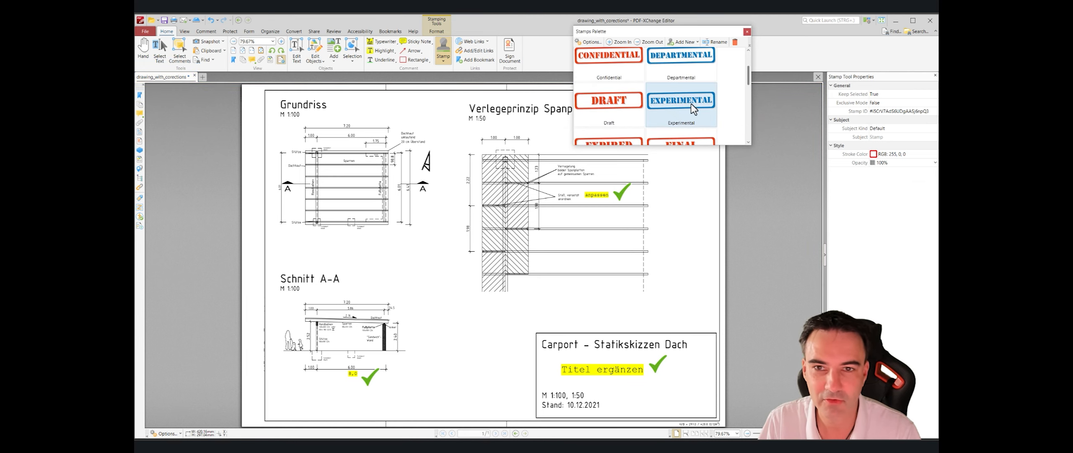
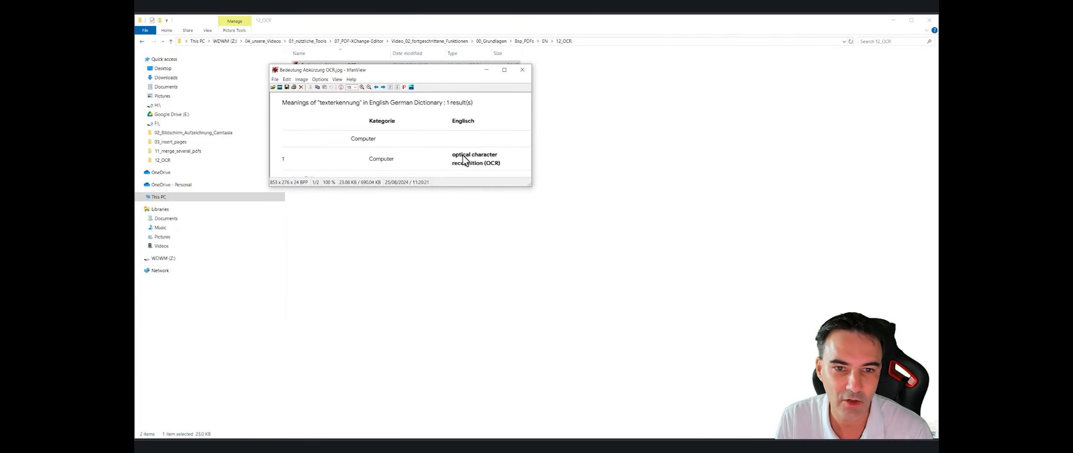
Return to Scan_documentation in PDF-XChange Editor and run OCR on all pages with English as the recognition language
{"action": "left_click", "coordinate": [522, 69]}
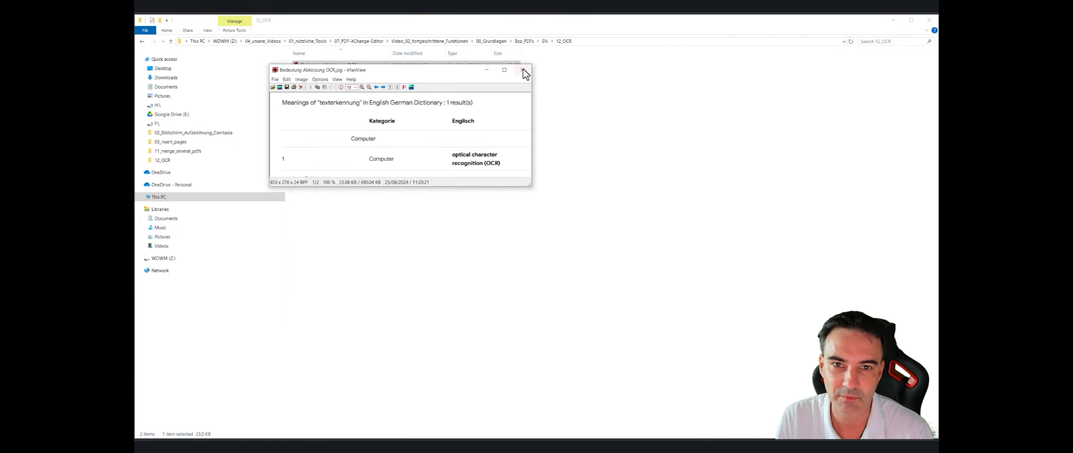
{"action": "left_click", "coordinate": [895, 20]}
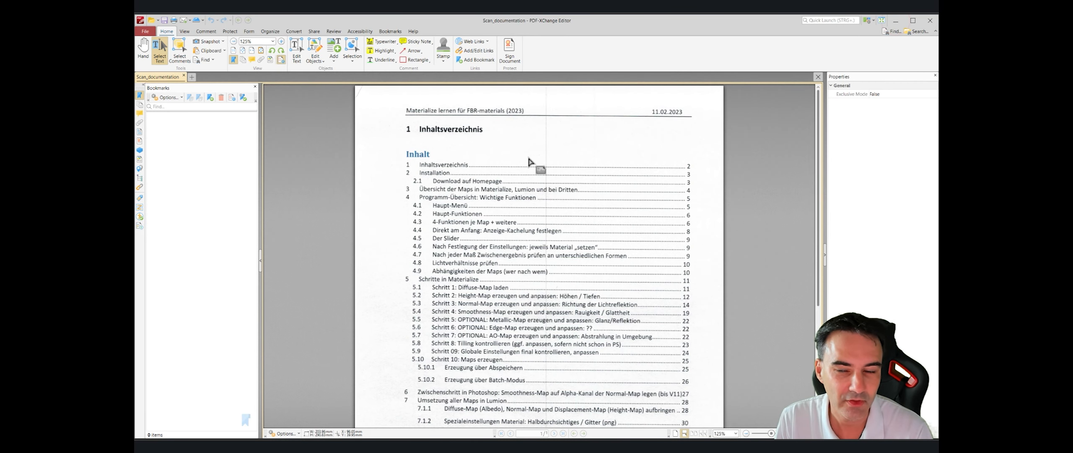
{"action": "left_click", "coordinate": [299, 32]}
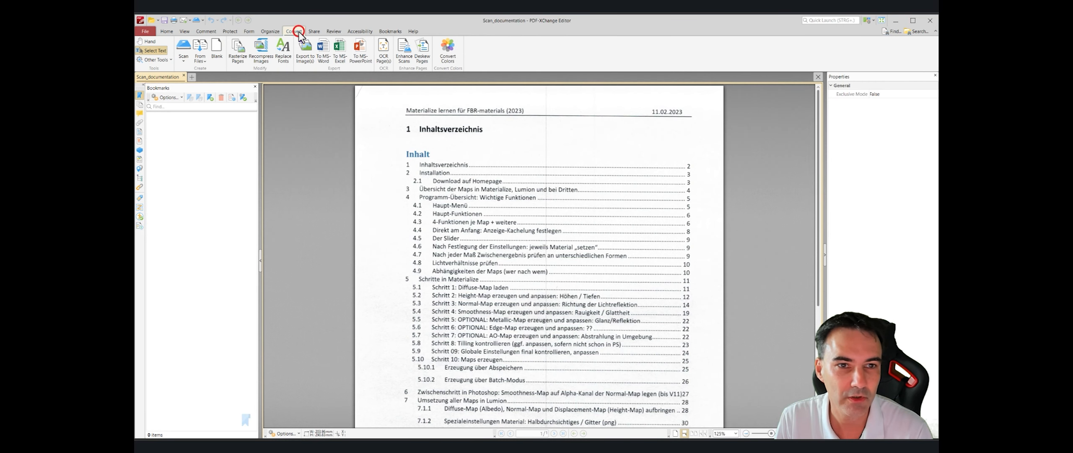
{"action": "left_click", "coordinate": [384, 62]}
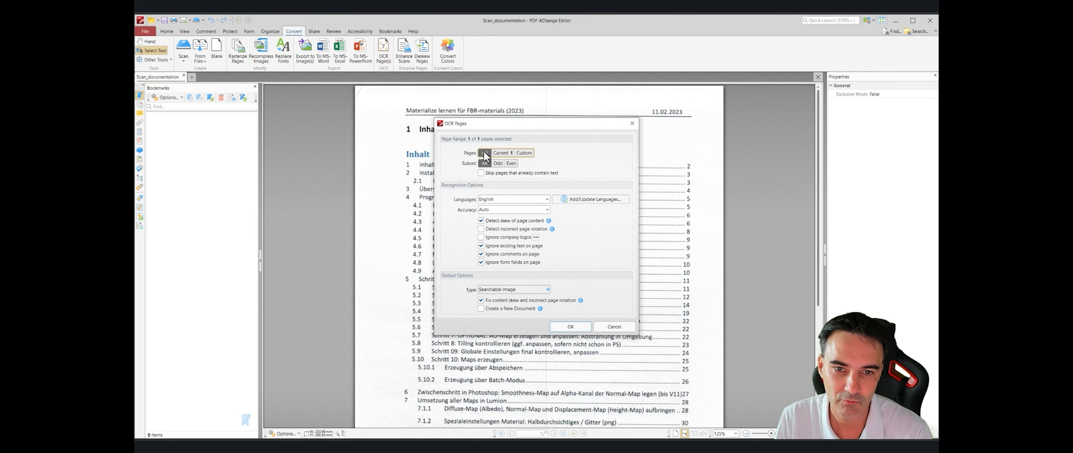
{"action": "left_click", "coordinate": [547, 199]}
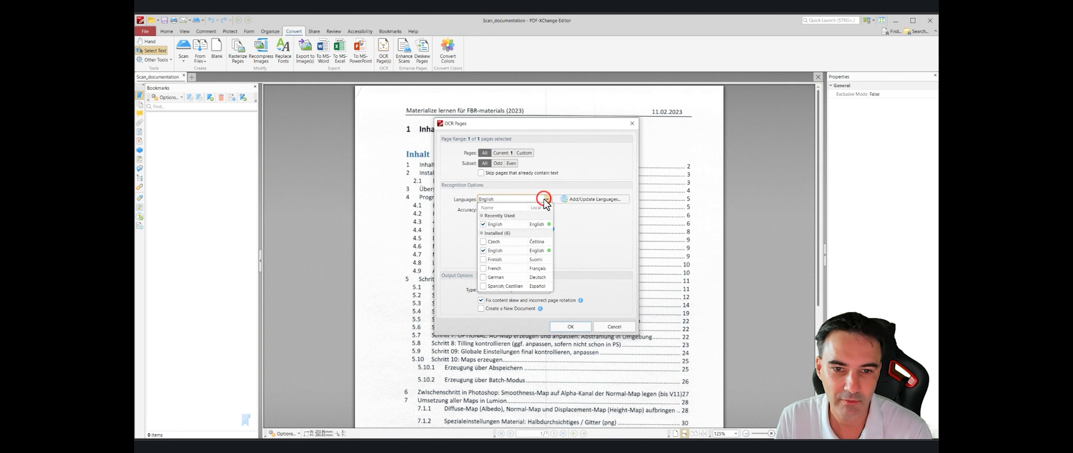
{"action": "left_click", "coordinate": [483, 224]}
{"action": "left_click", "coordinate": [578, 329]}
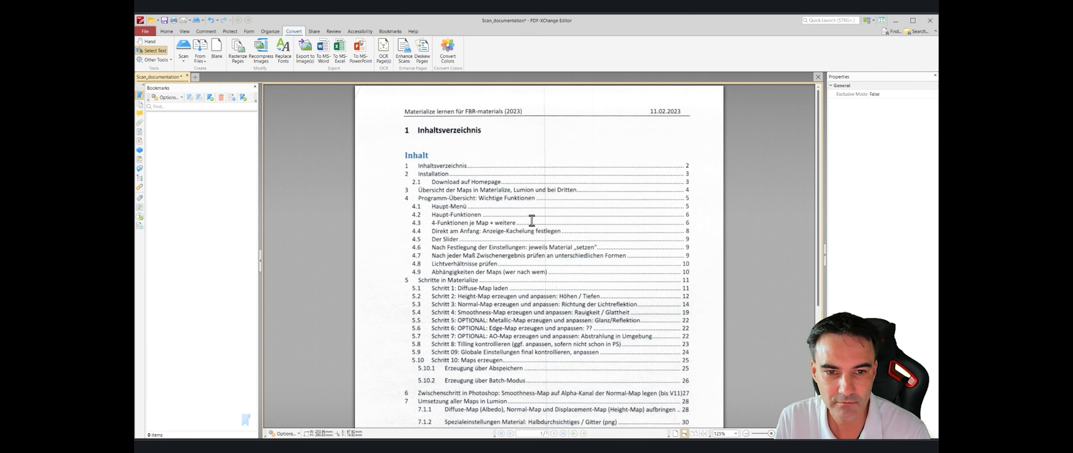
Select the text of the "Download auf Homepage" entry, then search the document for "install"
{"action": "left_click", "coordinate": [166, 32]}
{"action": "left_click", "coordinate": [160, 50]}
{"action": "left_click_drag", "start_coordinate": [433, 184], "coordinate": [517, 183]}
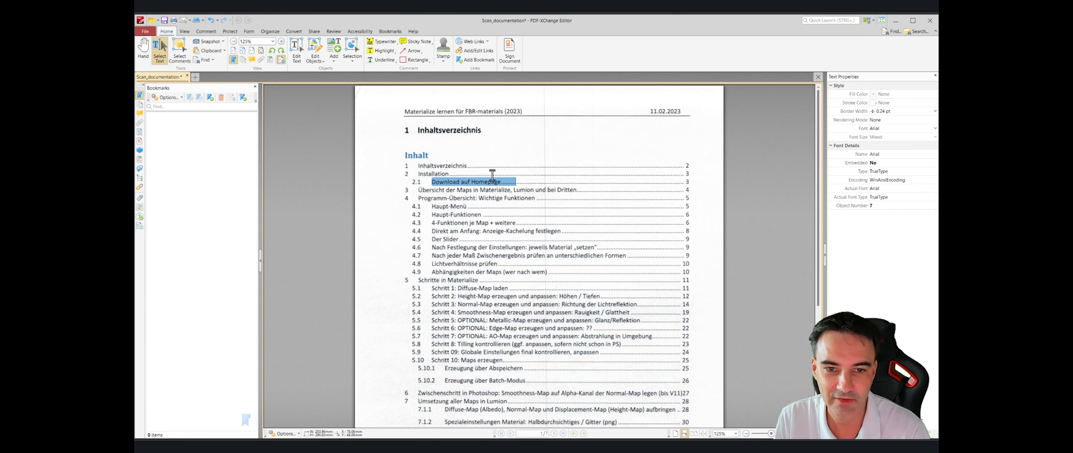
{"action": "key", "text": "ctrl+f"}
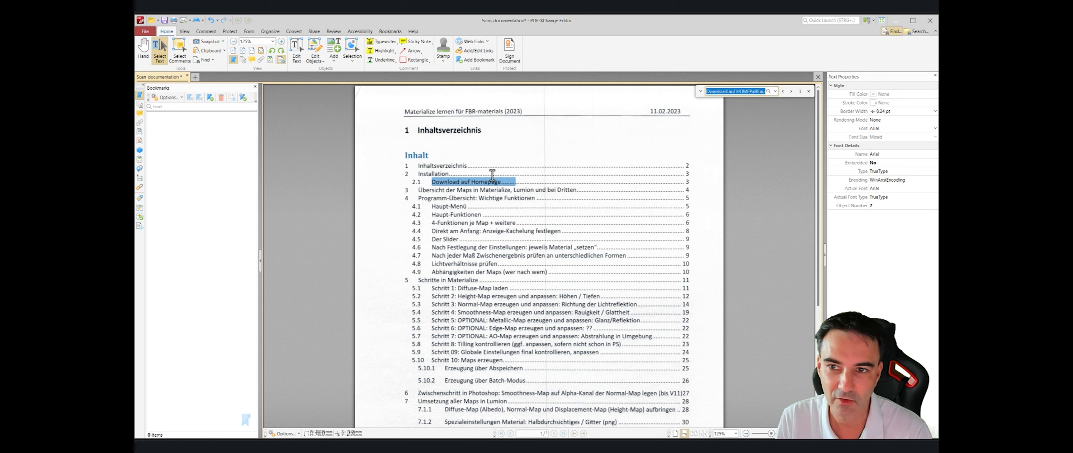
{"action": "type", "text": "install"}
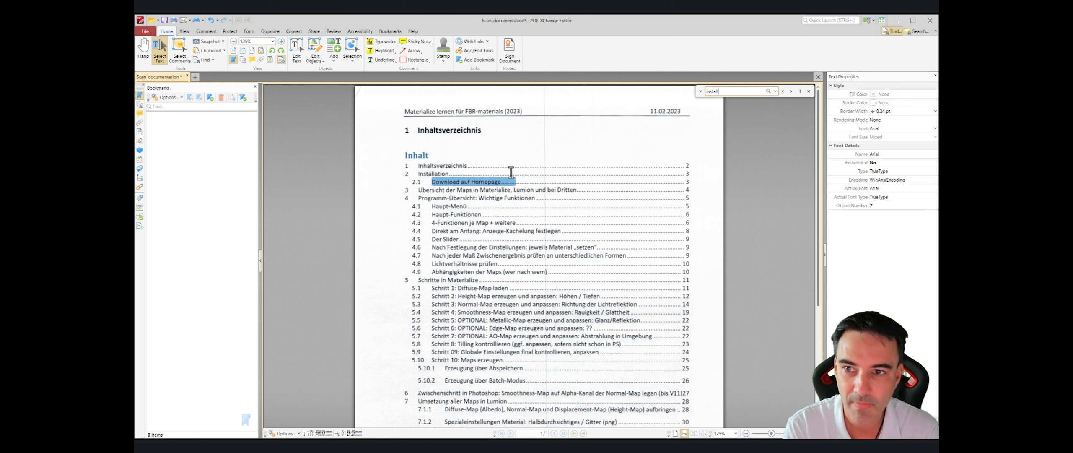
{"action": "key", "text": "Return"}
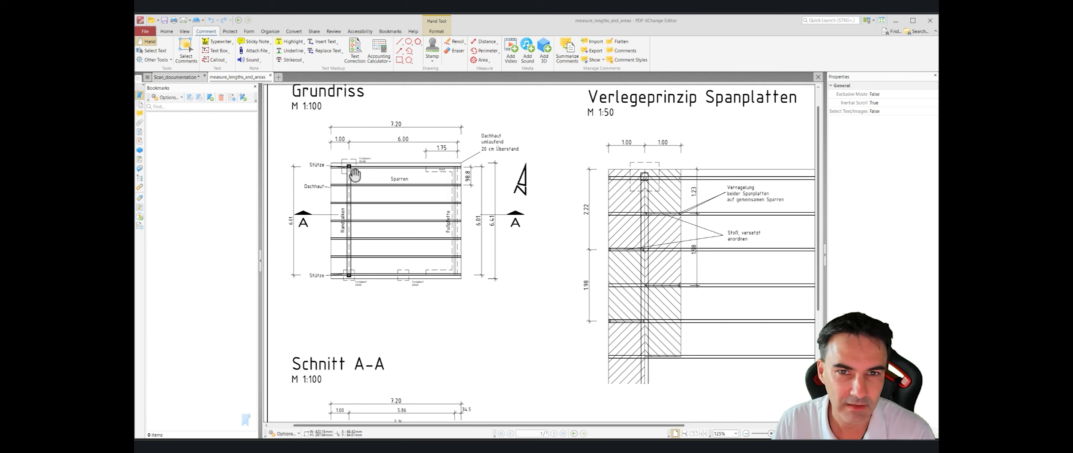
Measure the full horizontal width of the Grundriss roof plan with a distance dimension line inside the drawing
{"action": "left_click", "coordinate": [484, 44]}
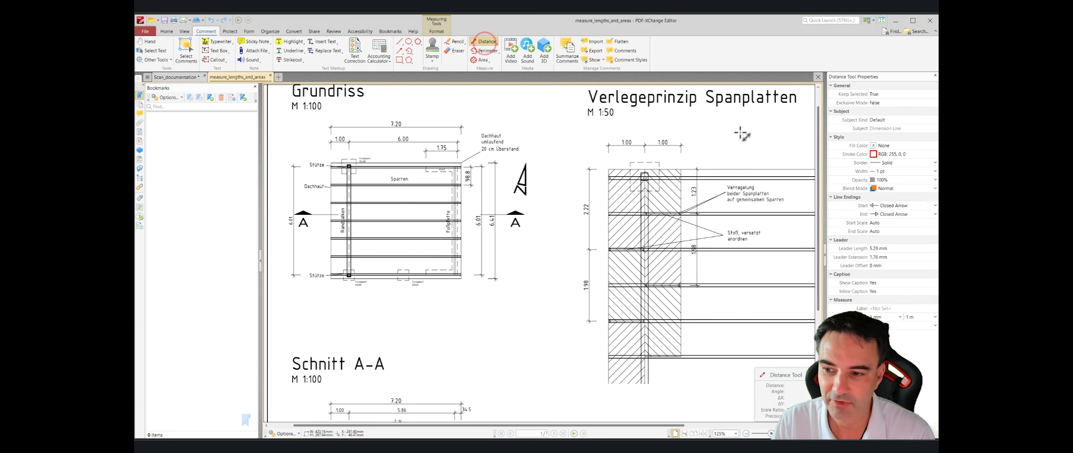
{"action": "left_click", "coordinate": [332, 226]}
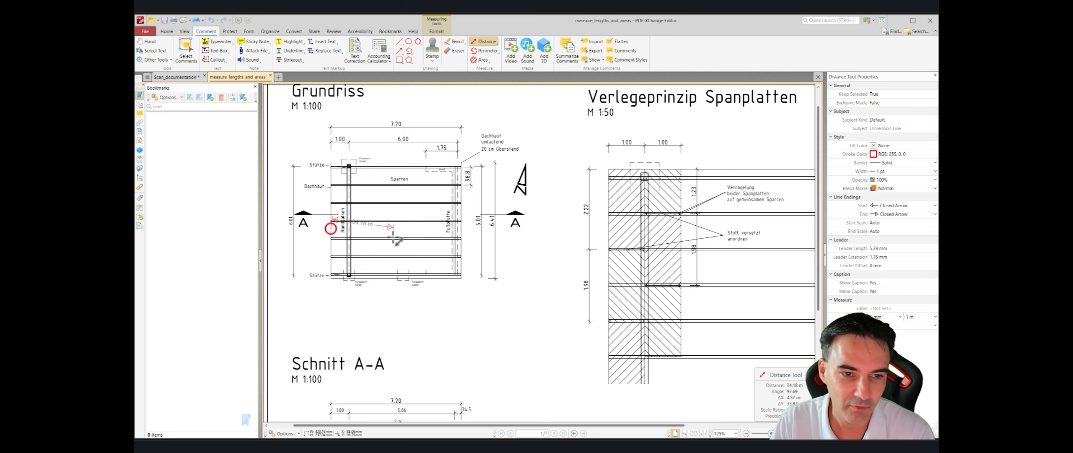
{"action": "left_click", "coordinate": [461, 230]}
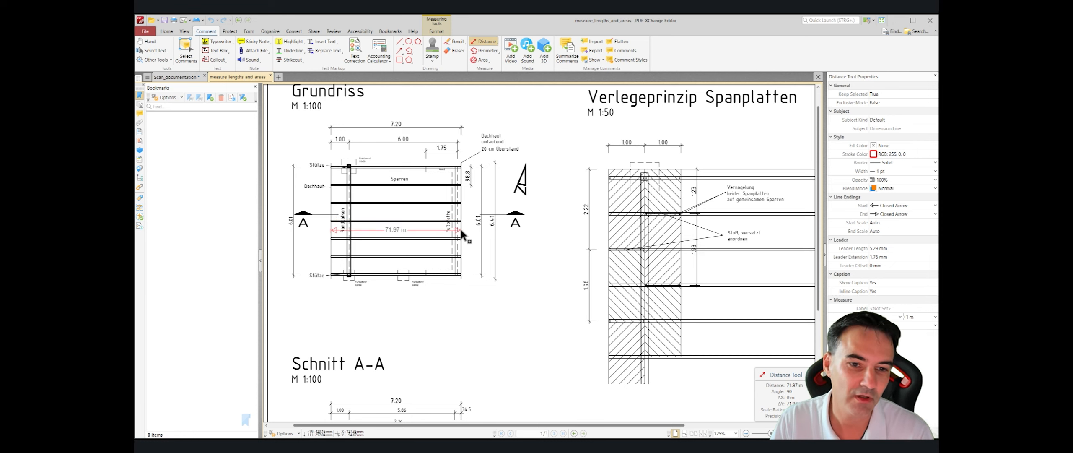
{"action": "left_click", "coordinate": [421, 231]}
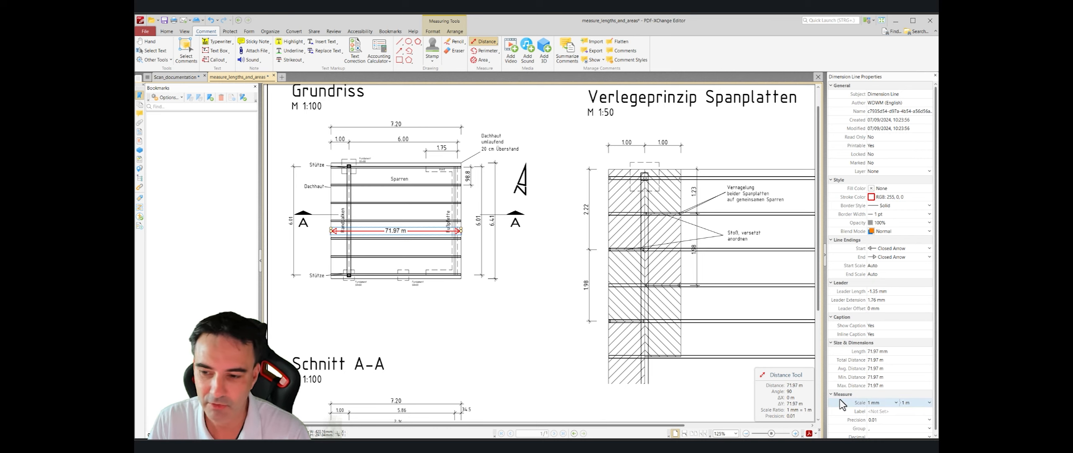
Set the measurement scale of the new dimension line to 10 mm = 1 m
{"action": "left_click", "coordinate": [883, 403]}
{"action": "left_click_drag", "start_coordinate": [883, 404], "coordinate": [858, 403]}
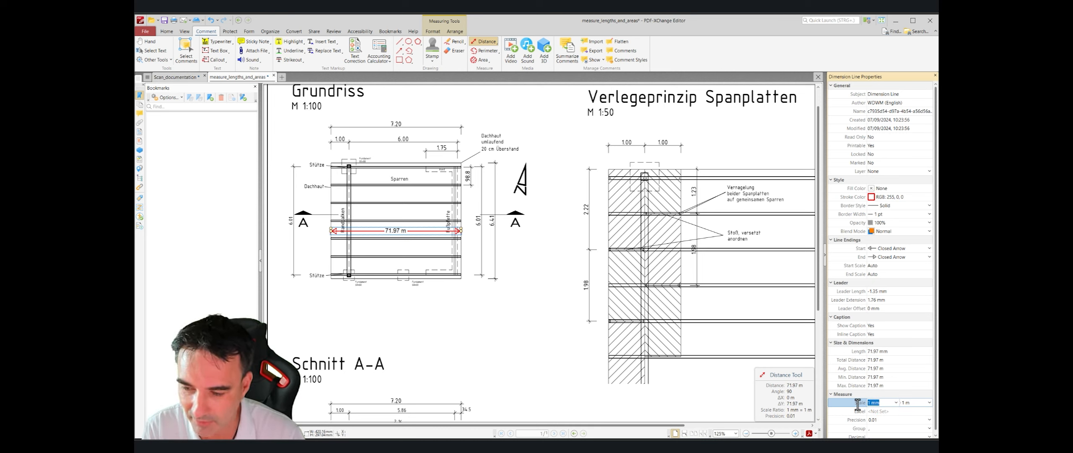
{"action": "type", "text": "10"}
{"action": "key", "text": "Return"}
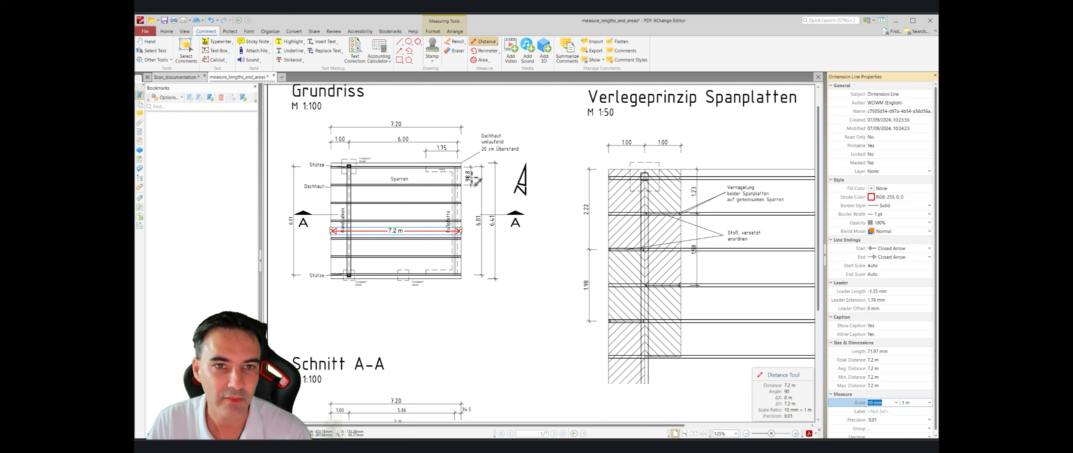
Measure the area of the Grundriss roof plan with the Area tool by outlining its four outer corners and completing the shape
{"action": "left_click", "coordinate": [482, 60]}
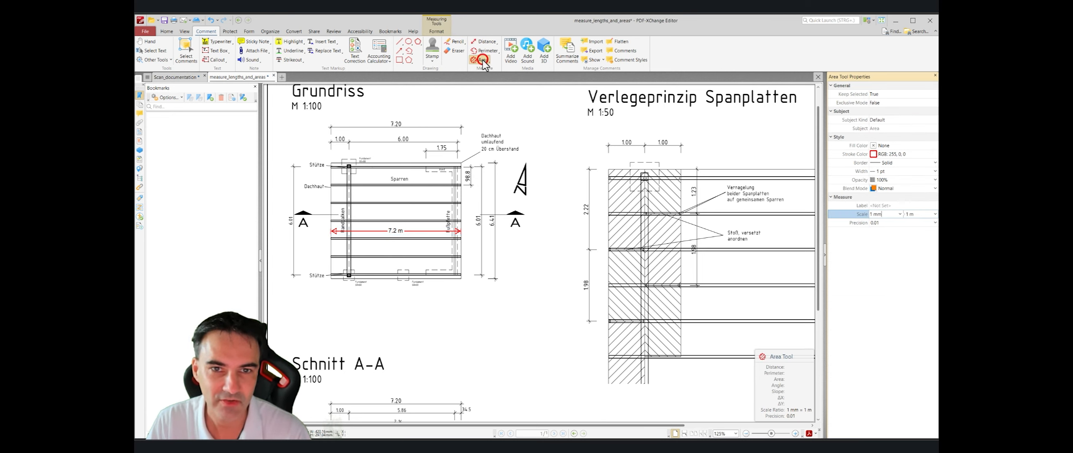
{"action": "left_click", "coordinate": [331, 164]}
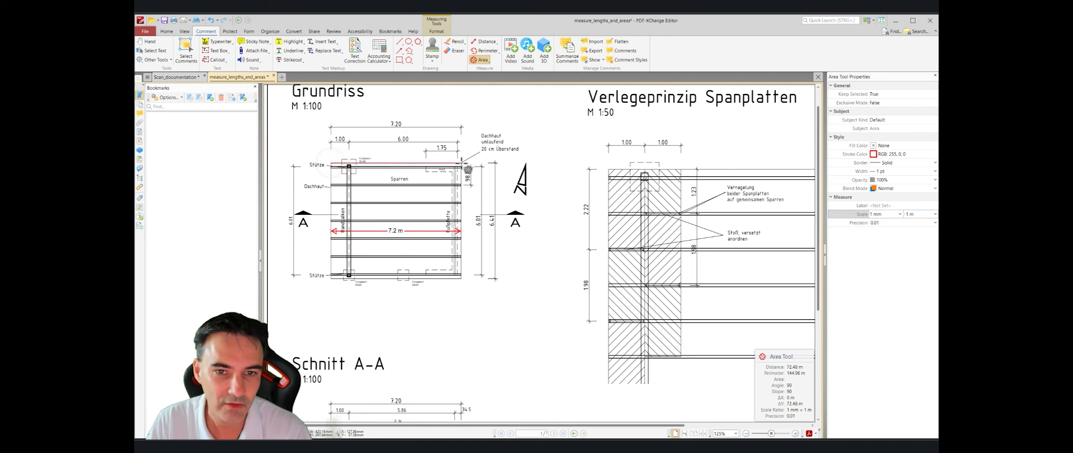
{"action": "left_click", "coordinate": [462, 163]}
{"action": "left_click", "coordinate": [461, 279]}
{"action": "right_click", "coordinate": [331, 280]}
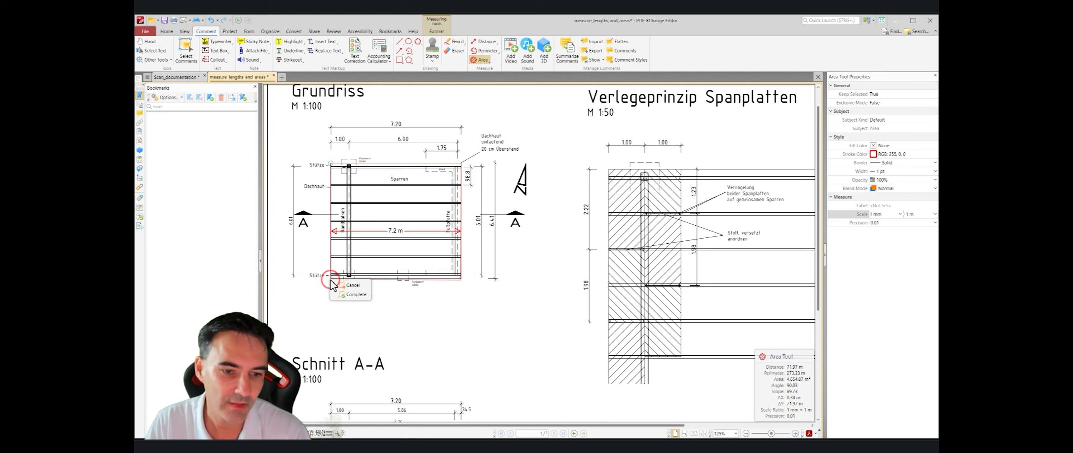
{"action": "left_click", "coordinate": [352, 296]}
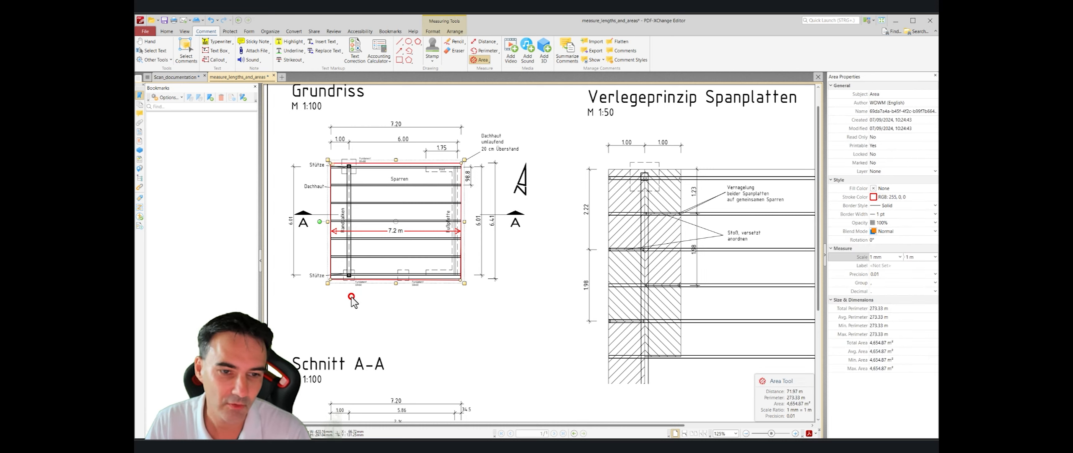
Set the measurement scale of the new area measurement to 10 mm = 1 m
{"action": "left_click", "coordinate": [886, 257]}
{"action": "type", "text": "10"}
{"action": "key", "text": "Return"}
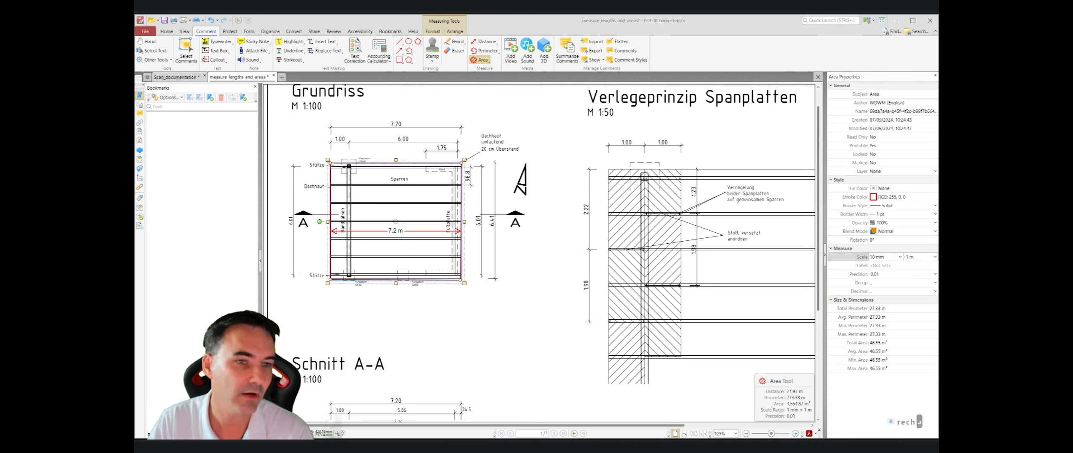
Switch to Calculator and multiply 7.2 by 6.4 to check the roof area
{"action": "type", "text": "7.2 × "}
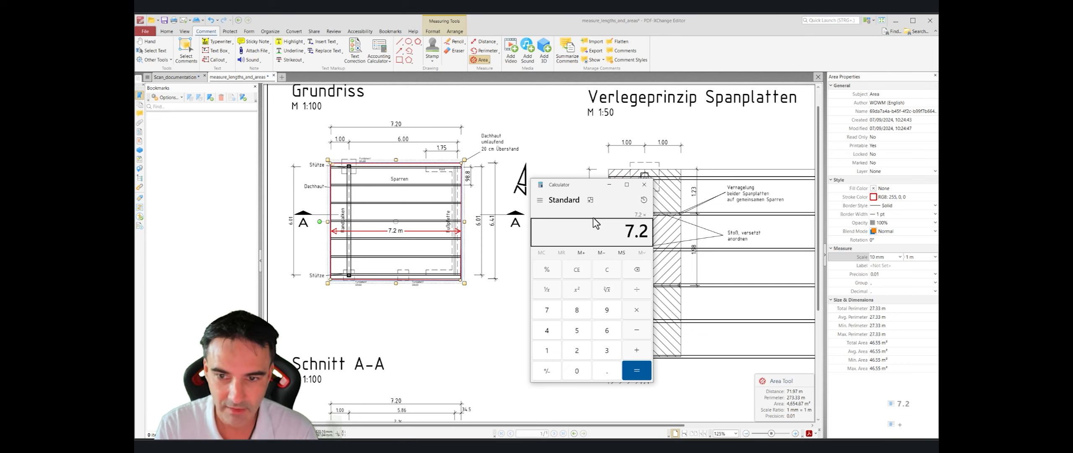
{"action": "type", "text": "6.4"}
{"action": "key", "text": "Return"}
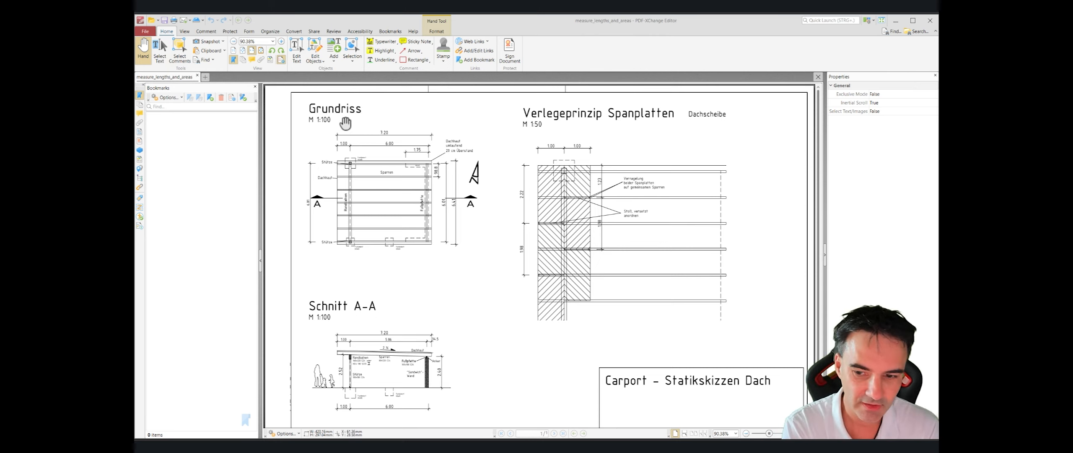
Capture the Grundriss drawing with a Windows screen snip, paste it into the blank Word document and examine its sharpness enlarged
{"action": "key", "text": "super+shift+s"}
{"action": "left_click_drag", "start_coordinate": [298, 99], "coordinate": [504, 258]}
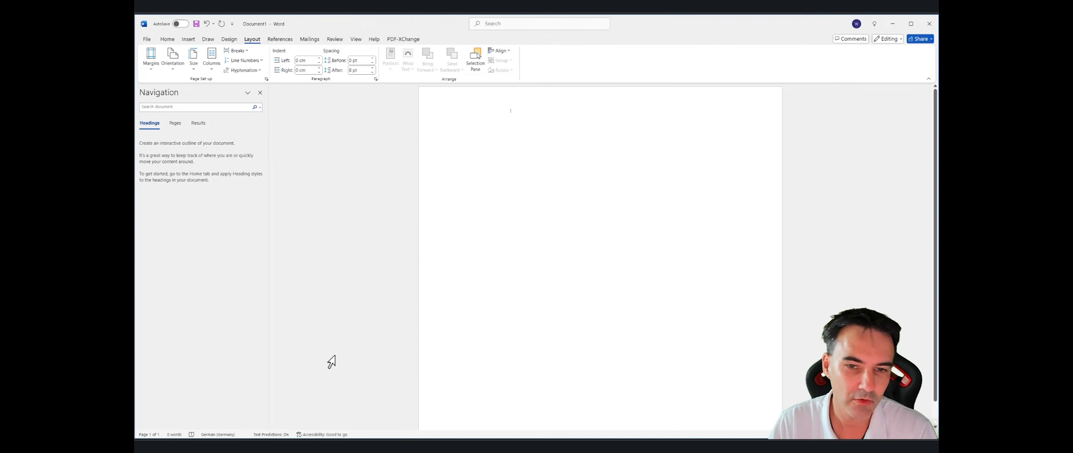
{"action": "key", "text": "ctrl+v"}
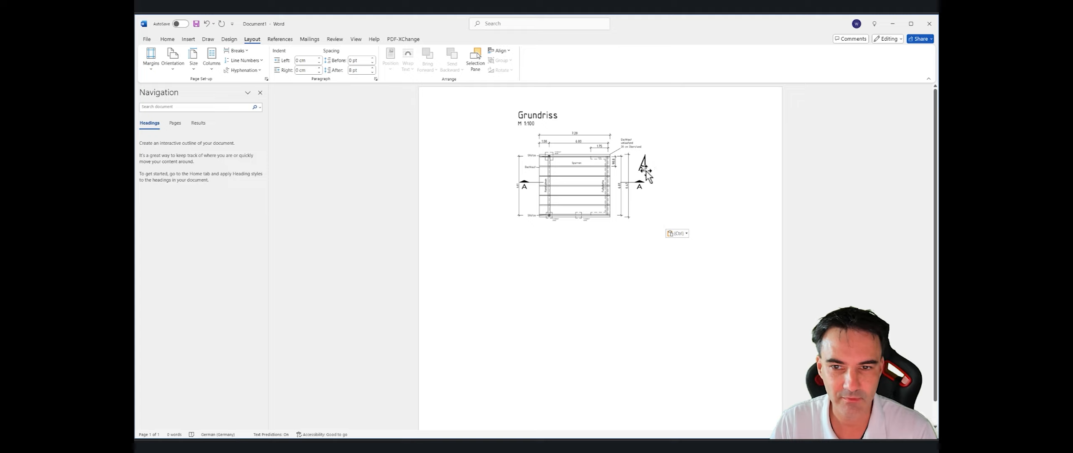
{"action": "scroll", "coordinate": [648, 195], "scroll_direction": "up", "scroll_amount": 3}
{"action": "scroll", "coordinate": [557, 226], "scroll_direction": "up", "scroll_amount": 3}
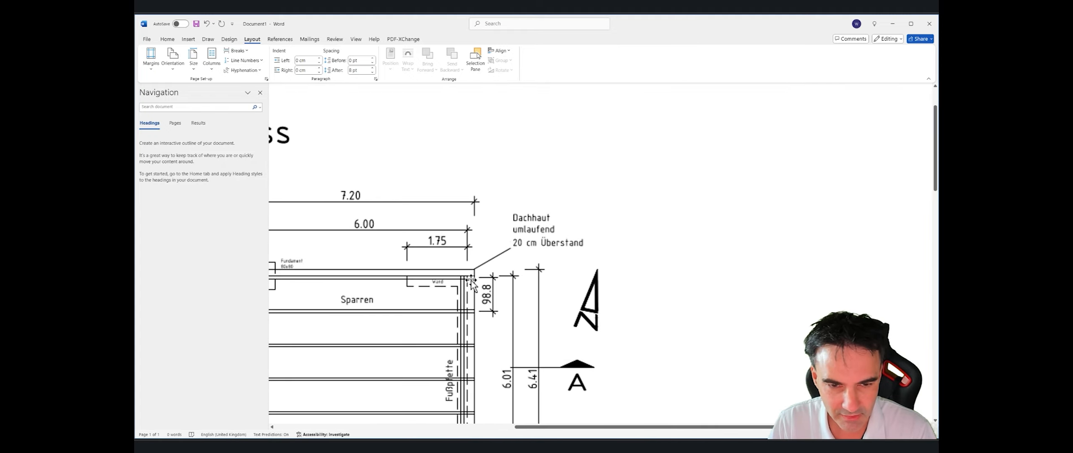
{"action": "scroll", "coordinate": [381, 271], "scroll_direction": "down", "scroll_amount": 1}
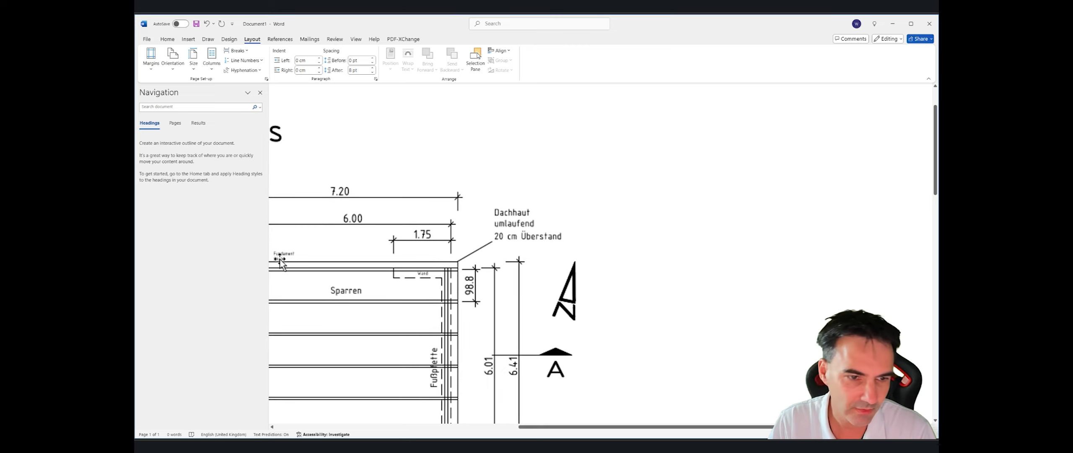
{"action": "left_click", "coordinate": [430, 272]}
{"action": "scroll", "coordinate": [630, 206], "scroll_direction": "down", "scroll_amount": 3}
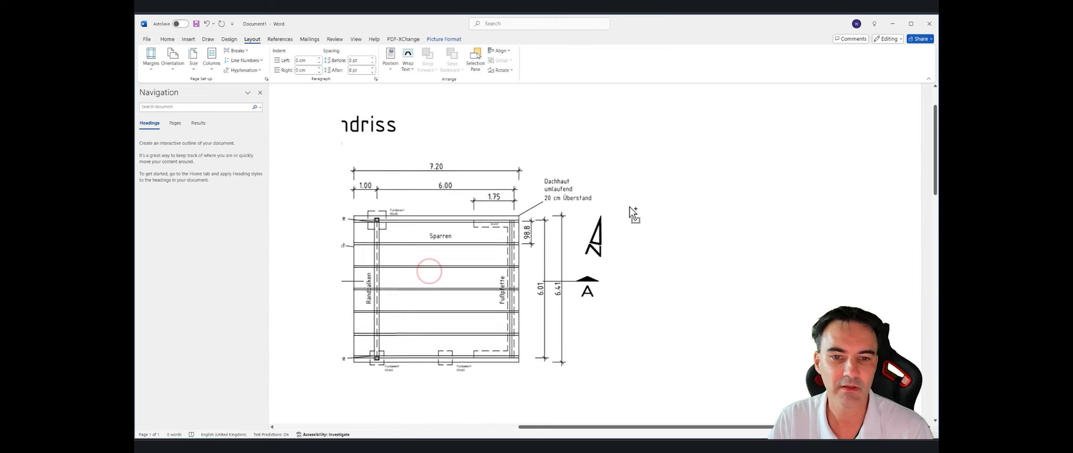
{"action": "left_click", "coordinate": [268, 347]}
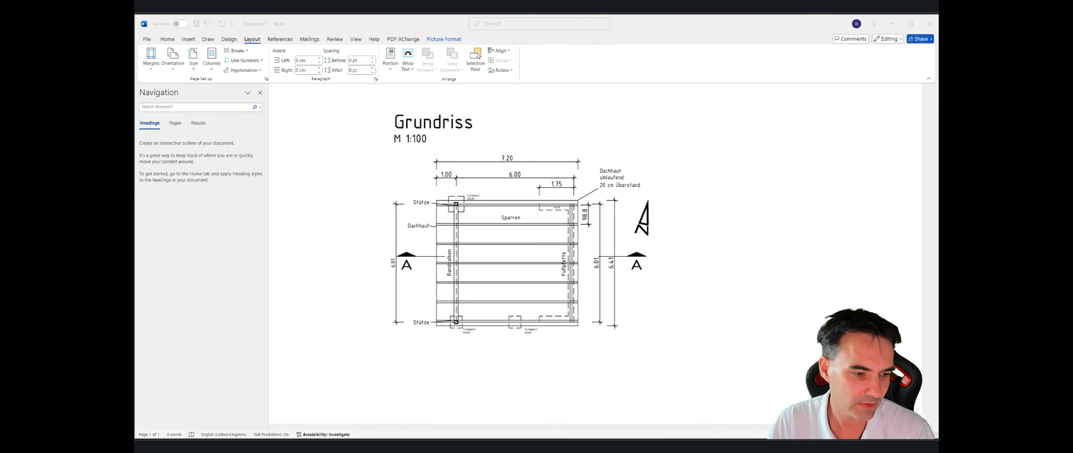
Return to PDF-XChange Editor and take a snapshot of the whole Grundriss drawing at 600% zoom
{"action": "key", "text": "alt+Tab"}
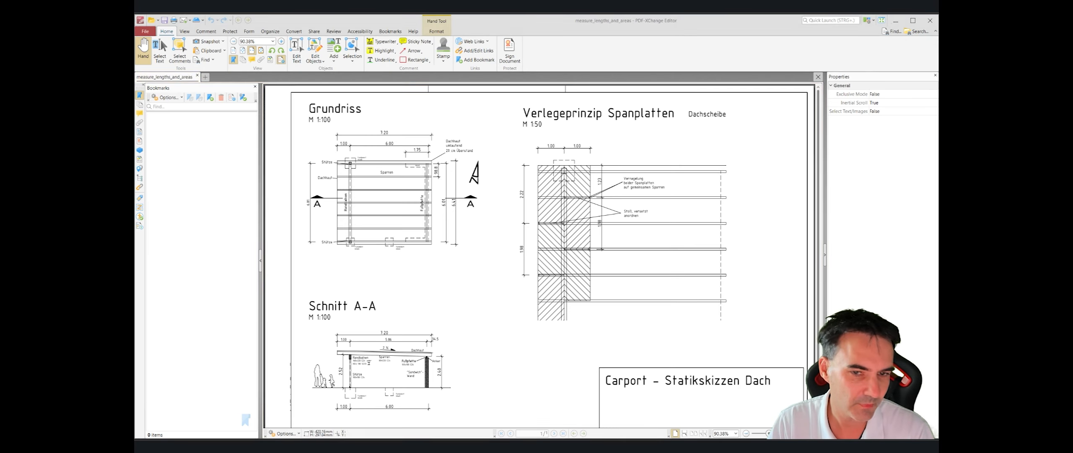
{"action": "left_click", "coordinate": [208, 44]}
{"action": "scroll", "coordinate": [295, 100], "scroll_direction": "up", "scroll_amount": 5}
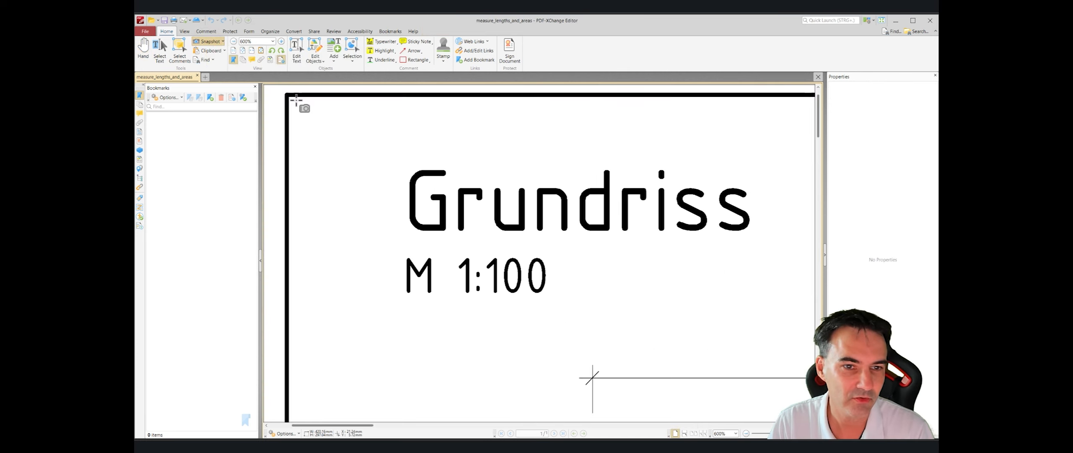
{"action": "left_click_drag", "start_coordinate": [296, 99], "coordinate": [813, 419]}
{"action": "left_click_drag", "start_coordinate": [974, 452], "coordinate": [709, 391]}
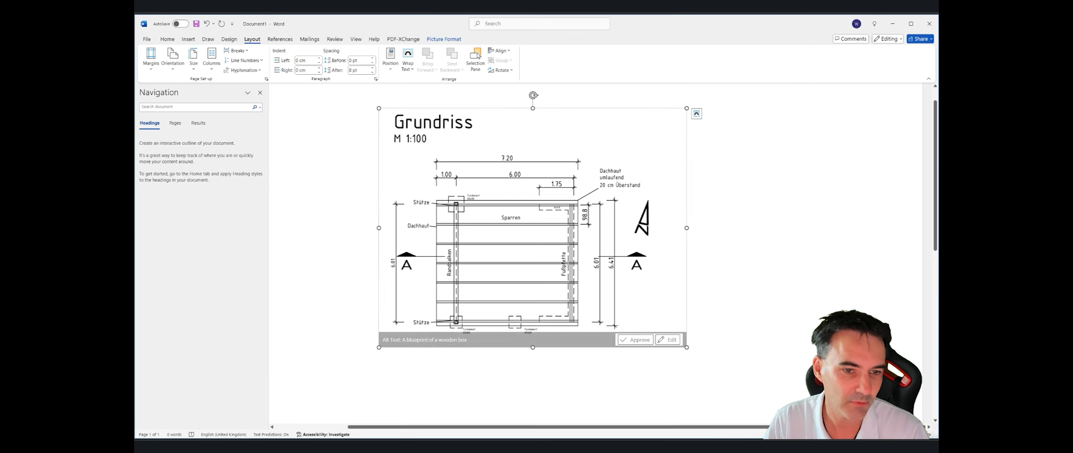
Try replacing the picture in the Word document with the 600% snapshot, then remove the pasted snapshot
{"action": "key", "text": "Delete"}
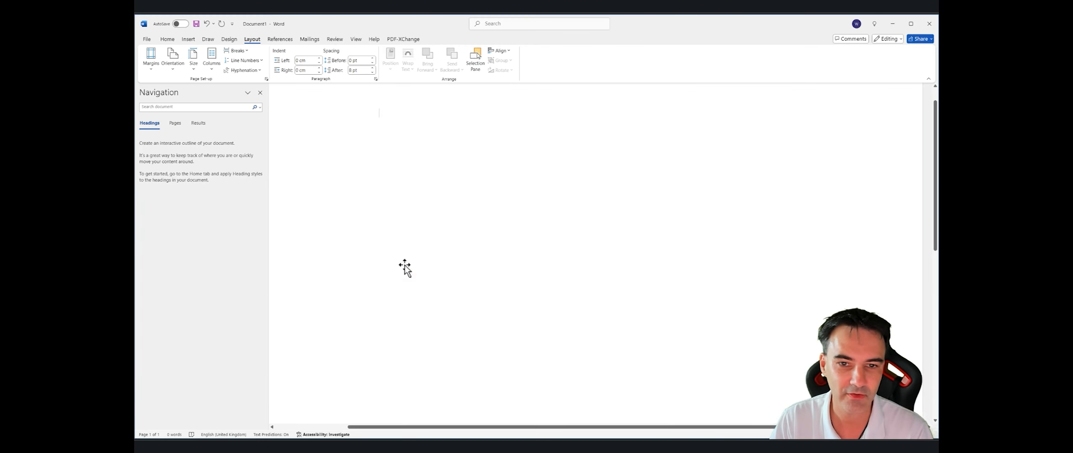
{"action": "key", "text": "ctrl+v"}
{"action": "left_click_drag", "start_coordinate": [560, 224], "coordinate": [525, 236]}
{"action": "scroll", "coordinate": [525, 236], "scroll_direction": "up", "scroll_amount": 8}
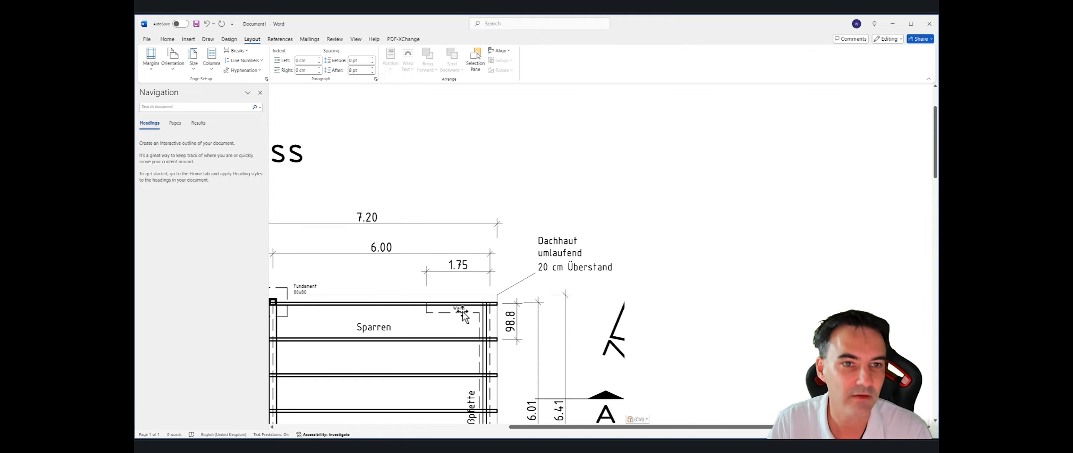
{"action": "left_click", "coordinate": [500, 258]}
{"action": "key", "text": "Delete"}
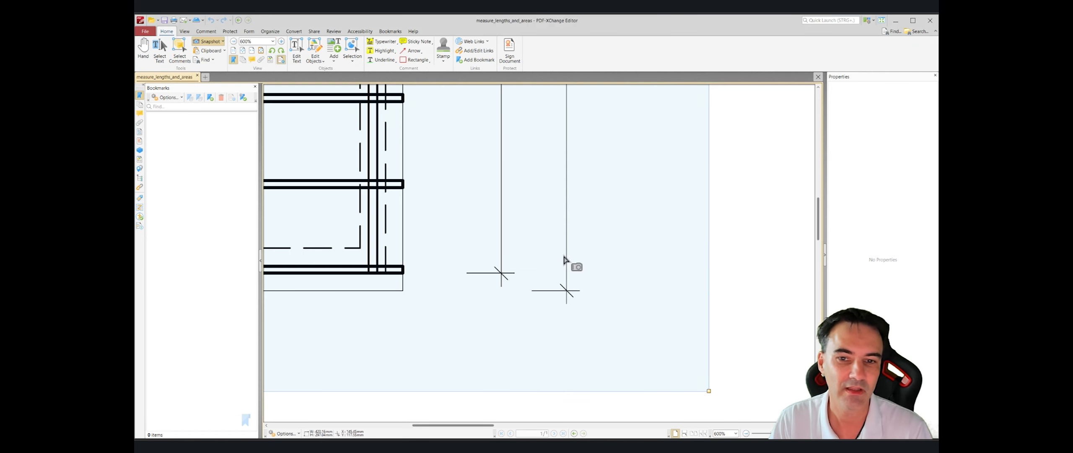
In the PDF-XChange Editor preferences for the Snapshot Tool, enable a specified resolution for snapshot images and set it to 300
{"action": "scroll", "coordinate": [566, 259], "scroll_direction": "down", "scroll_amount": 5}
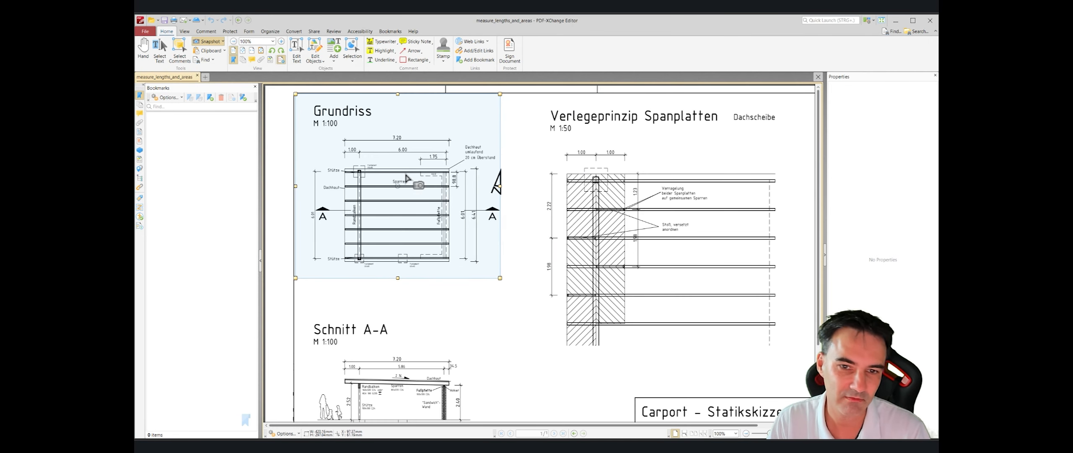
{"action": "scroll", "coordinate": [335, 140], "scroll_direction": "up", "scroll_amount": 1}
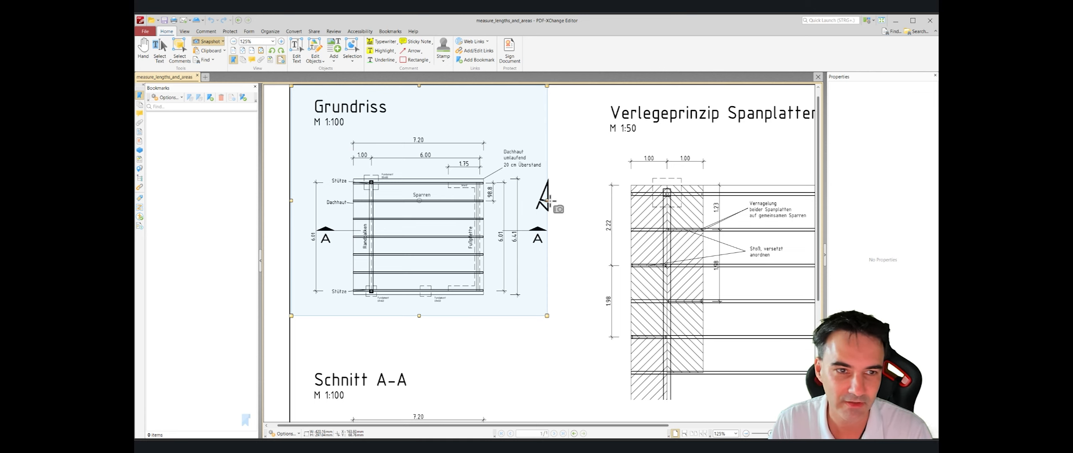
{"action": "scroll", "coordinate": [547, 200], "scroll_direction": "up", "scroll_amount": 1}
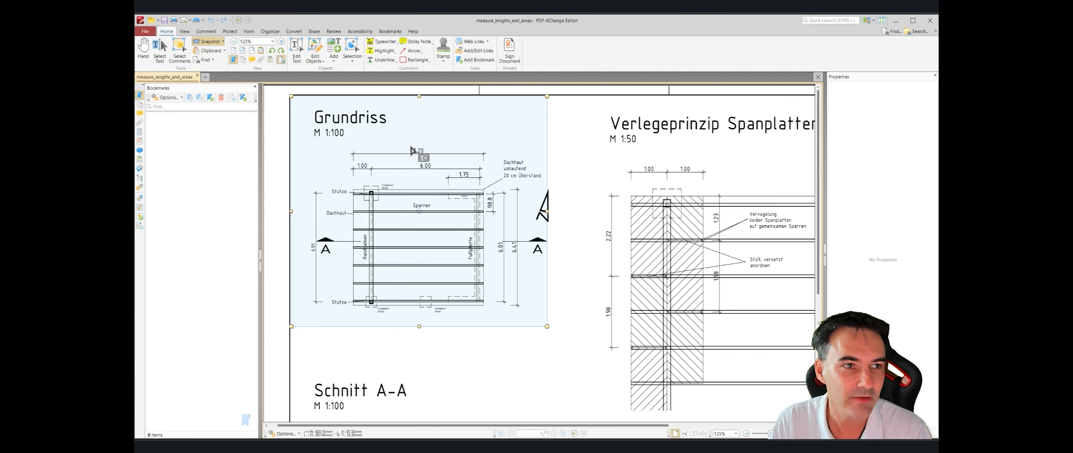
{"action": "left_click", "coordinate": [539, 35]}
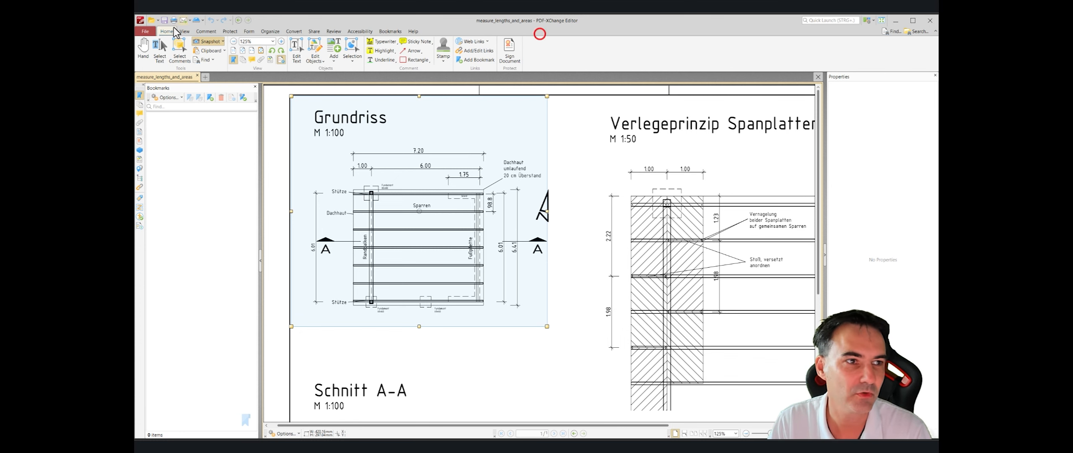
{"action": "left_click", "coordinate": [146, 32]}
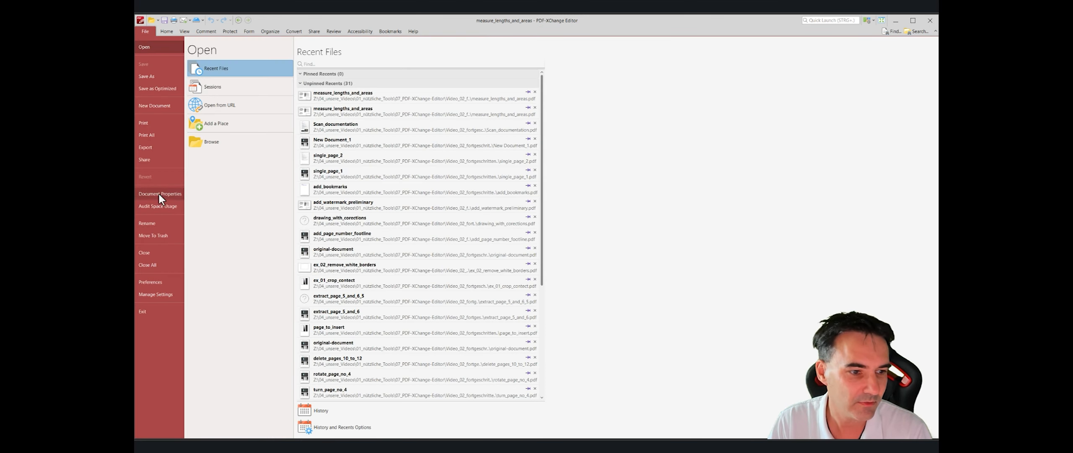
{"action": "left_click", "coordinate": [163, 282]}
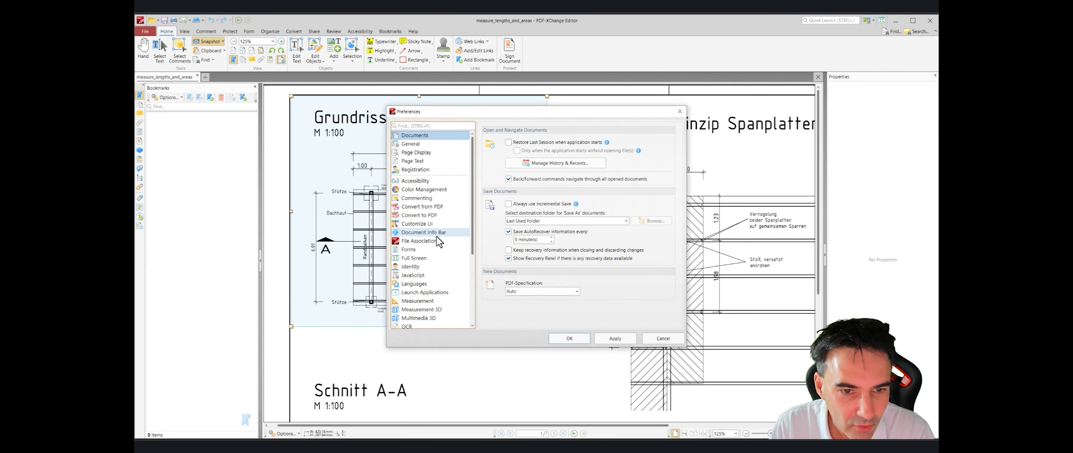
{"action": "scroll", "coordinate": [438, 248], "scroll_direction": "down", "scroll_amount": 5}
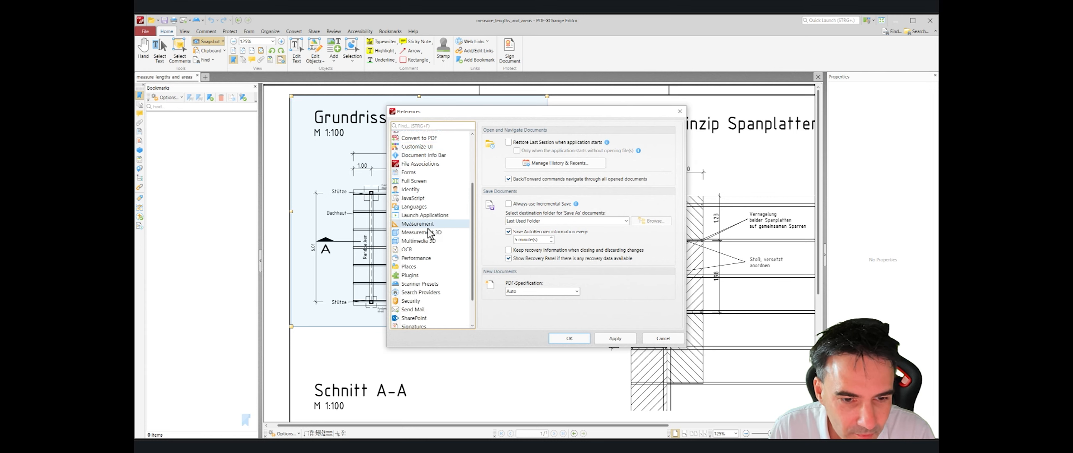
{"action": "left_click", "coordinate": [438, 297]}
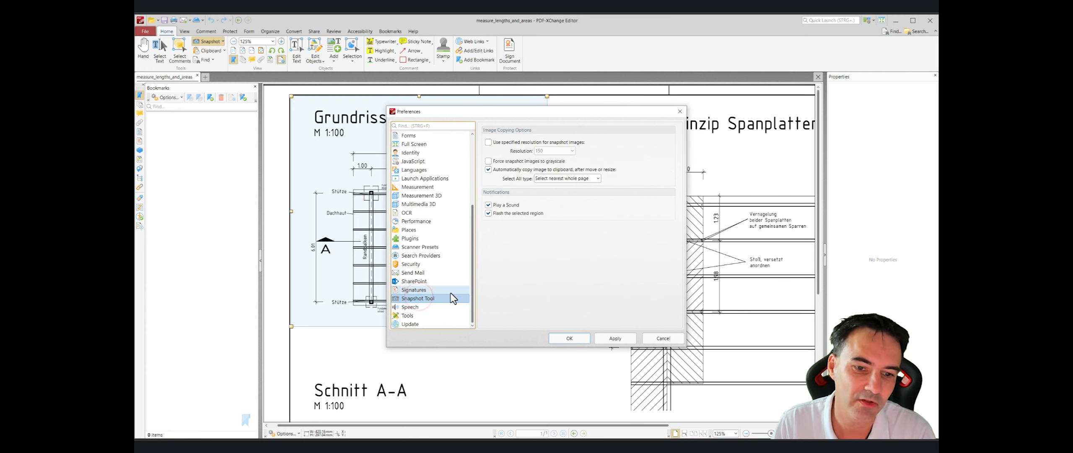
{"action": "left_click", "coordinate": [489, 142]}
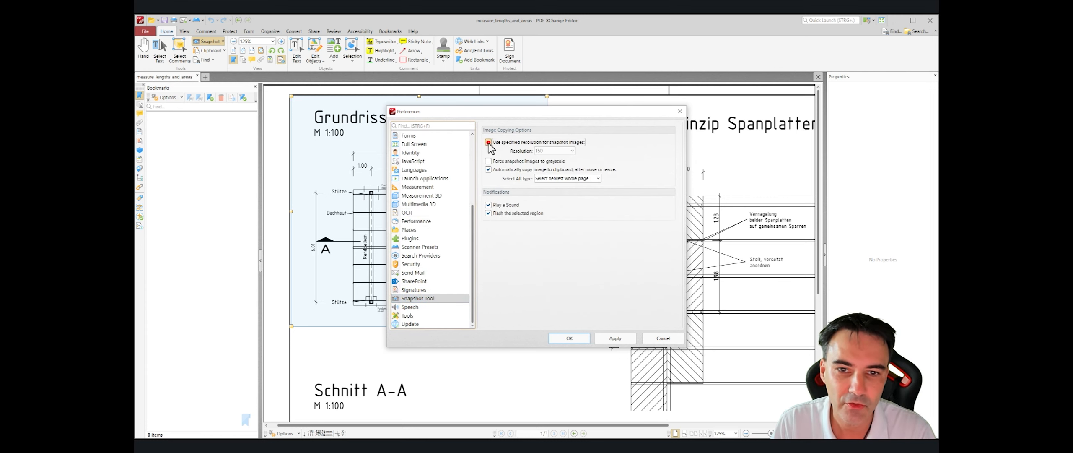
{"action": "left_click_drag", "start_coordinate": [546, 151], "coordinate": [522, 151]}
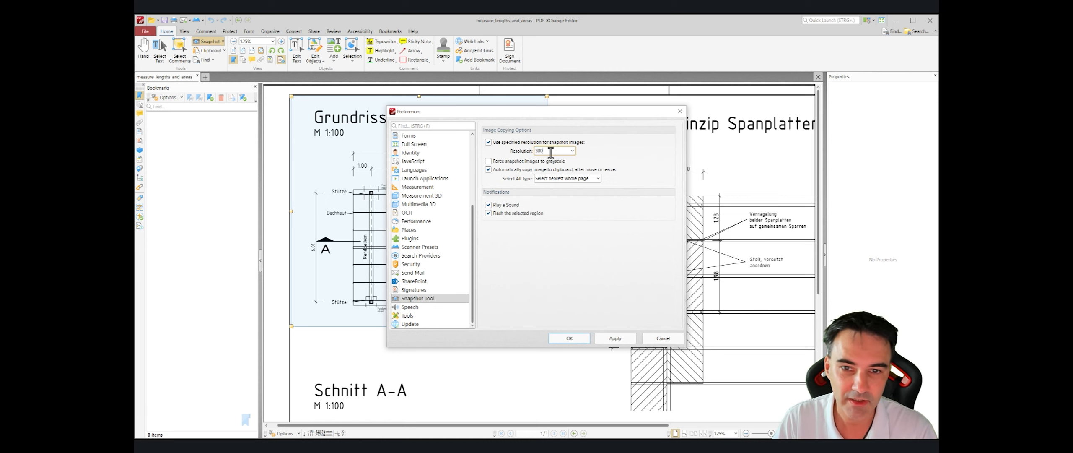
{"action": "left_click", "coordinate": [574, 339]}
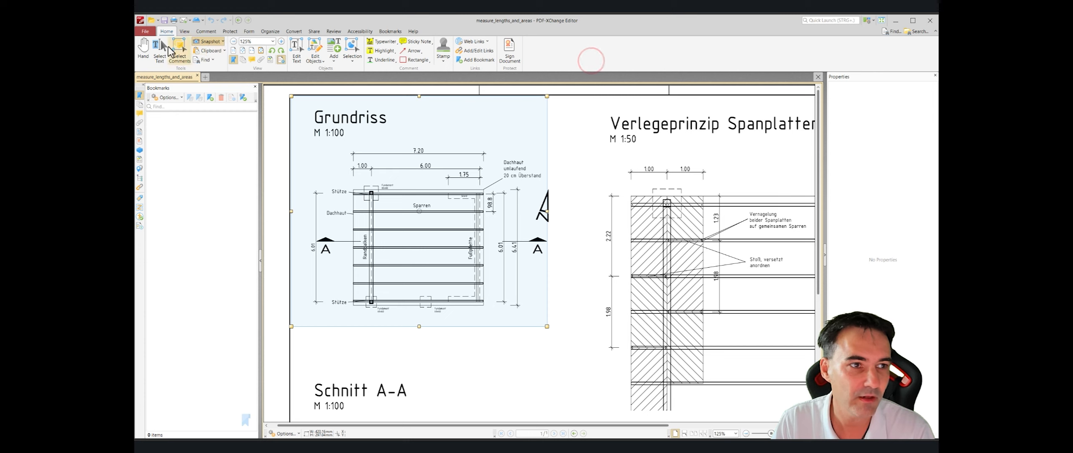
Clear the existing snapshot selection and take a new snapshot of the whole Grundriss drawing including the north arrow
{"action": "left_click", "coordinate": [143, 47]}
{"action": "left_click", "coordinate": [208, 42]}
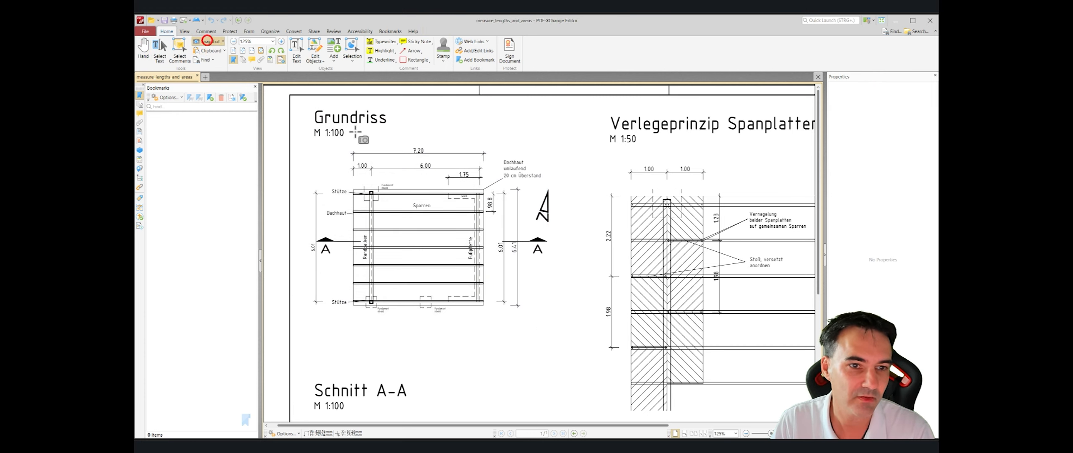
{"action": "left_click_drag", "start_coordinate": [304, 104], "coordinate": [560, 331]}
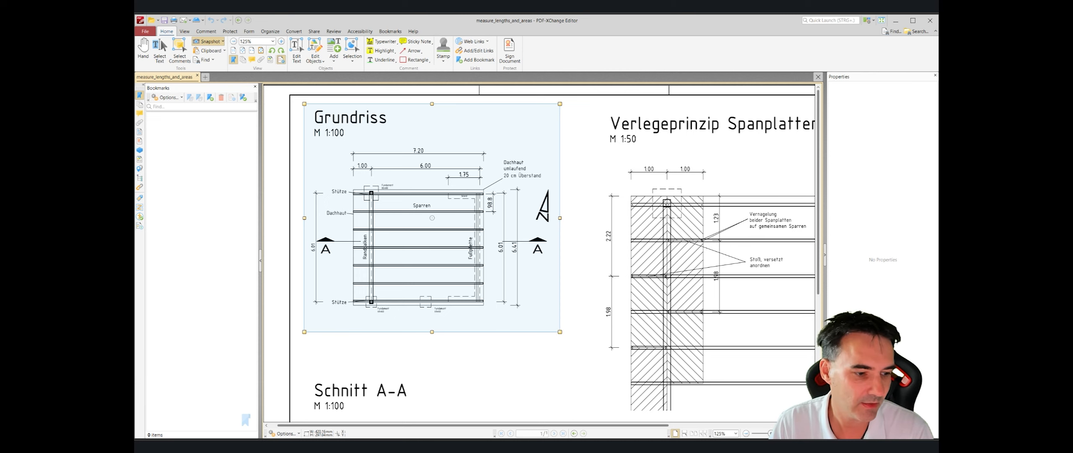
Switch to Word, paste the new snapshot into the document and examine its sharpness enlarged
{"action": "key", "text": "alt+Tab"}
{"action": "left_click", "coordinate": [463, 281]}
{"action": "key", "text": "ctrl+v"}
{"action": "scroll", "coordinate": [524, 260], "scroll_direction": "up", "scroll_amount": 5}
{"action": "scroll", "coordinate": [629, 365], "scroll_direction": "up", "scroll_amount": 1}
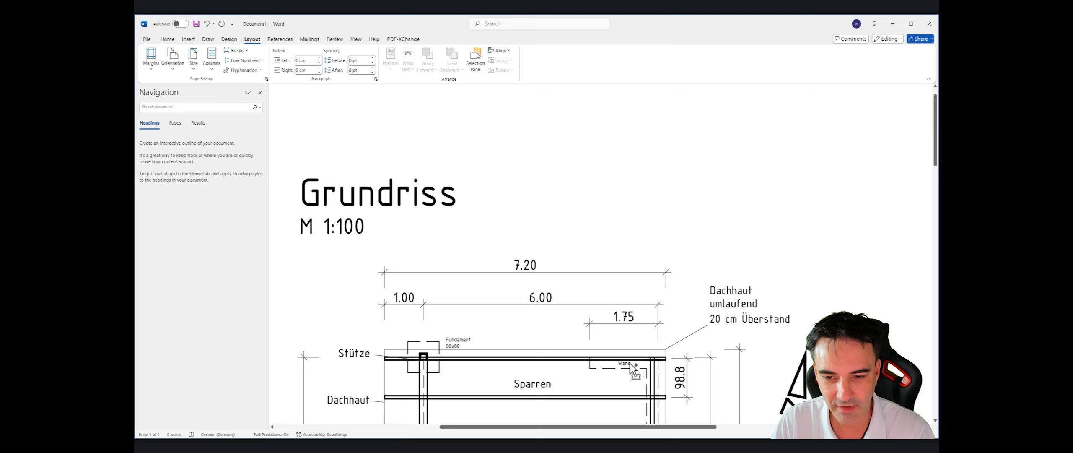
{"action": "scroll", "coordinate": [633, 369], "scroll_direction": "down", "scroll_amount": 6}
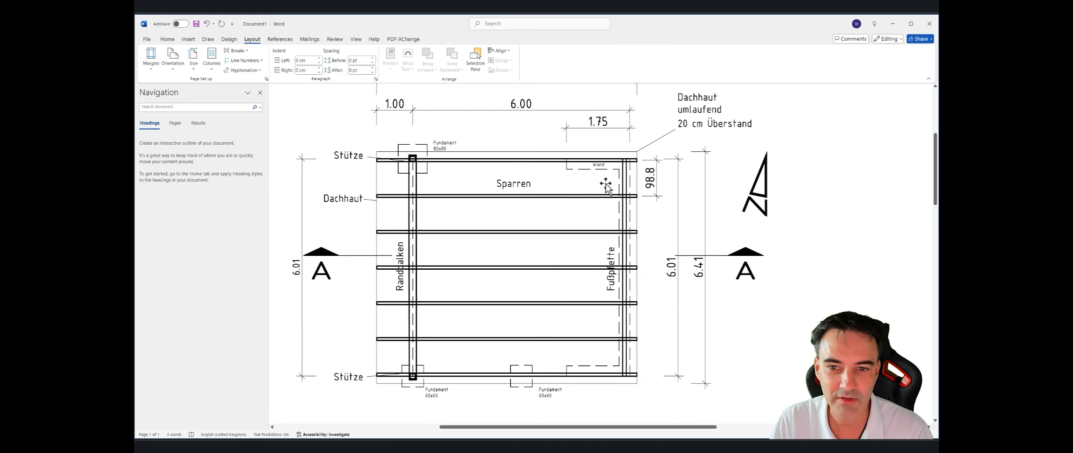
{"action": "key", "text": "alt+Tab"}
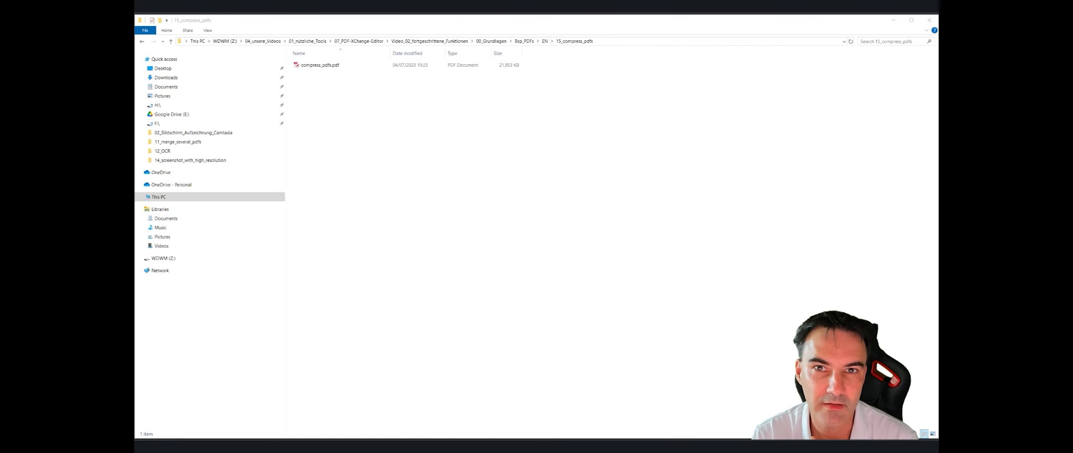
Open compress_pdfs.pdf from the 15_compress_pdfs folder in PDF-XChange Editor
{"action": "double_click", "coordinate": [333, 67]}
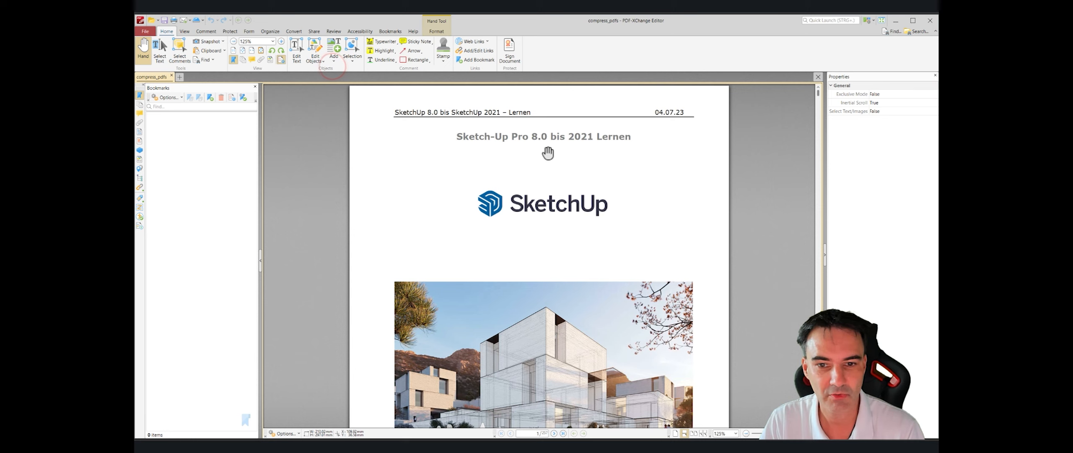
{"action": "left_click", "coordinate": [895, 21]}
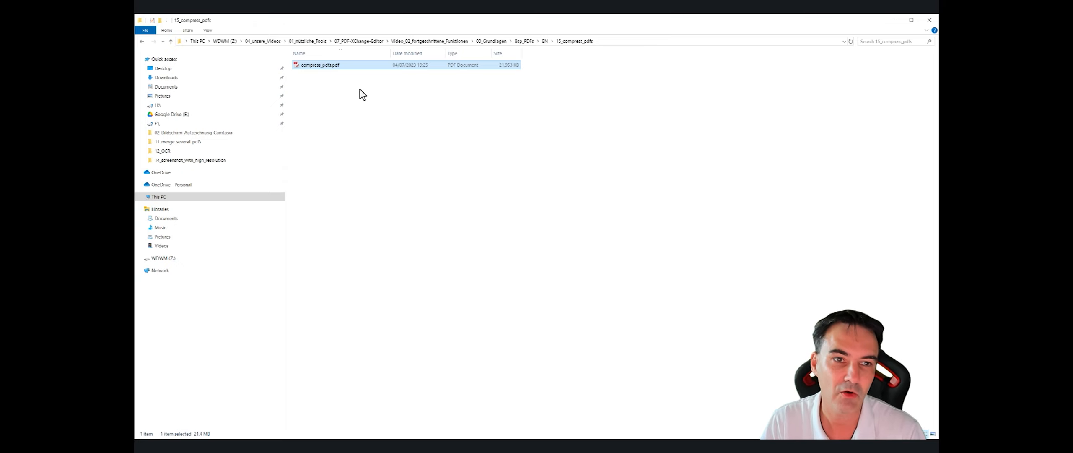
{"action": "double_click", "coordinate": [315, 66]}
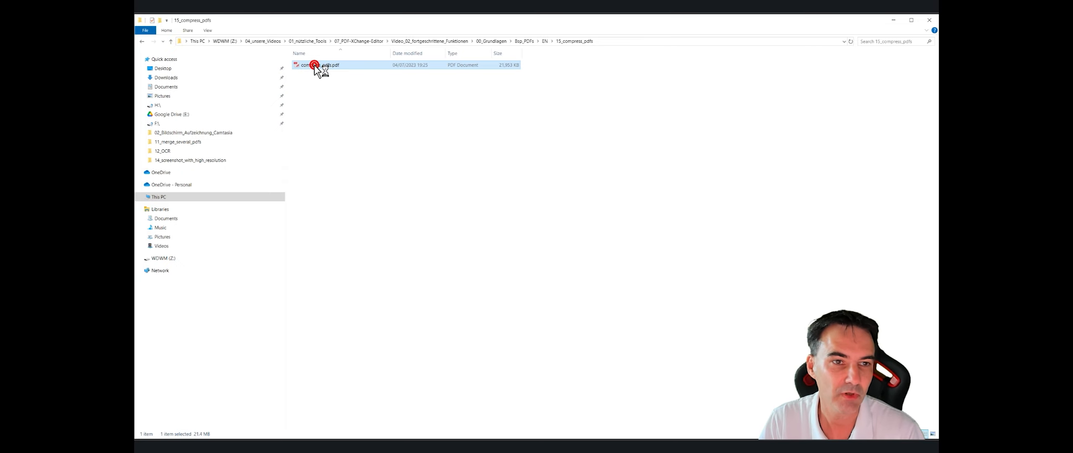
Save an optimized copy with the Standard settings as compress_pdfs_Optimized.pdf in the 15_compress_pdfs folder
{"action": "left_click", "coordinate": [143, 32]}
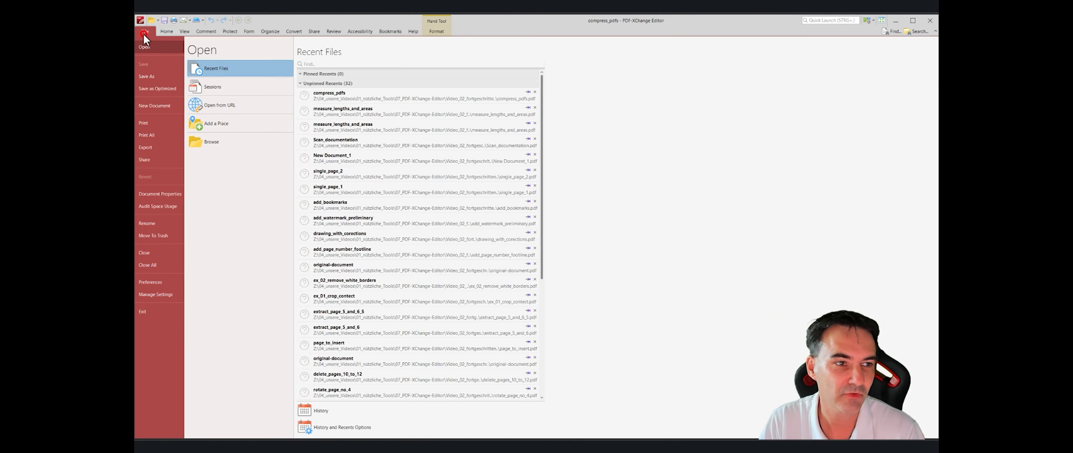
{"action": "left_click", "coordinate": [154, 88]}
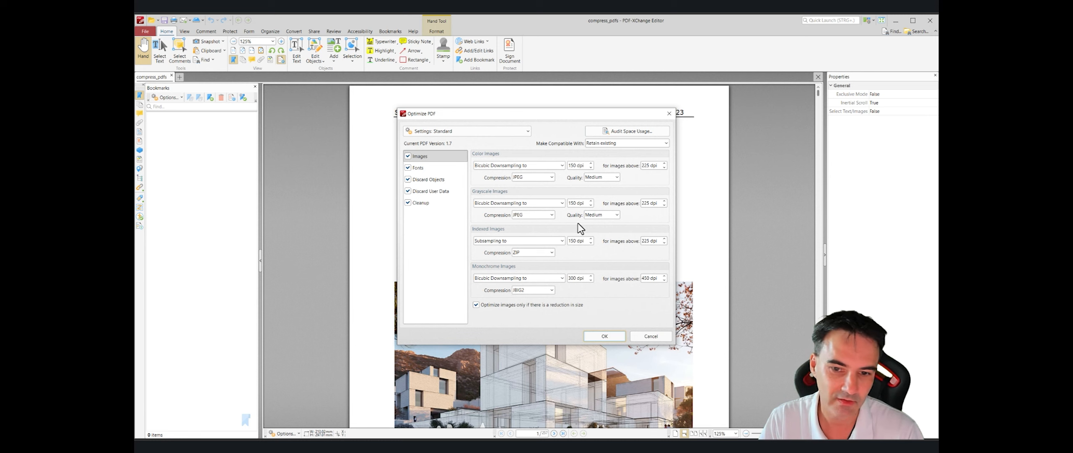
{"action": "left_click", "coordinate": [610, 336]}
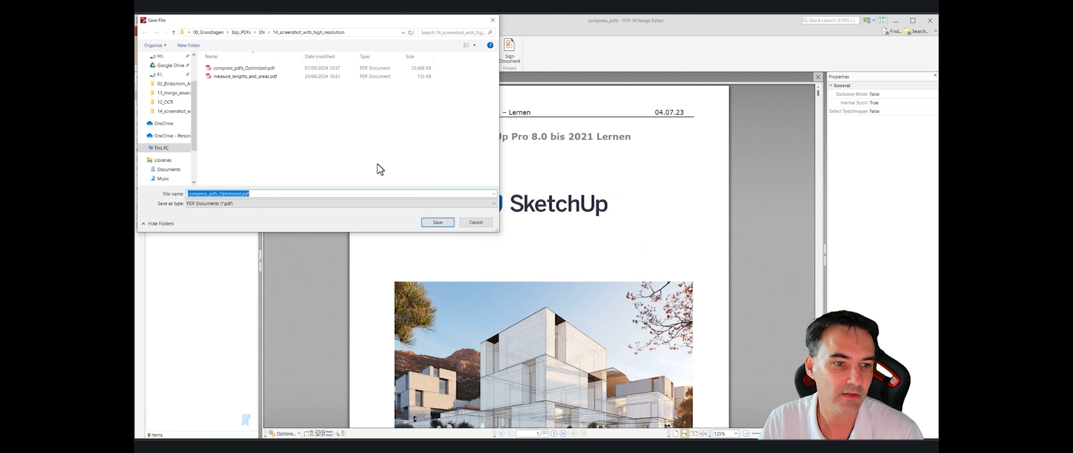
{"action": "key", "text": "ctrl+v"}
{"action": "key", "text": "Return"}
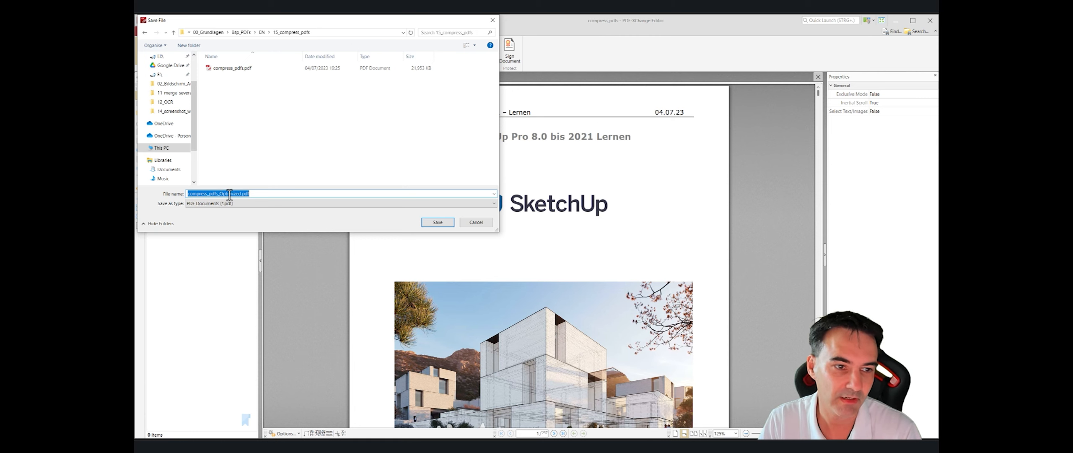
{"action": "left_click", "coordinate": [436, 222]}
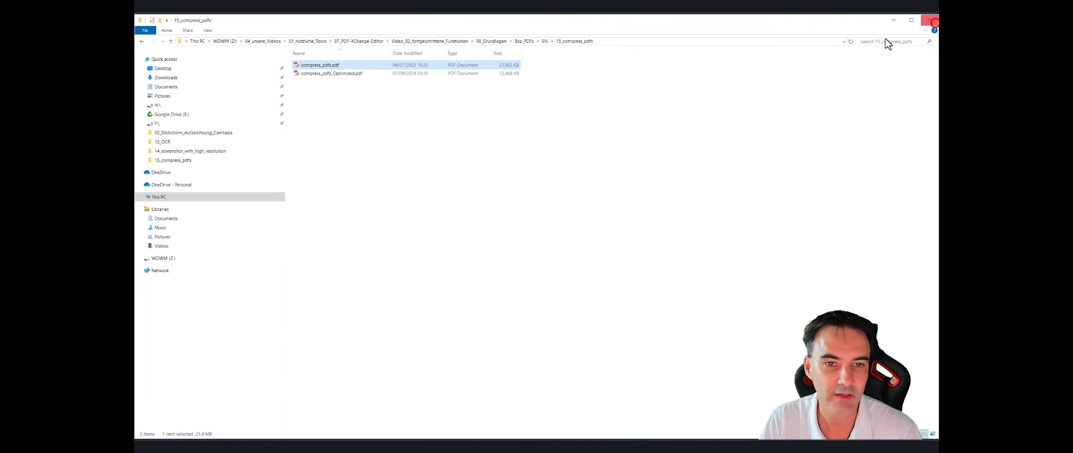
Check the file size of compress_pdfs_Optimized.pdf against the original in the folder and open the optimized file
{"action": "left_click", "coordinate": [510, 155]}
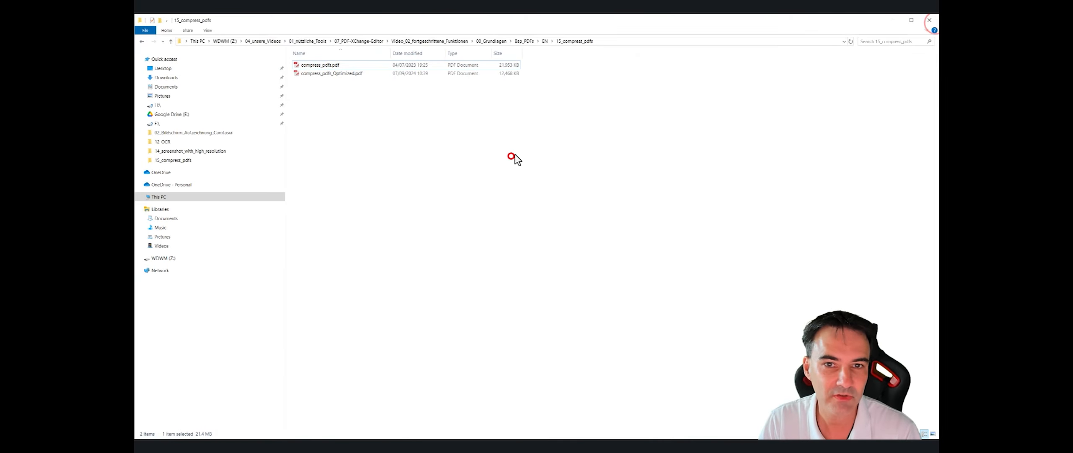
{"action": "left_click", "coordinate": [356, 73]}
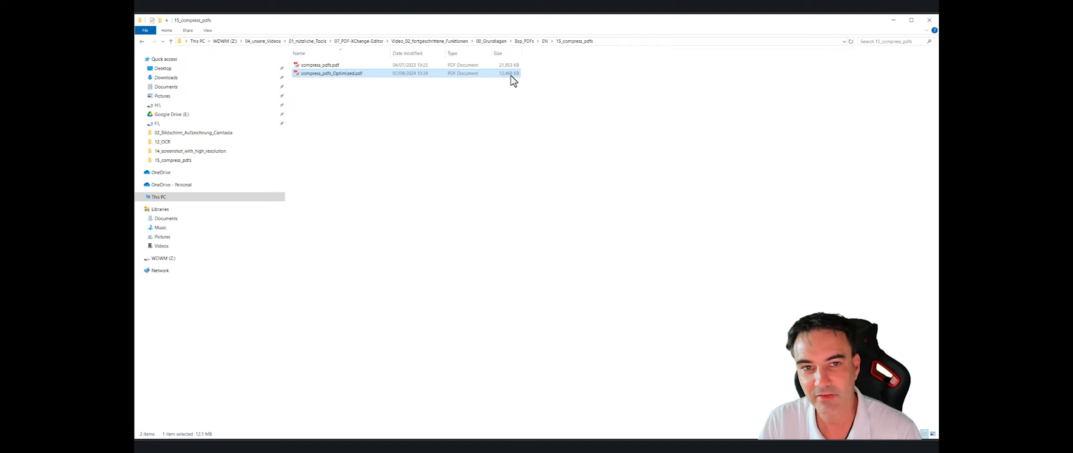
{"action": "double_click", "coordinate": [338, 75]}
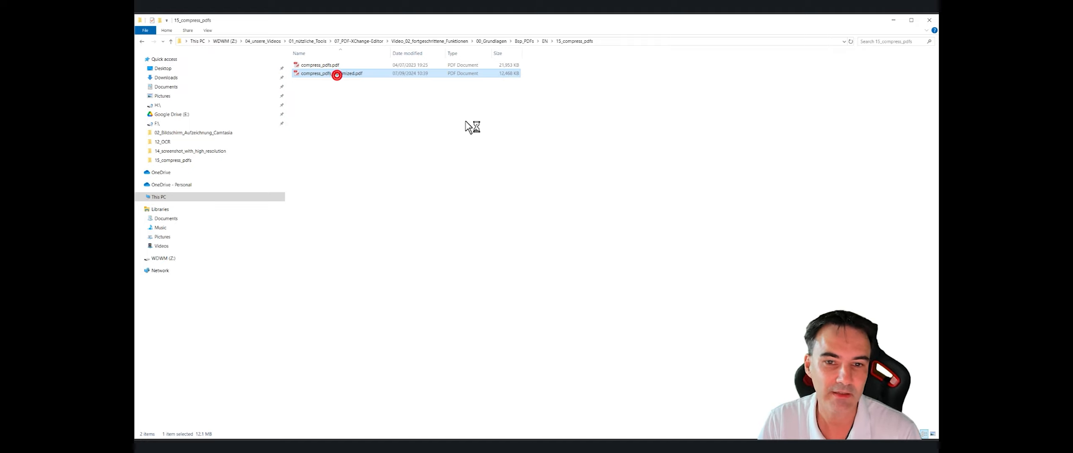
Examine the image quality of the optimized PDF's cover picture at 600% and look over its contents page
{"action": "scroll", "coordinate": [562, 181], "scroll_direction": "down", "scroll_amount": 5}
{"action": "scroll", "coordinate": [562, 185], "scroll_direction": "up", "scroll_amount": 4}
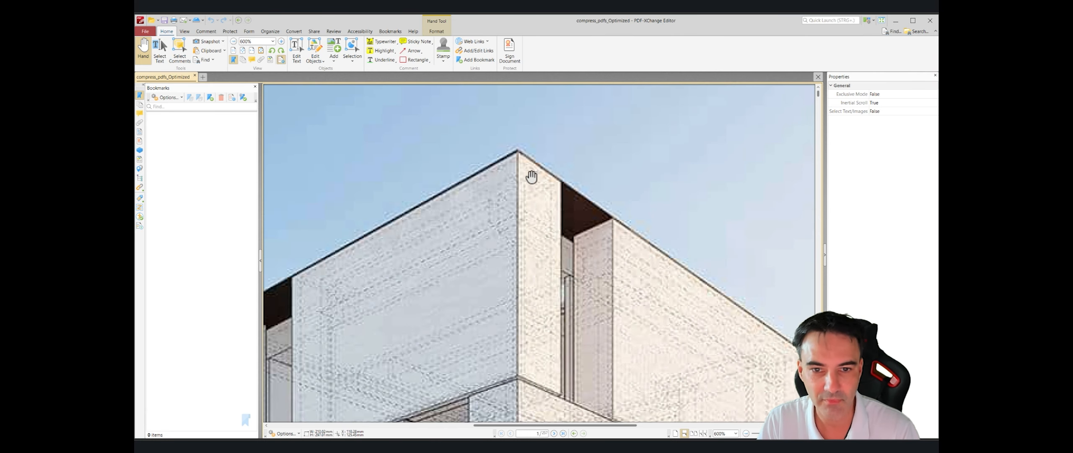
{"action": "scroll", "coordinate": [545, 180], "scroll_direction": "down", "scroll_amount": 5}
{"action": "scroll", "coordinate": [558, 184], "scroll_direction": "down", "scroll_amount": 5}
{"action": "scroll", "coordinate": [559, 184], "scroll_direction": "down", "scroll_amount": 3}
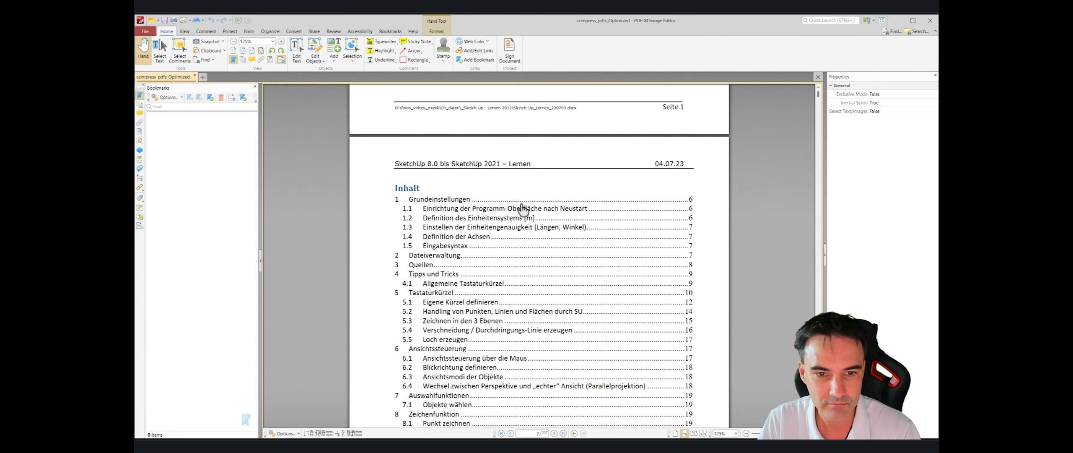
{"action": "scroll", "coordinate": [473, 237], "scroll_direction": "up", "scroll_amount": 3}
Open the original compress_pdfs.pdf, examine its cover picture enlarged and its contents page for comparison, and close it
{"action": "key", "text": "alt+Tab"}
{"action": "double_click", "coordinate": [337, 65]}
{"action": "scroll", "coordinate": [549, 180], "scroll_direction": "down", "scroll_amount": 3}
{"action": "scroll", "coordinate": [563, 205], "scroll_direction": "up", "scroll_amount": 5}
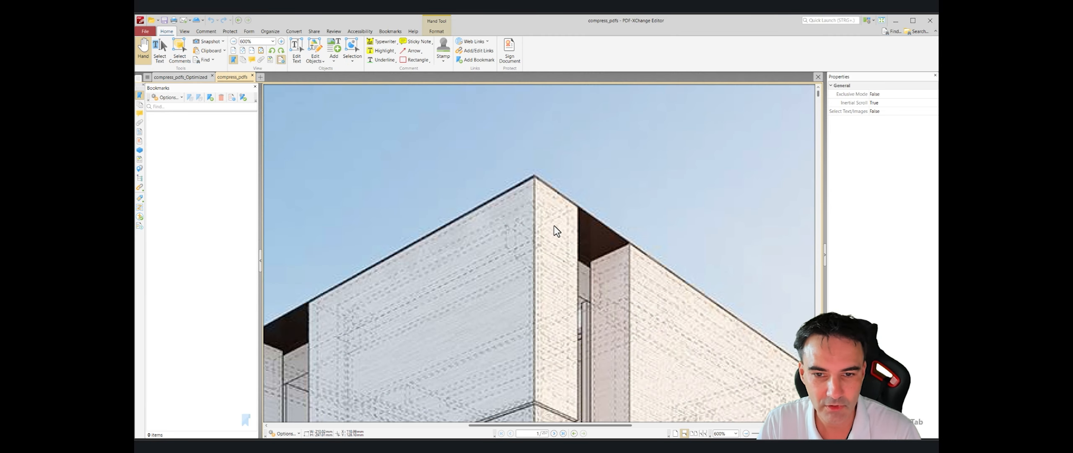
{"action": "scroll", "coordinate": [557, 230], "scroll_direction": "down", "scroll_amount": 4}
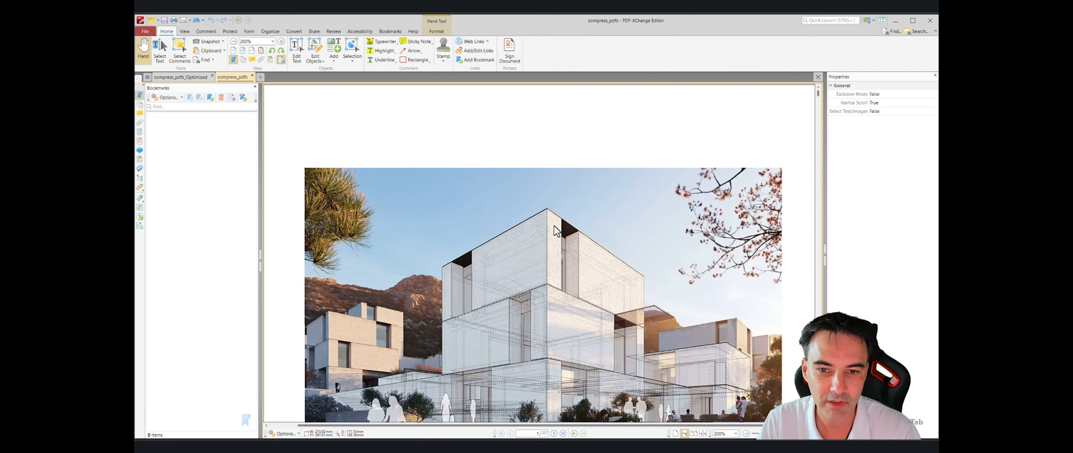
{"action": "scroll", "coordinate": [555, 230], "scroll_direction": "down", "scroll_amount": 10}
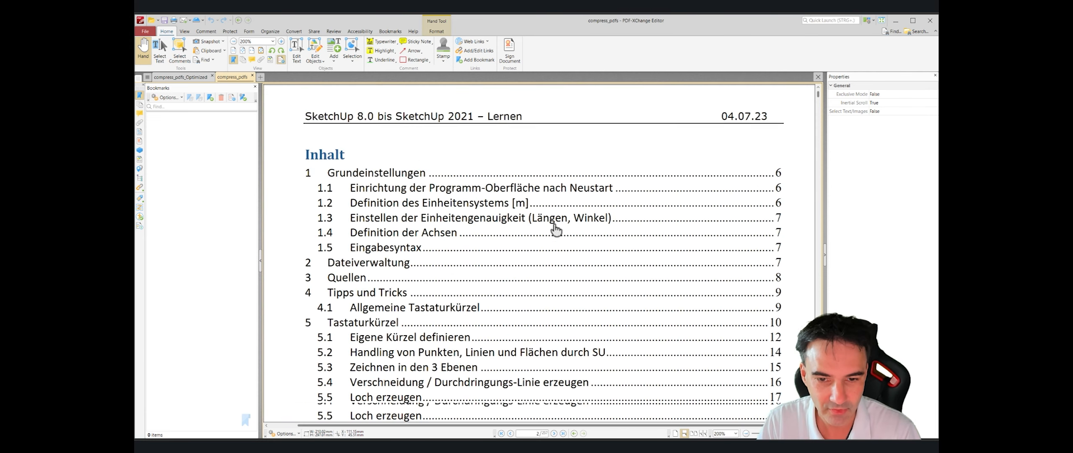
{"action": "scroll", "coordinate": [555, 229], "scroll_direction": "down", "scroll_amount": 3}
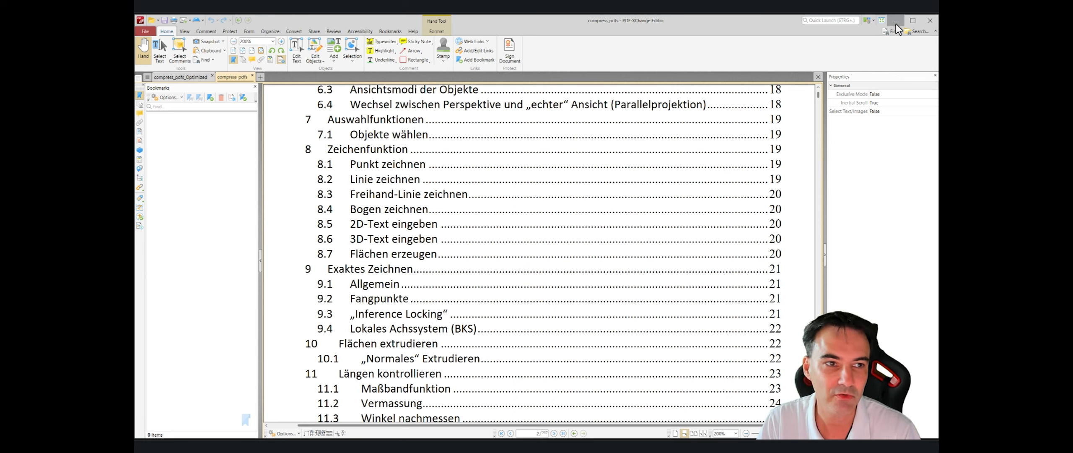
{"action": "left_click", "coordinate": [253, 74]}
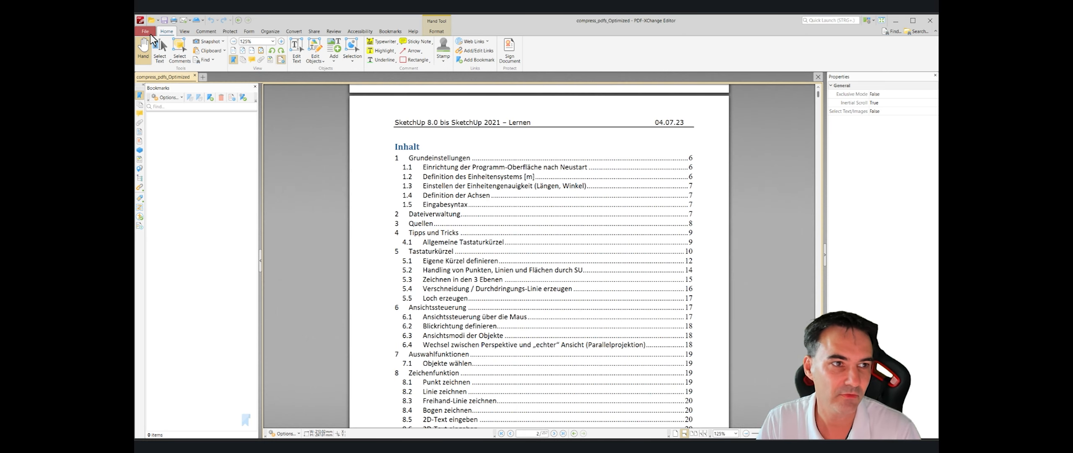
Start saving compress_pdfs_Optimized as an optimized PDF and set the colour image downsampling to 75 dpi
{"action": "left_click", "coordinate": [150, 33]}
{"action": "left_click", "coordinate": [154, 89]}
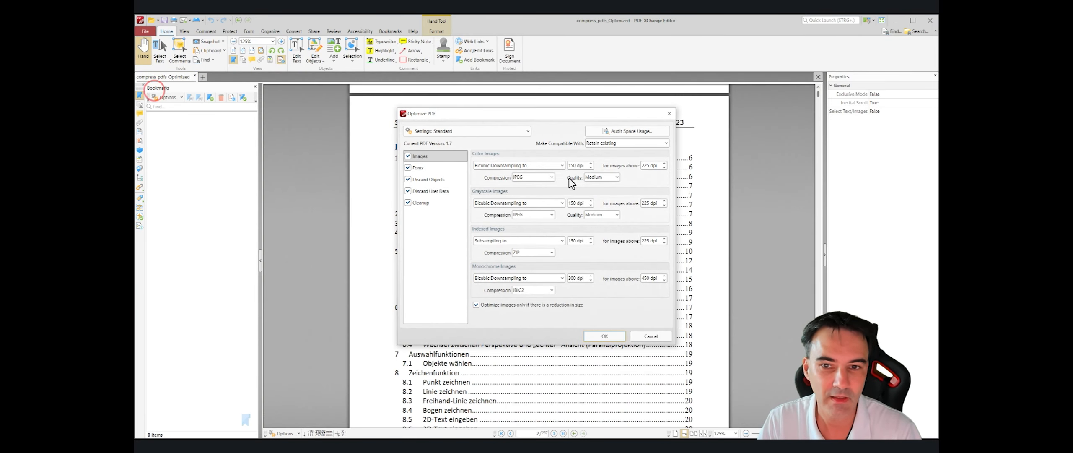
{"action": "left_click_drag", "start_coordinate": [584, 167], "coordinate": [561, 166]}
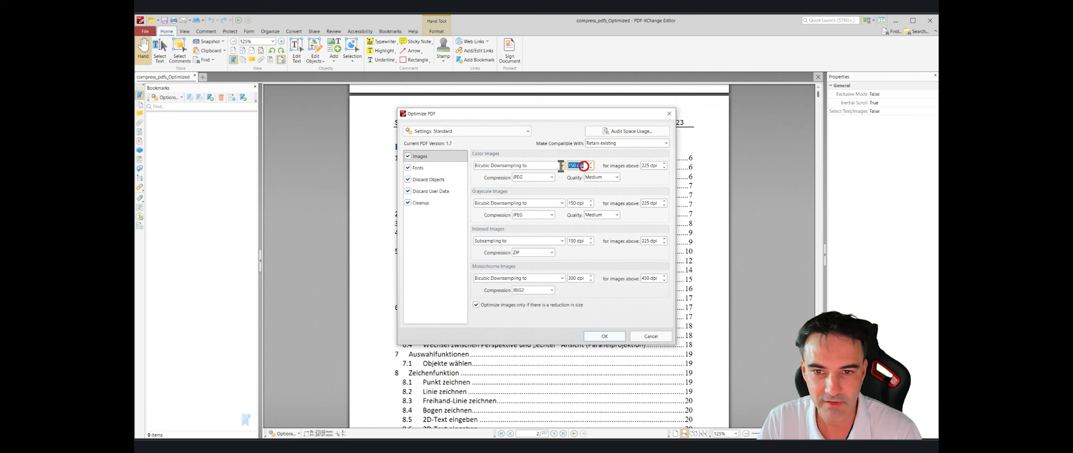
{"action": "type", "text": "75"}
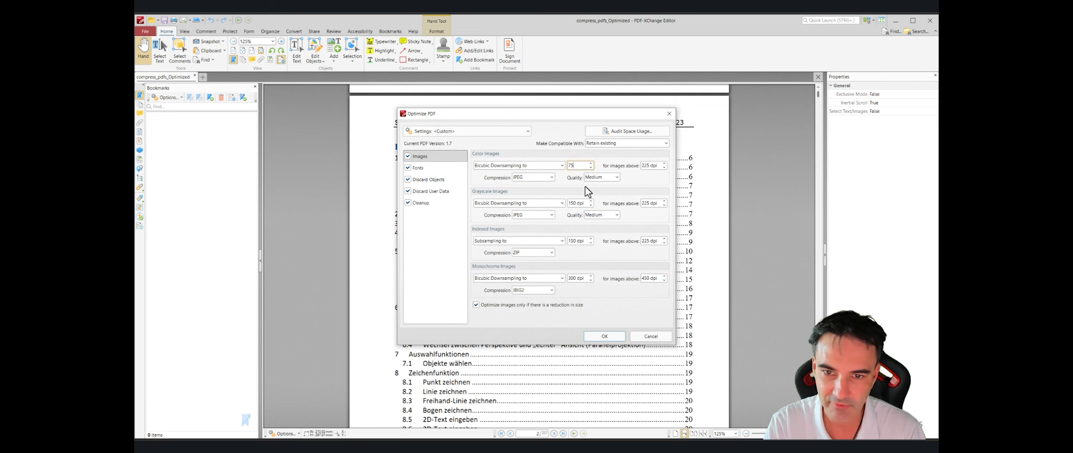